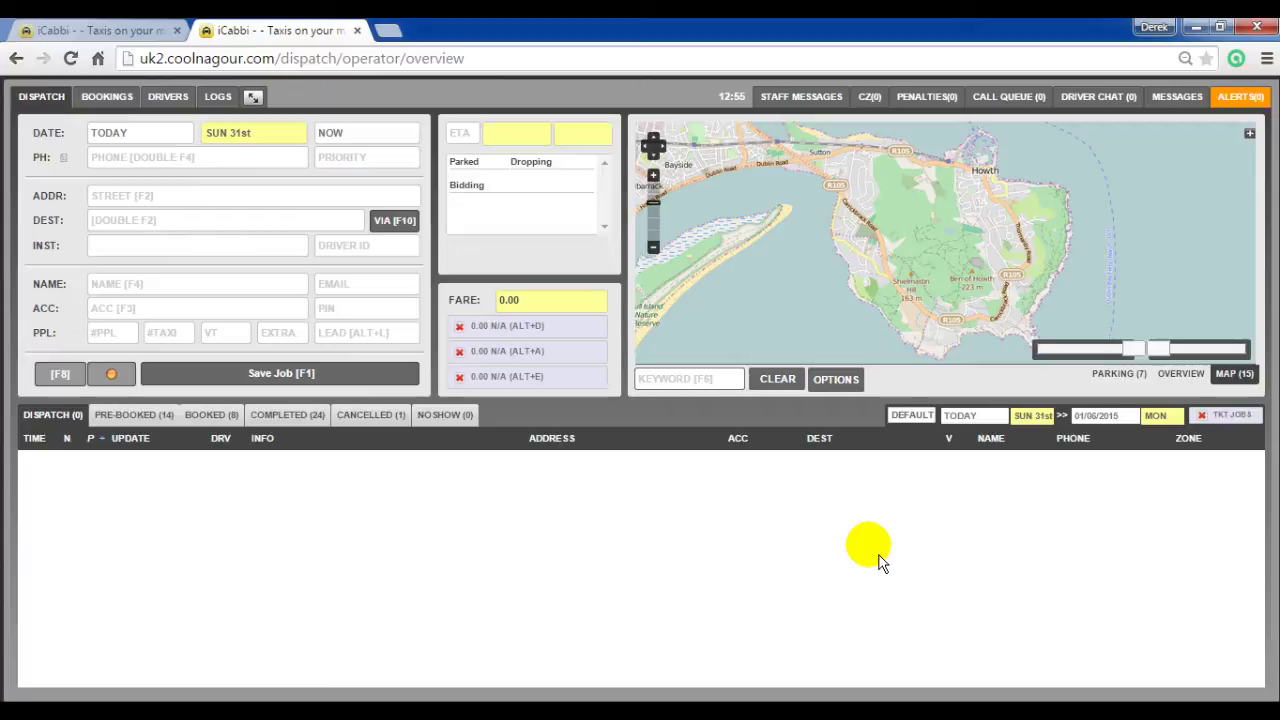
Step: Search bookings from 01/04/2015 to 01/04/2015 with status COMPLETED and view the first result
left_click(118, 95)
left_click(255, 168)
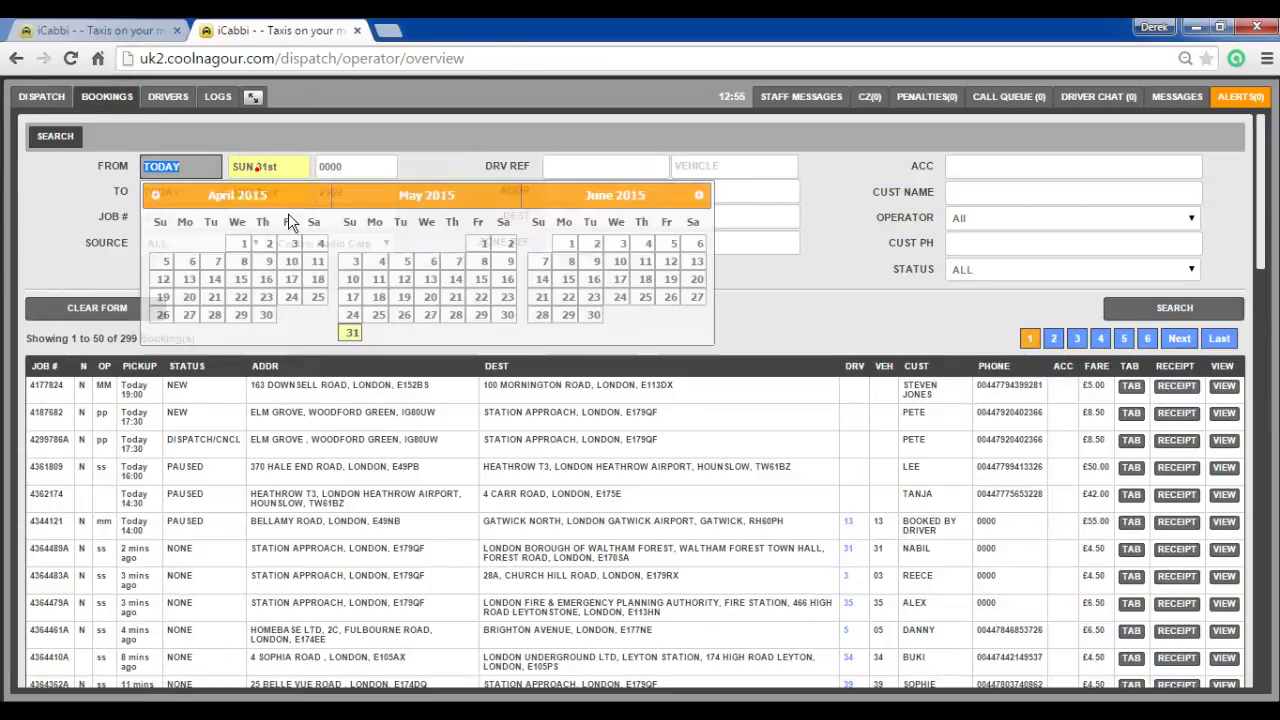
left_click(241, 248)
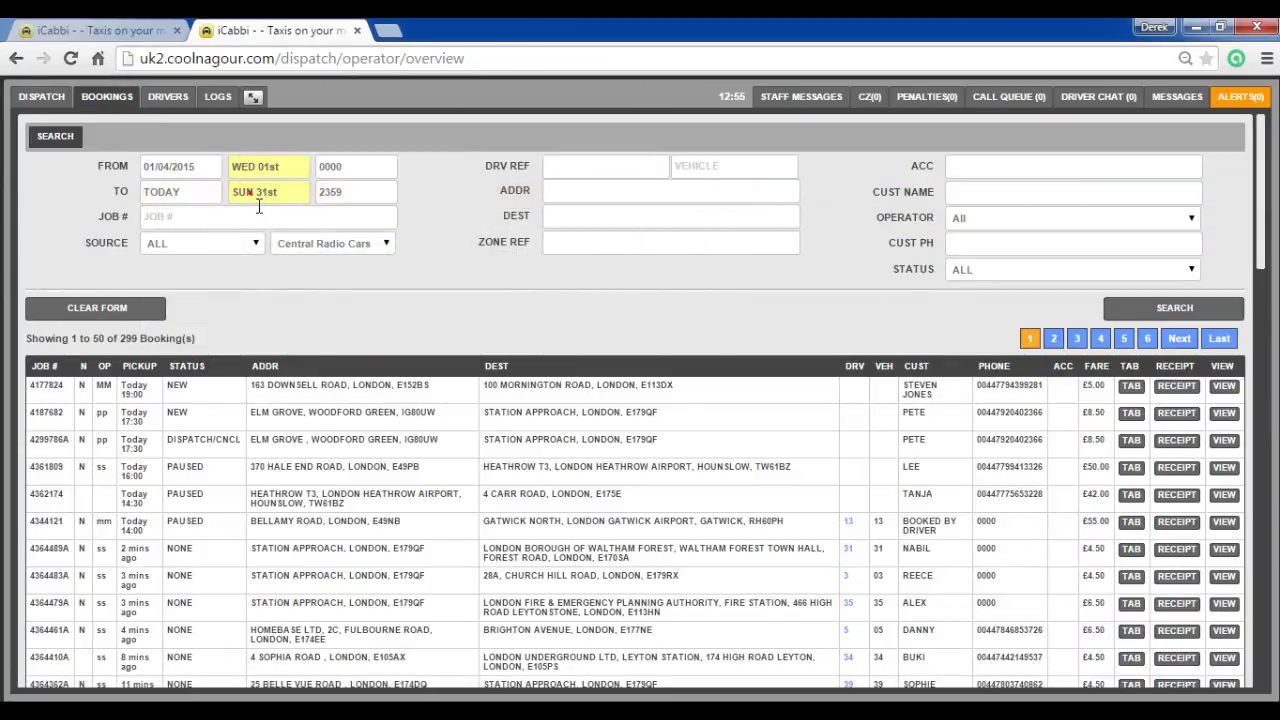
left_click(250, 192)
left_click(245, 268)
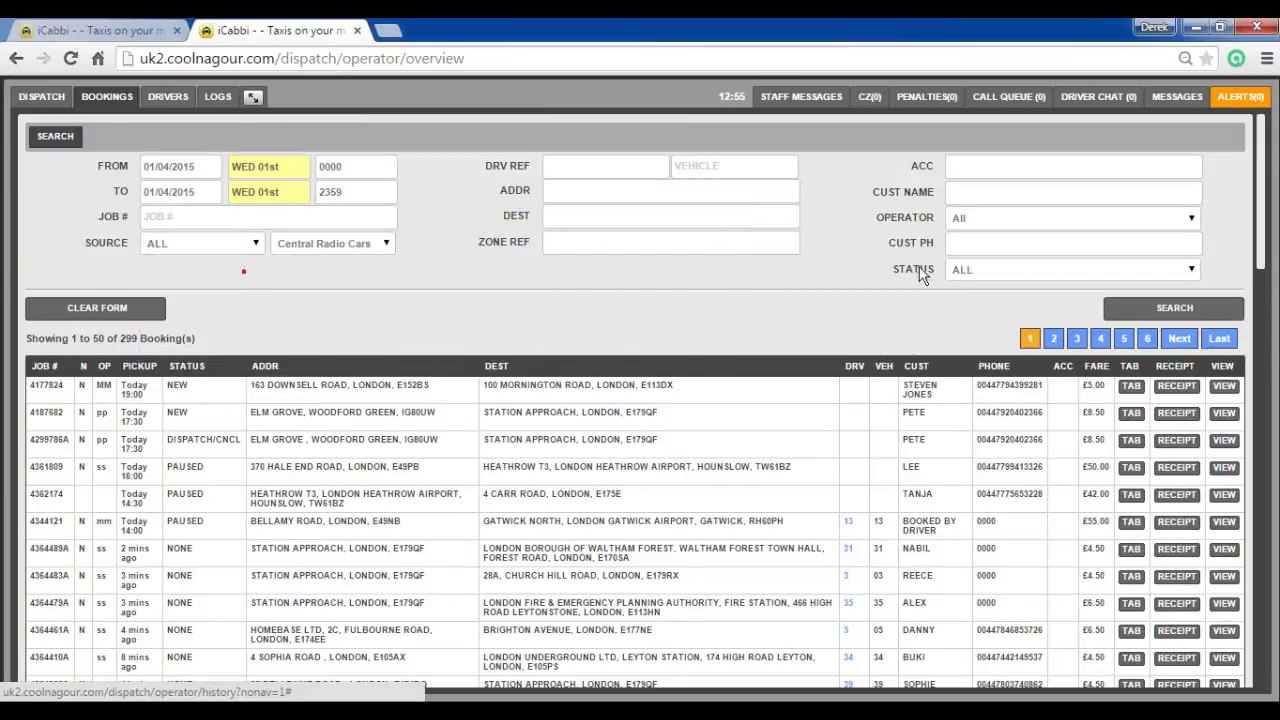
left_click(979, 280)
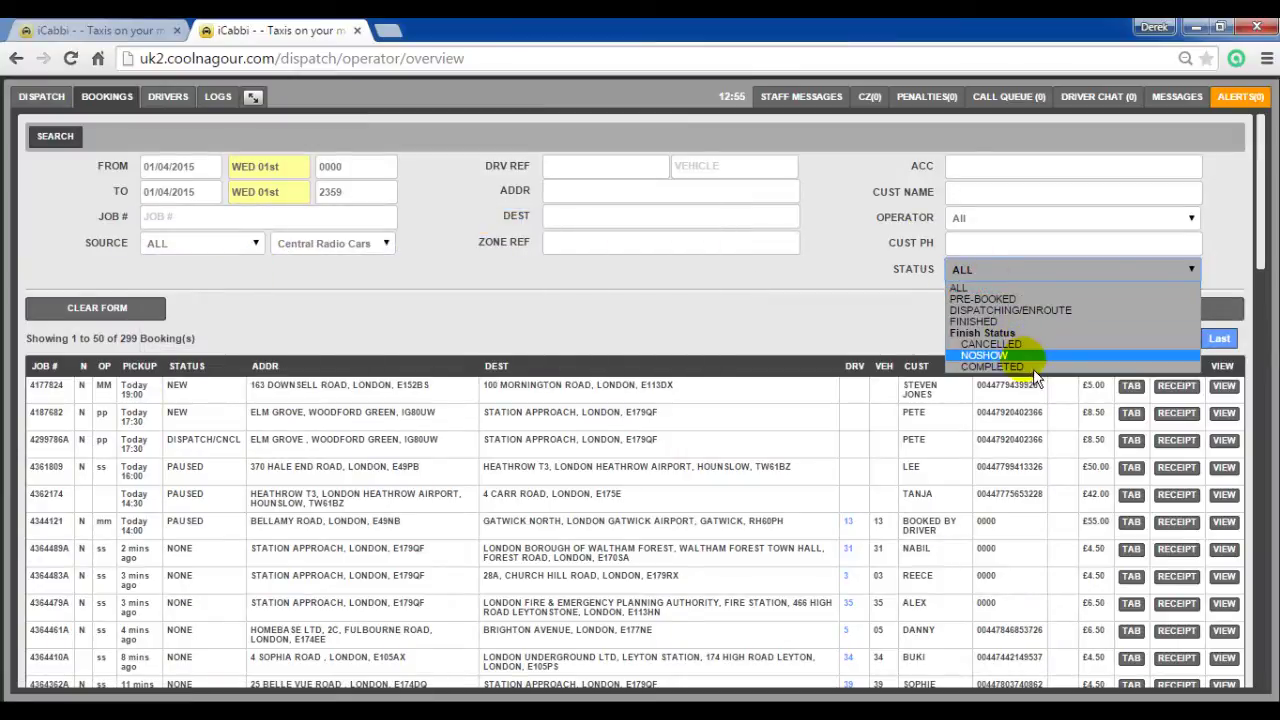
left_click(1070, 366)
left_click(1167, 315)
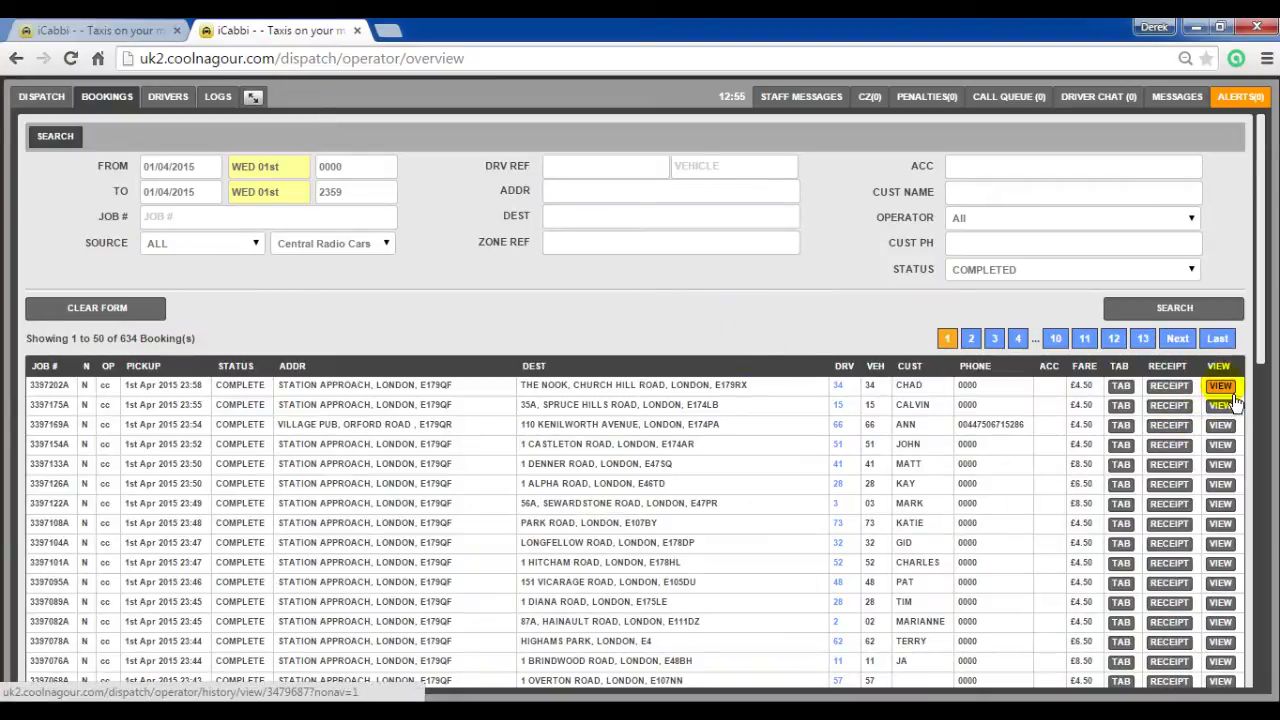
left_click(1234, 394)
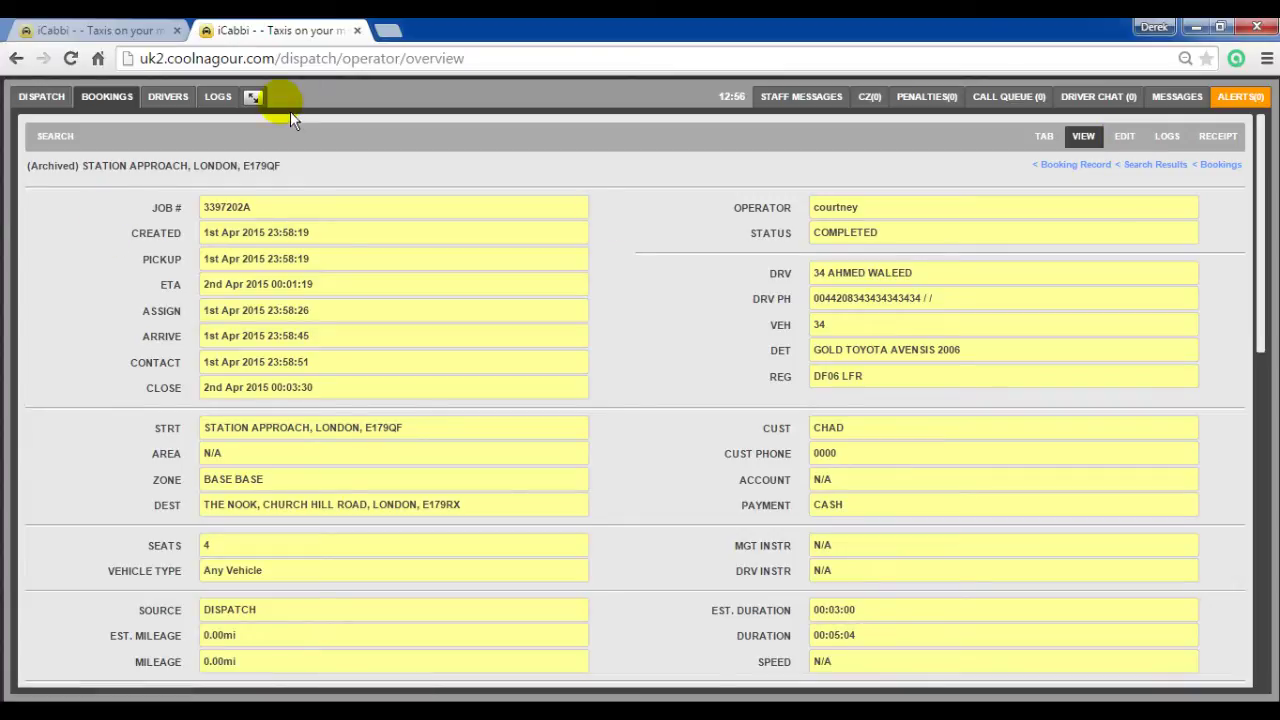
Step: Open the test staff member for editing under Admin > Staff
left_click(255, 98)
left_click(1128, 94)
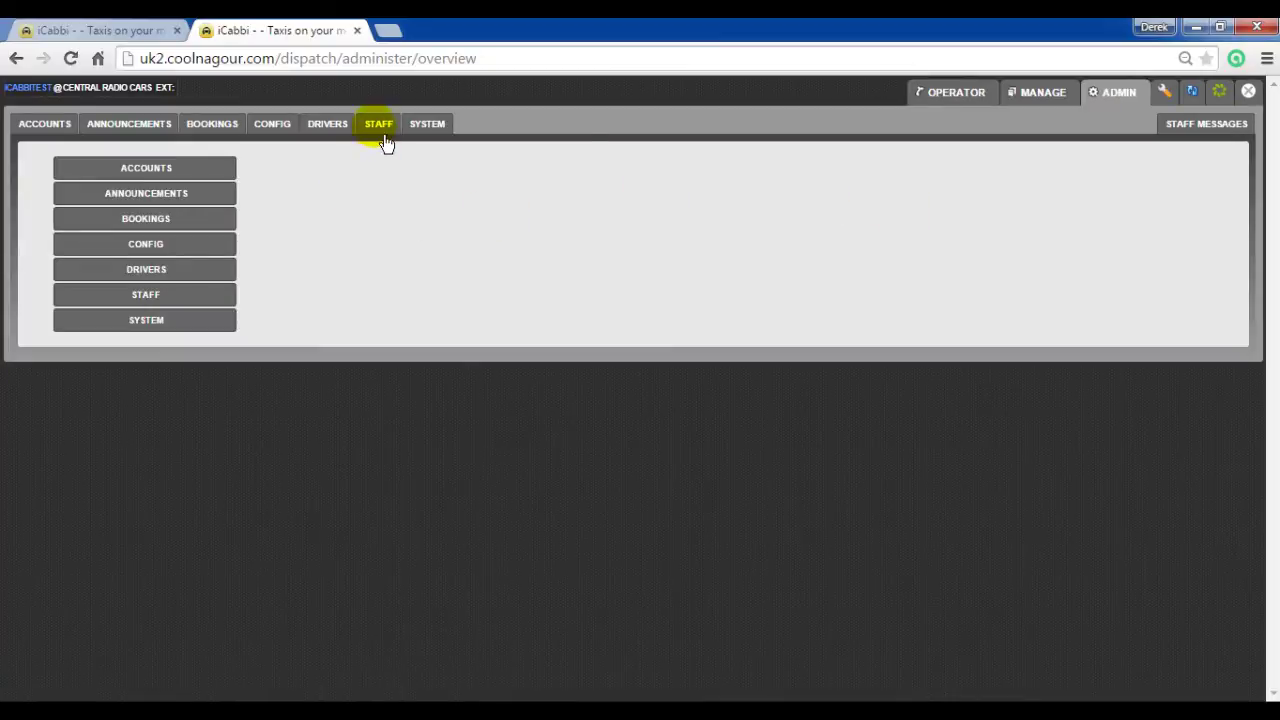
left_click(383, 132)
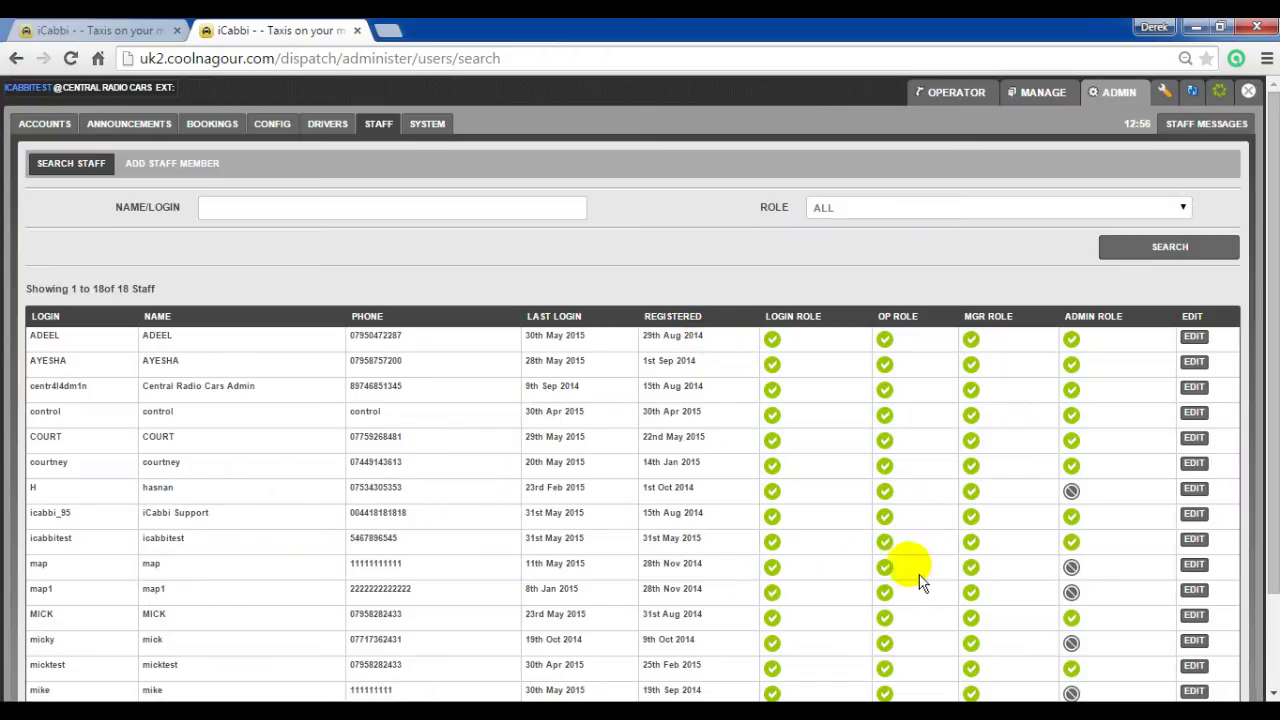
left_click(1194, 539)
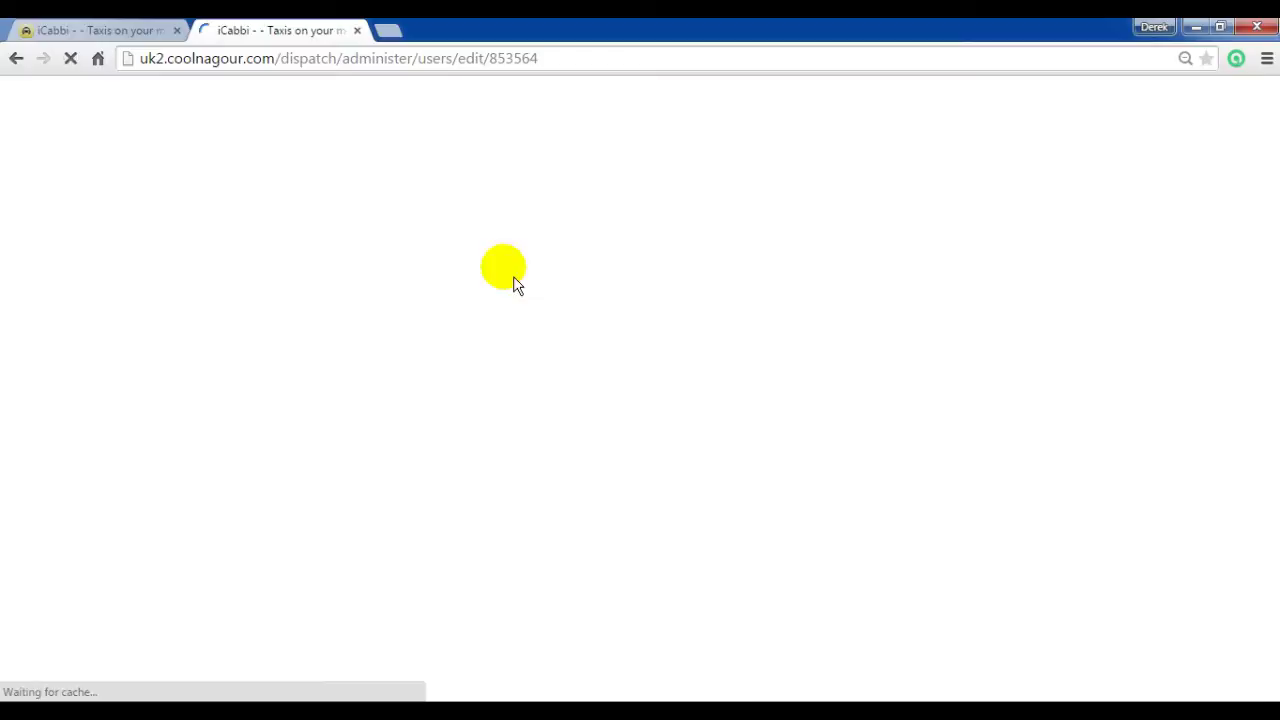
Step: Update the staff member's permissions and return to the Operator dispatch board
scroll(700, 368, "down", 3)
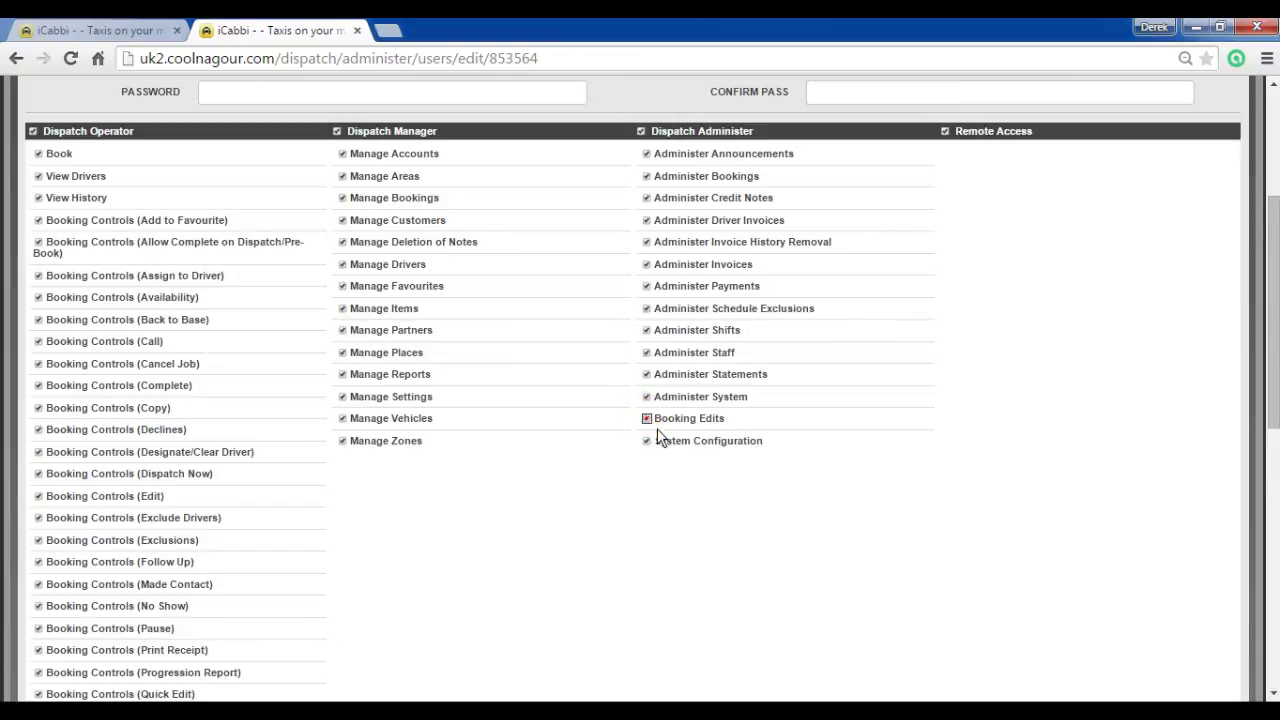
scroll(1014, 486, "down", 7)
left_click(1110, 668)
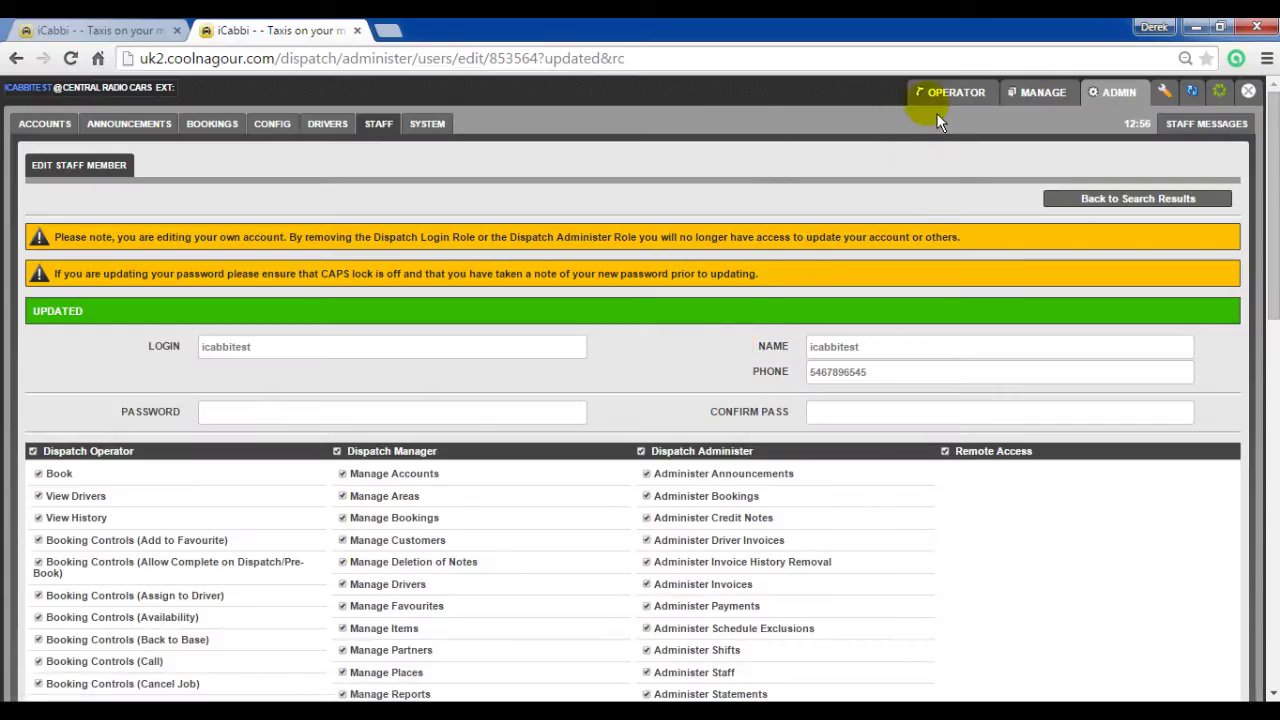
left_click(955, 92)
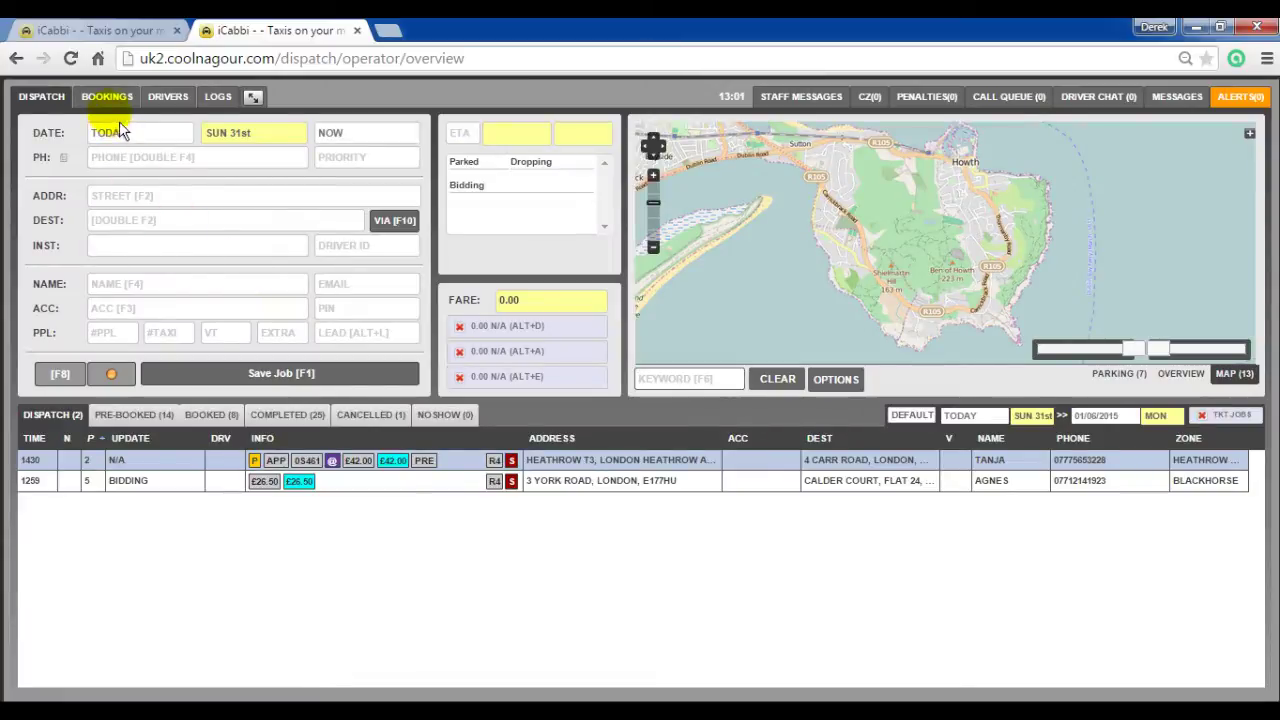
Step: Search bookings filtered to COMPLETED status and view the second result
left_click(107, 98)
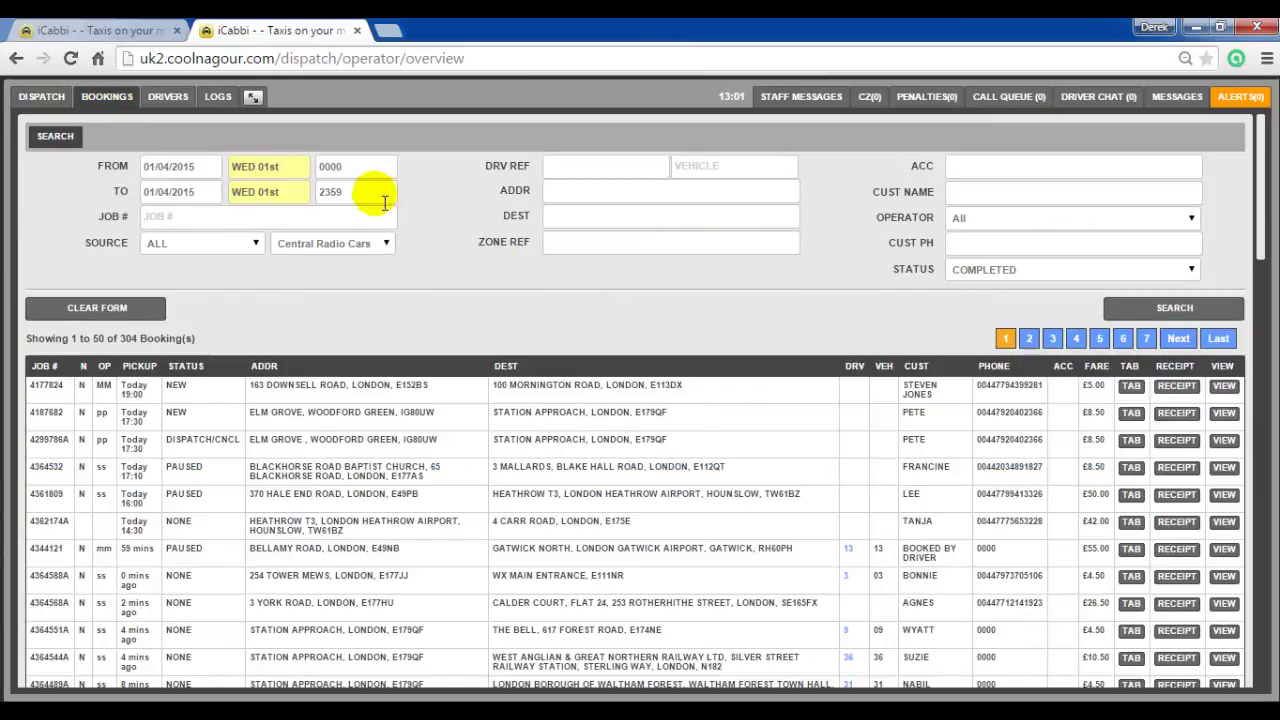
left_click(966, 270)
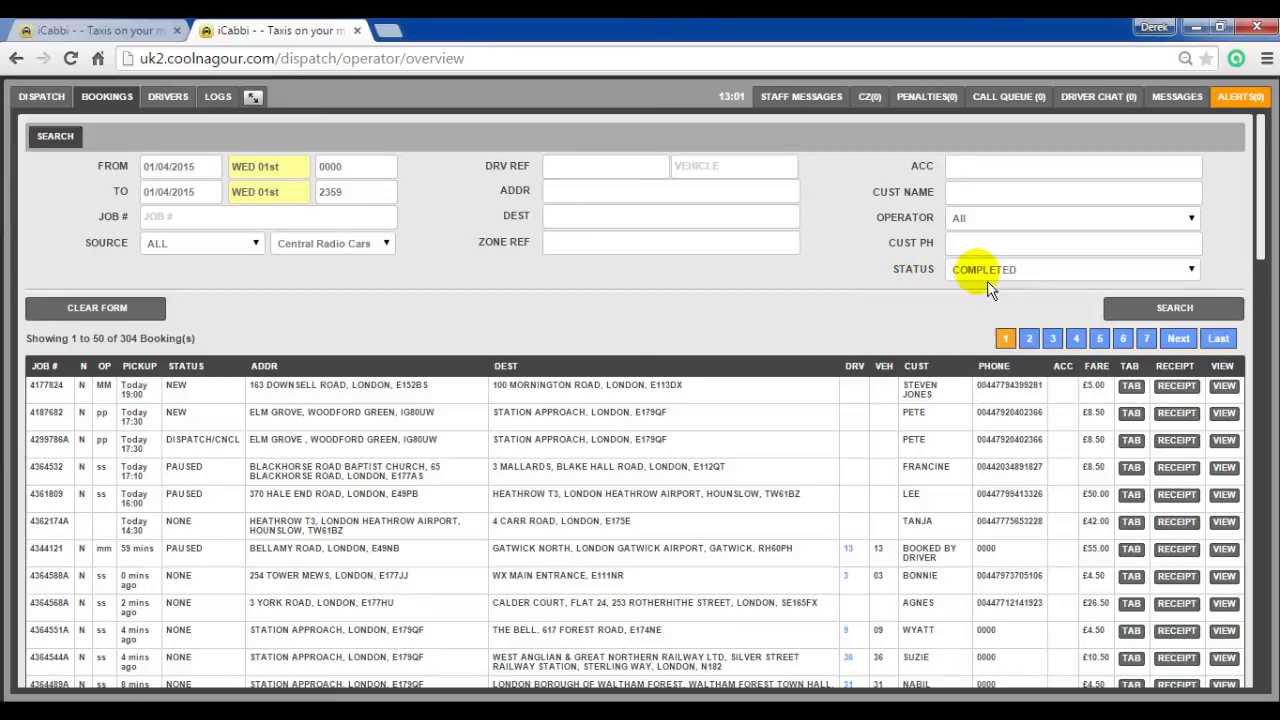
left_click(987, 275)
left_click(1143, 318)
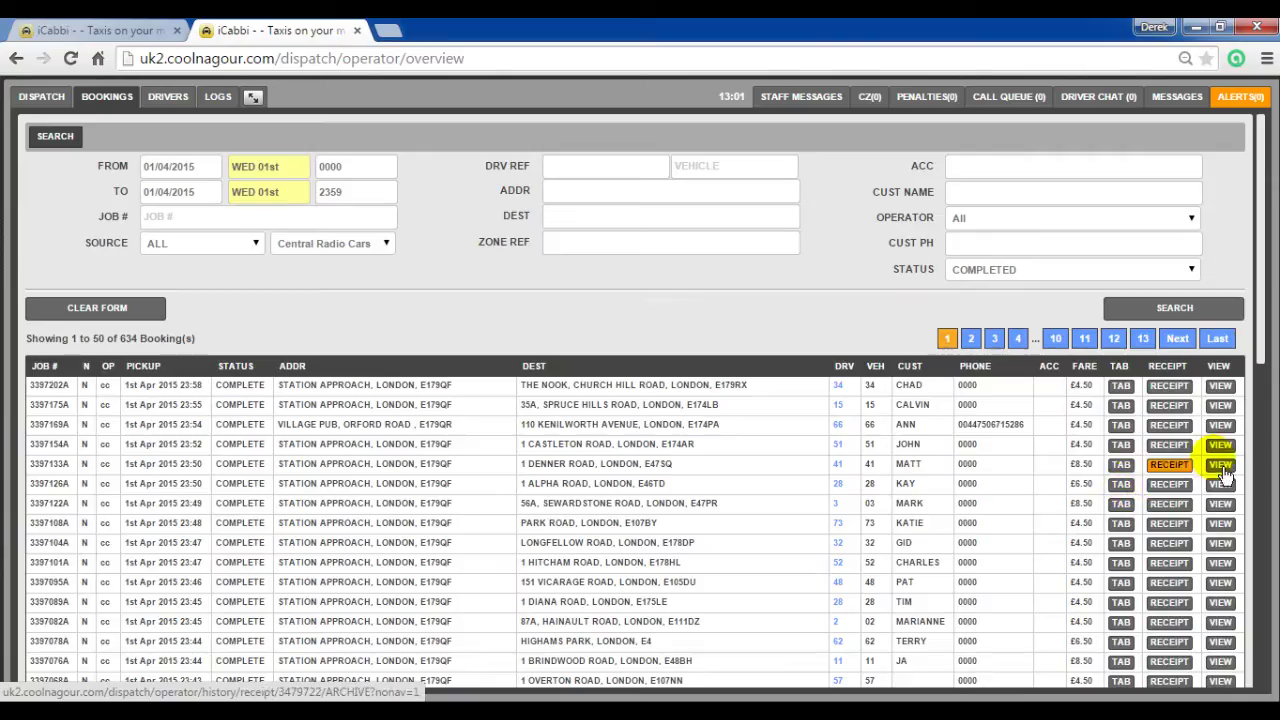
left_click(1220, 405)
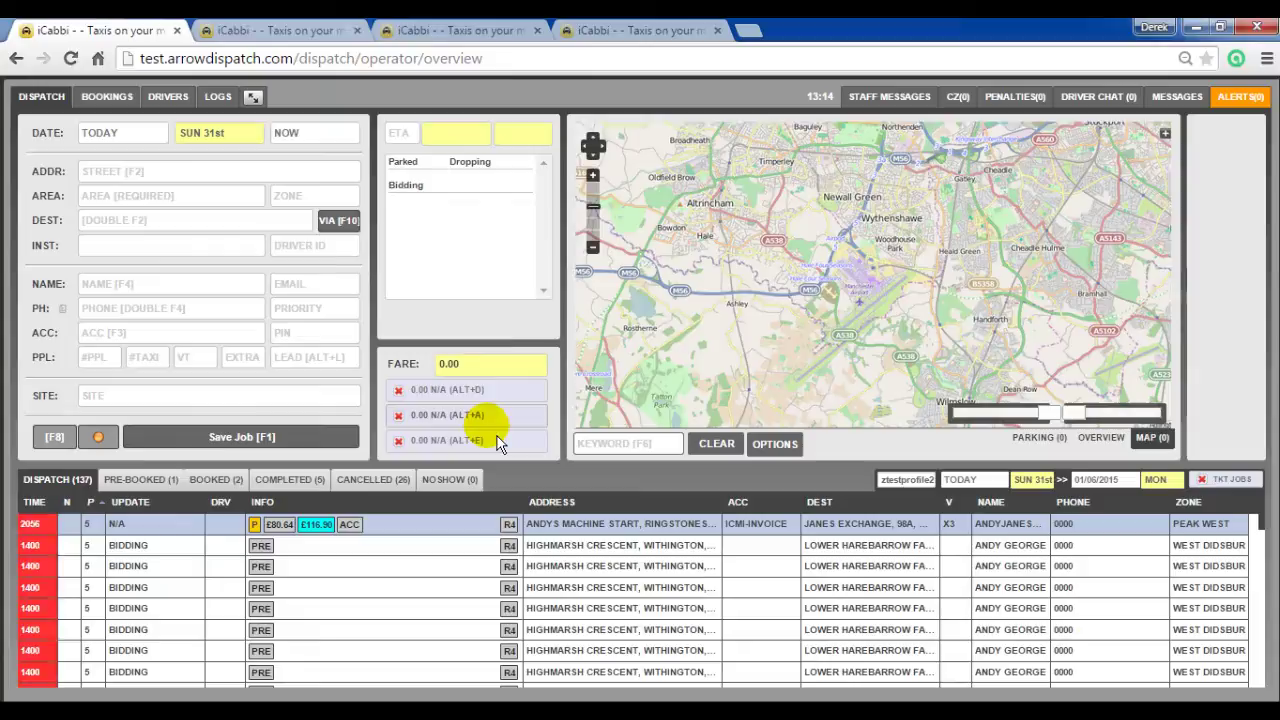
Step: Open the Items section of the Manage area
left_click(253, 97)
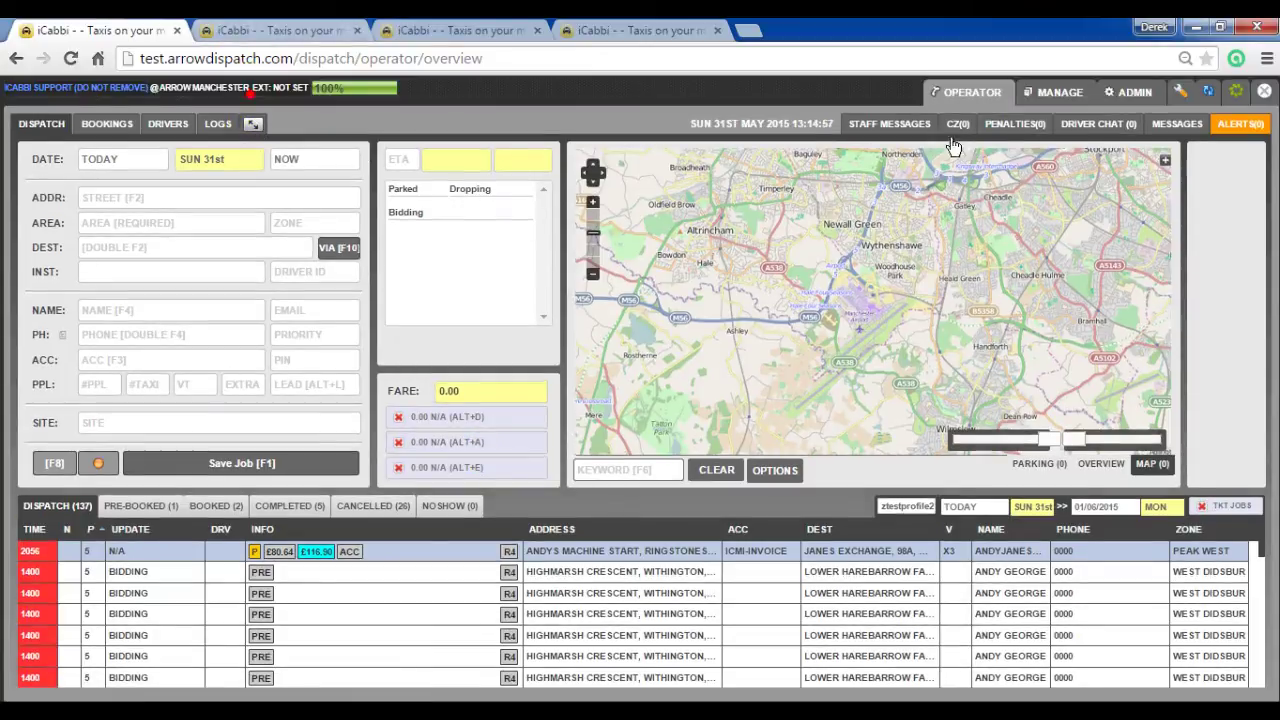
left_click(1060, 92)
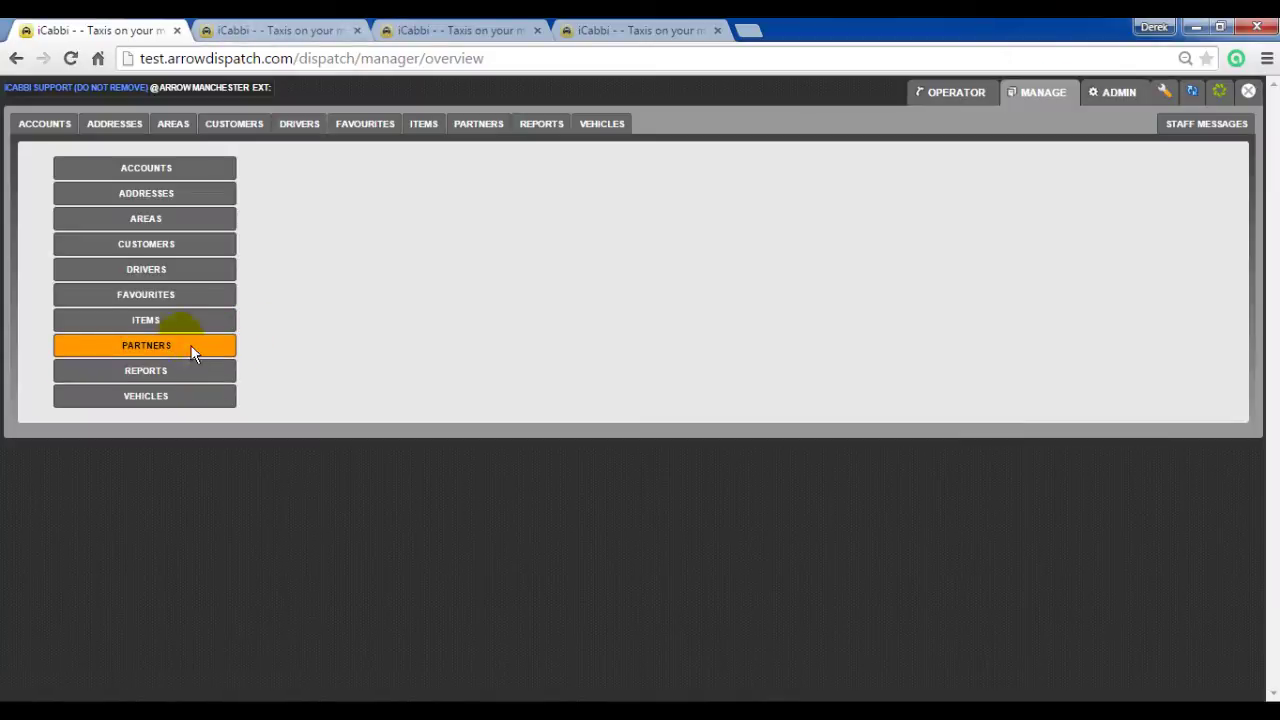
left_click(172, 322)
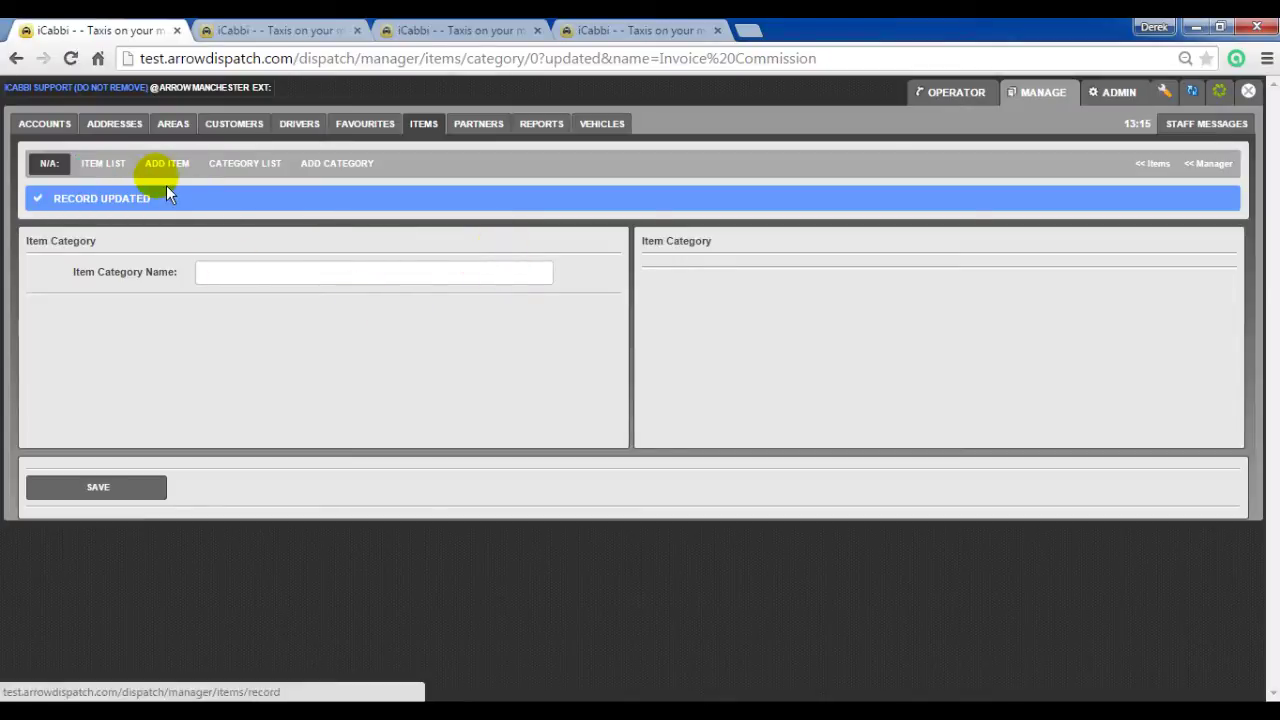
Step: Start a new item with item reference 1
left_click(160, 168)
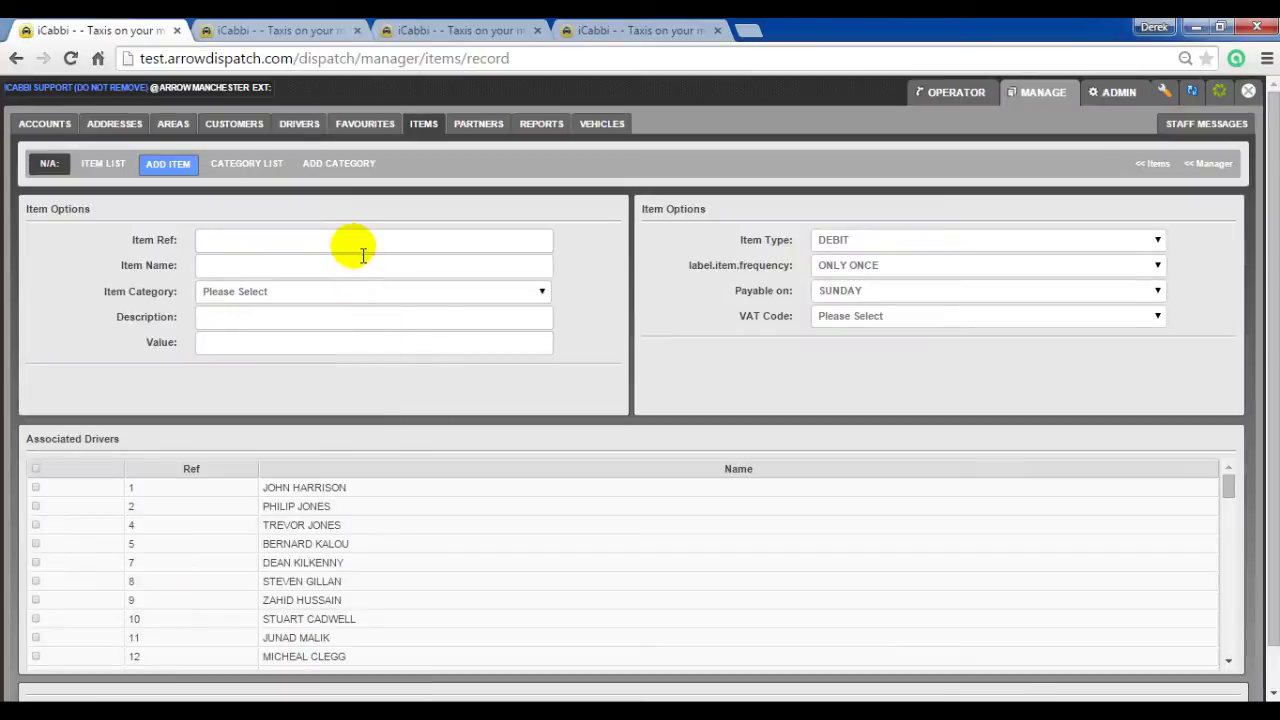
left_click(360, 248)
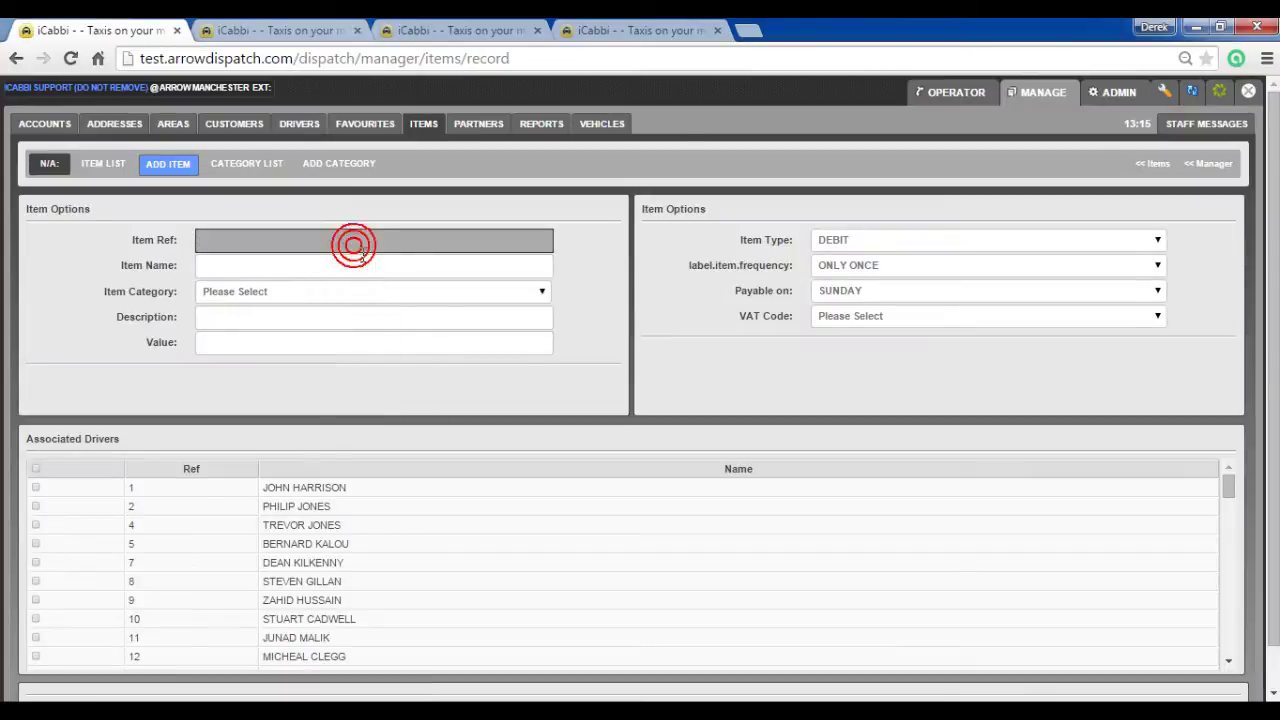
type("1")
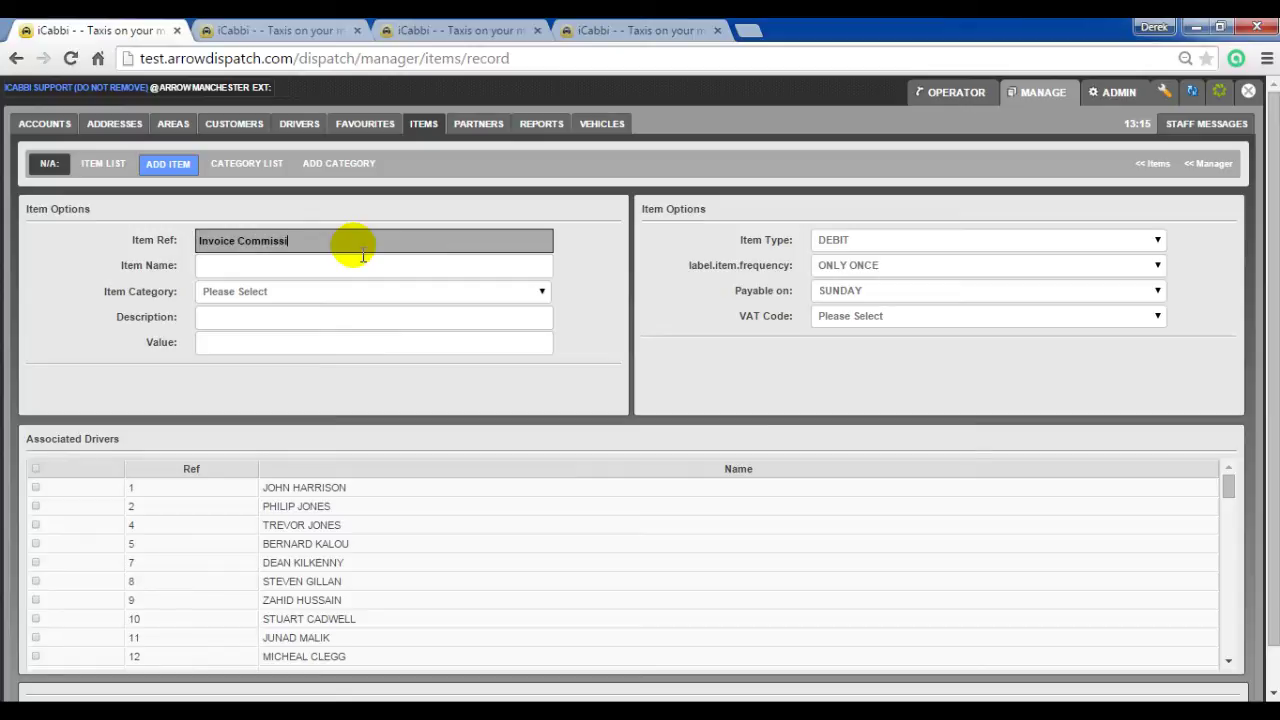
key("Tab")
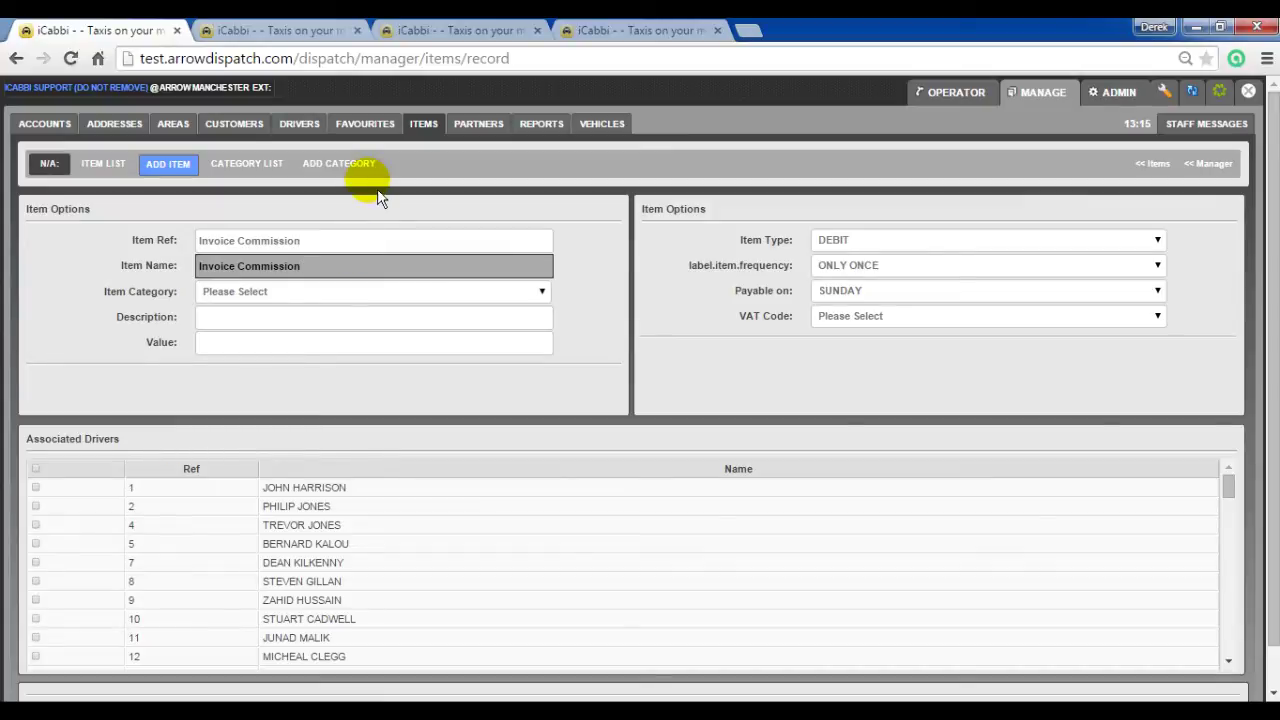
Step: Assign the item to the Invoice Commission category and save it
left_click(291, 292)
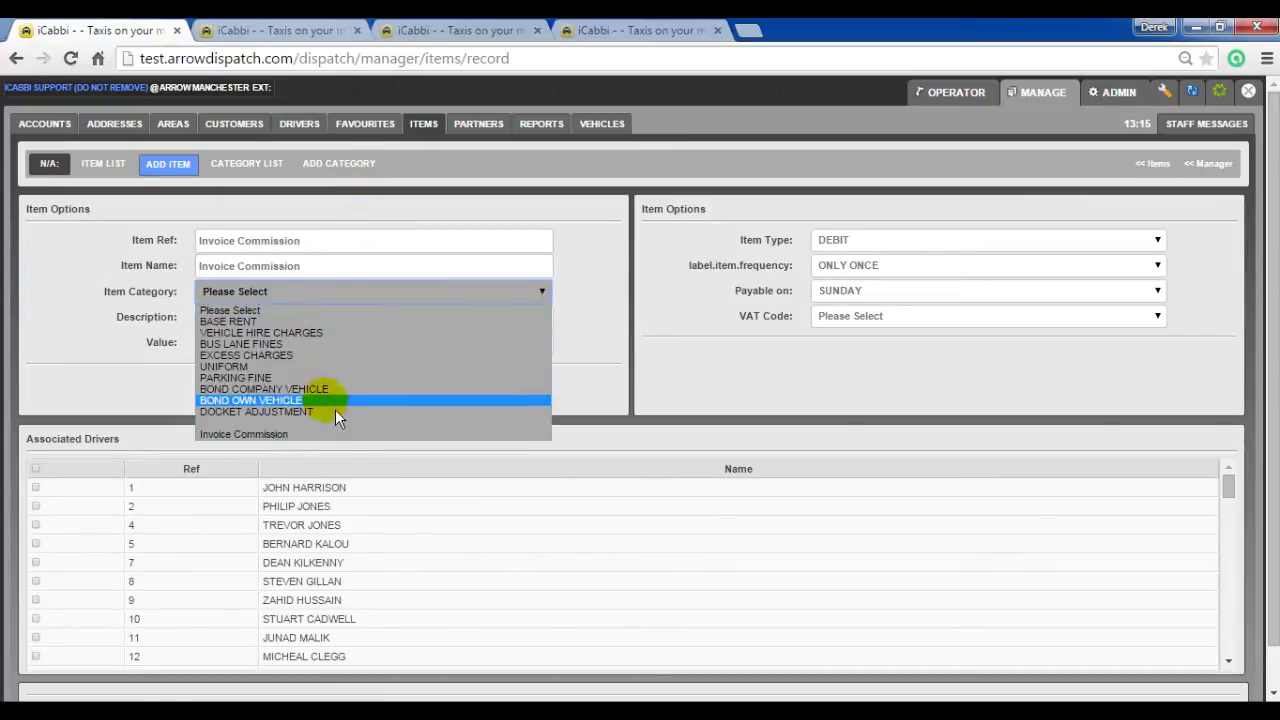
left_click(325, 434)
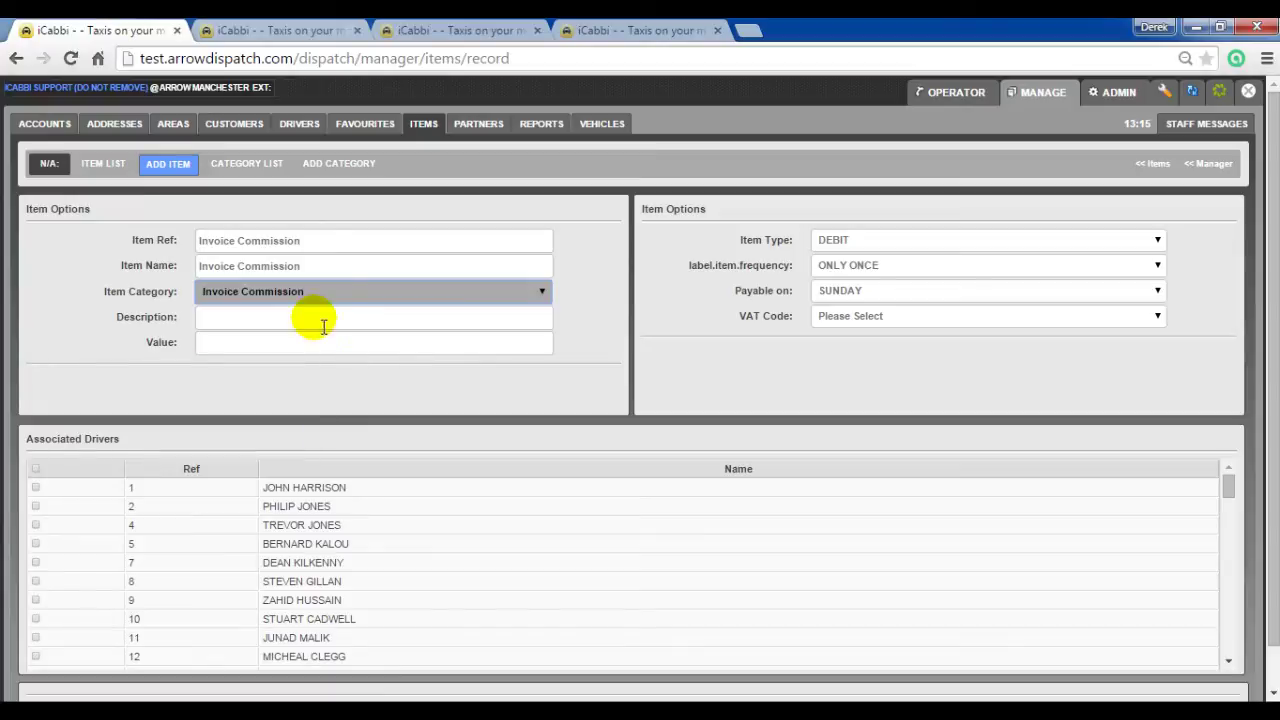
left_click(262, 350)
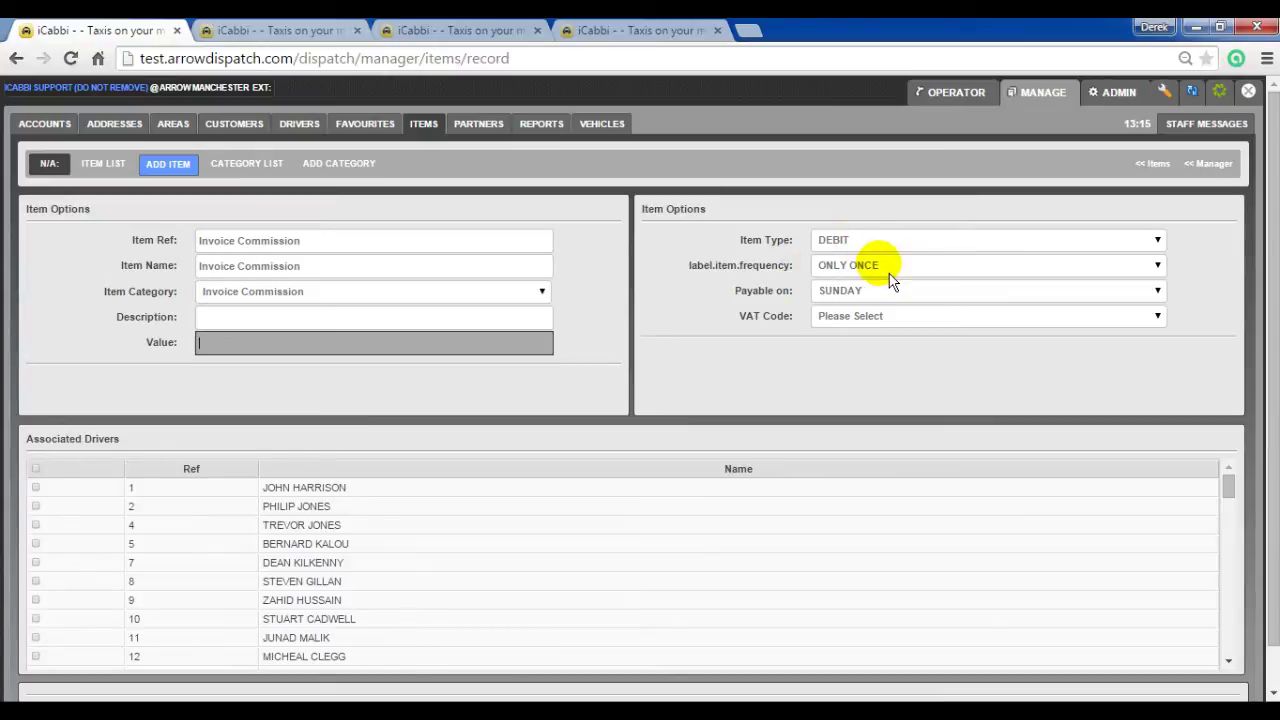
scroll(1228, 480, "down", 15)
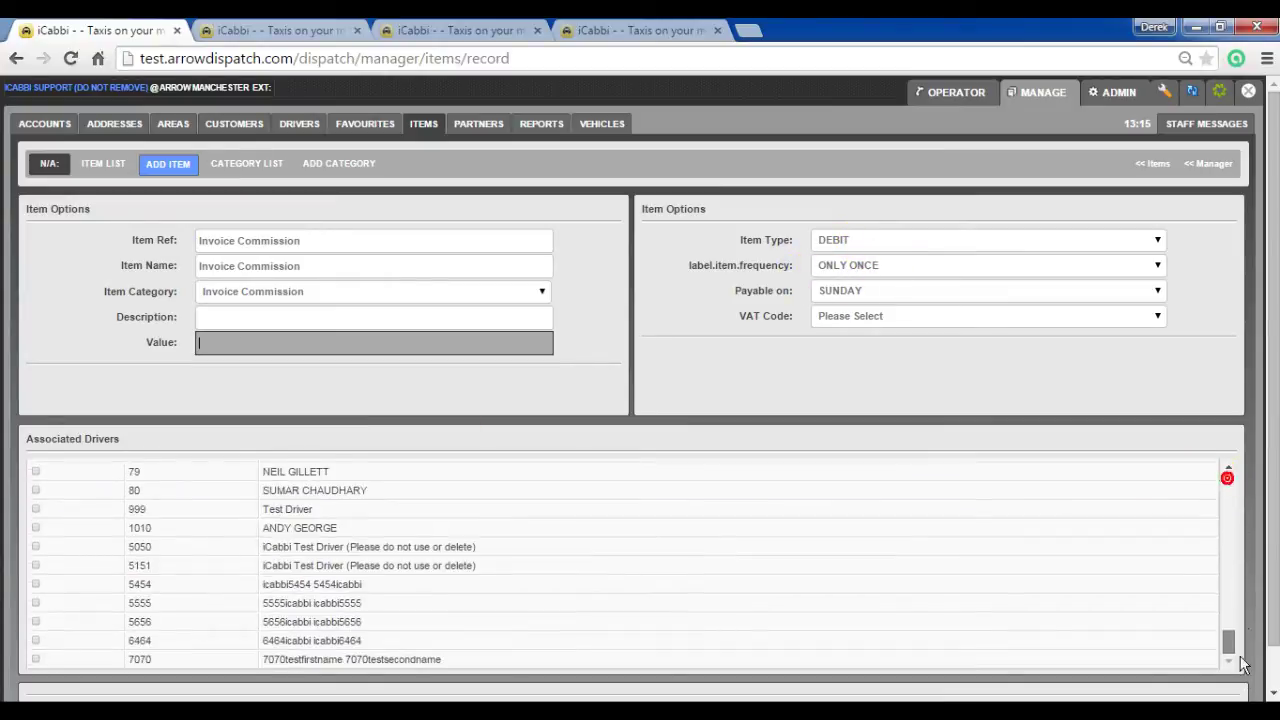
scroll(1226, 470, "up", 15)
scroll(1274, 400, "down", 2)
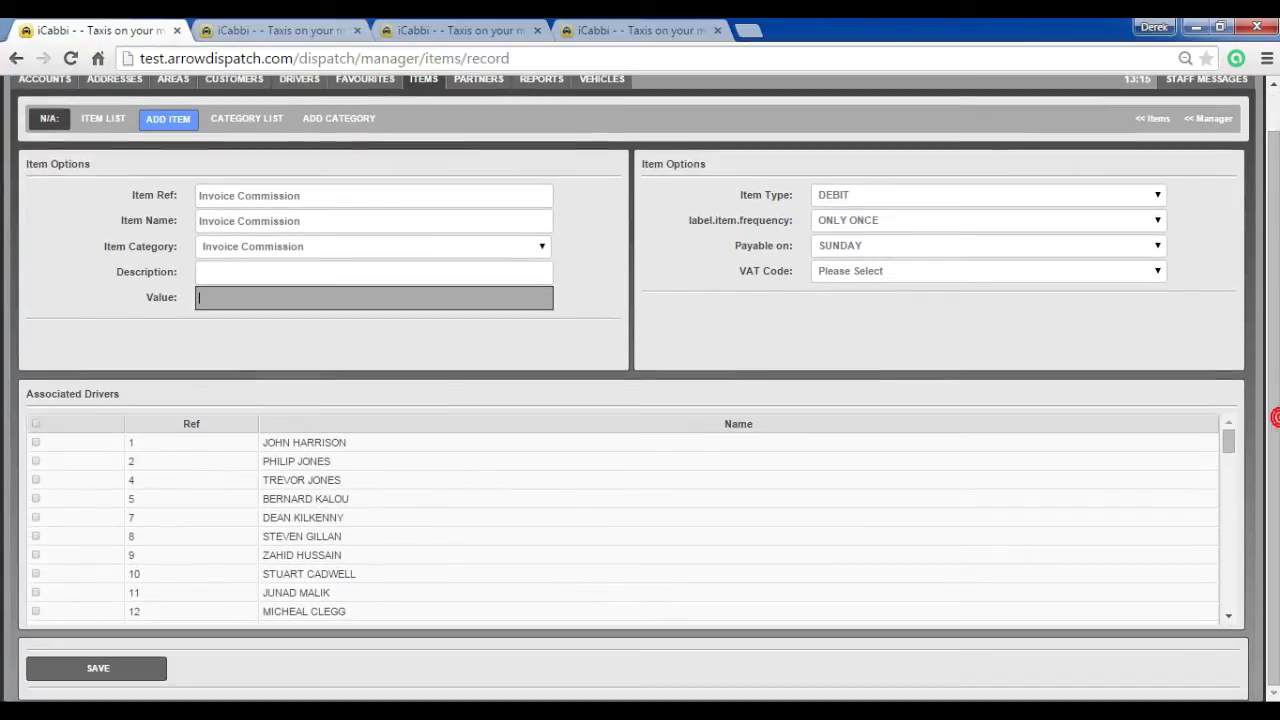
left_click(155, 670)
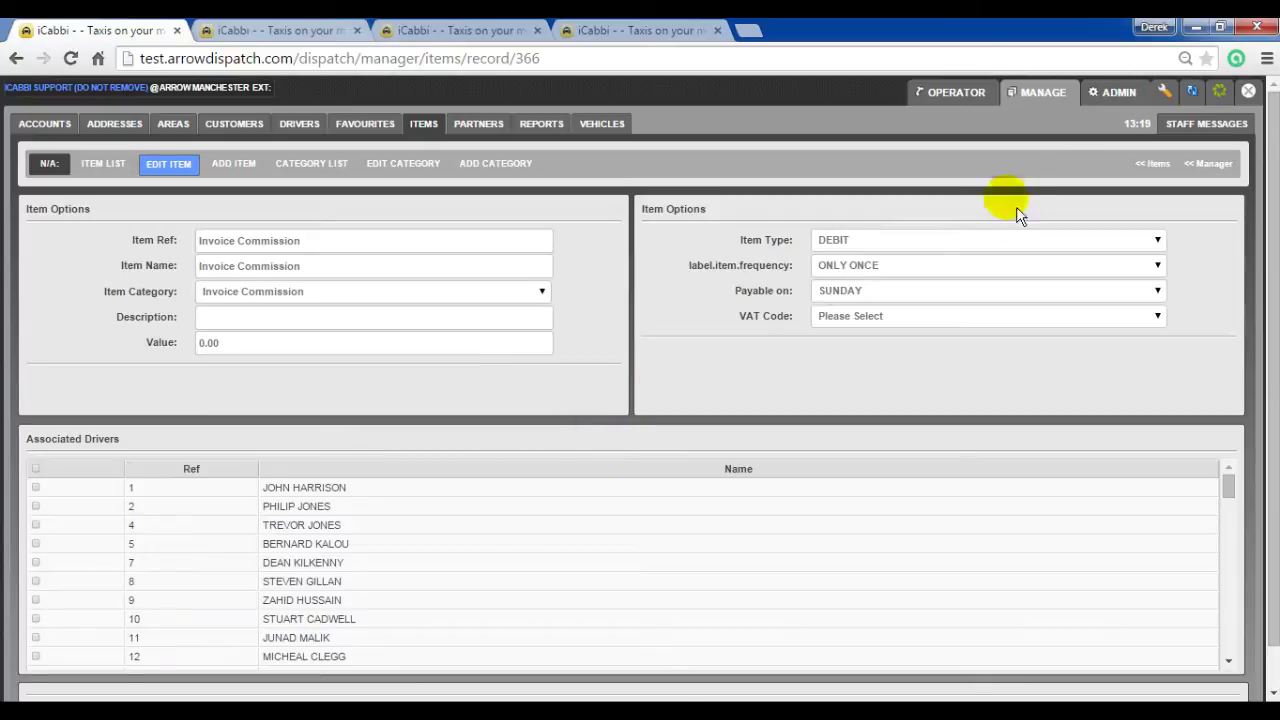
Step: Search for the driver by name in Manage > Drivers
left_click(1053, 104)
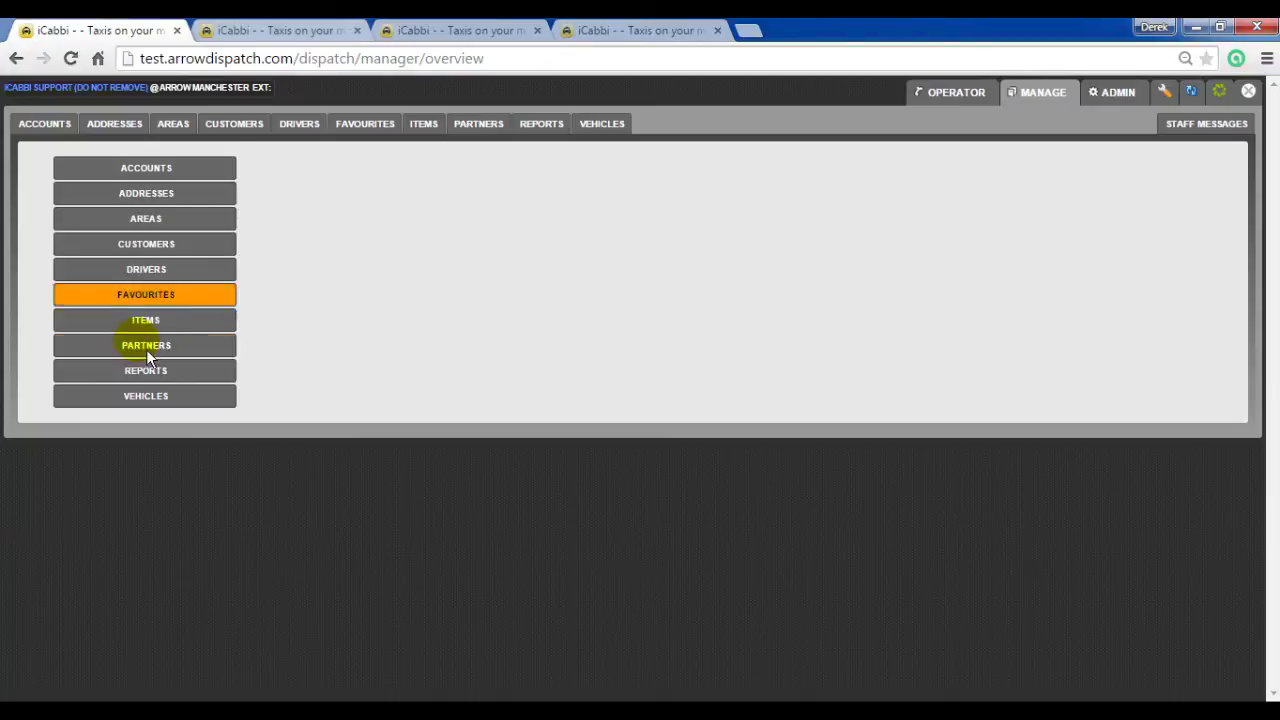
left_click(158, 268)
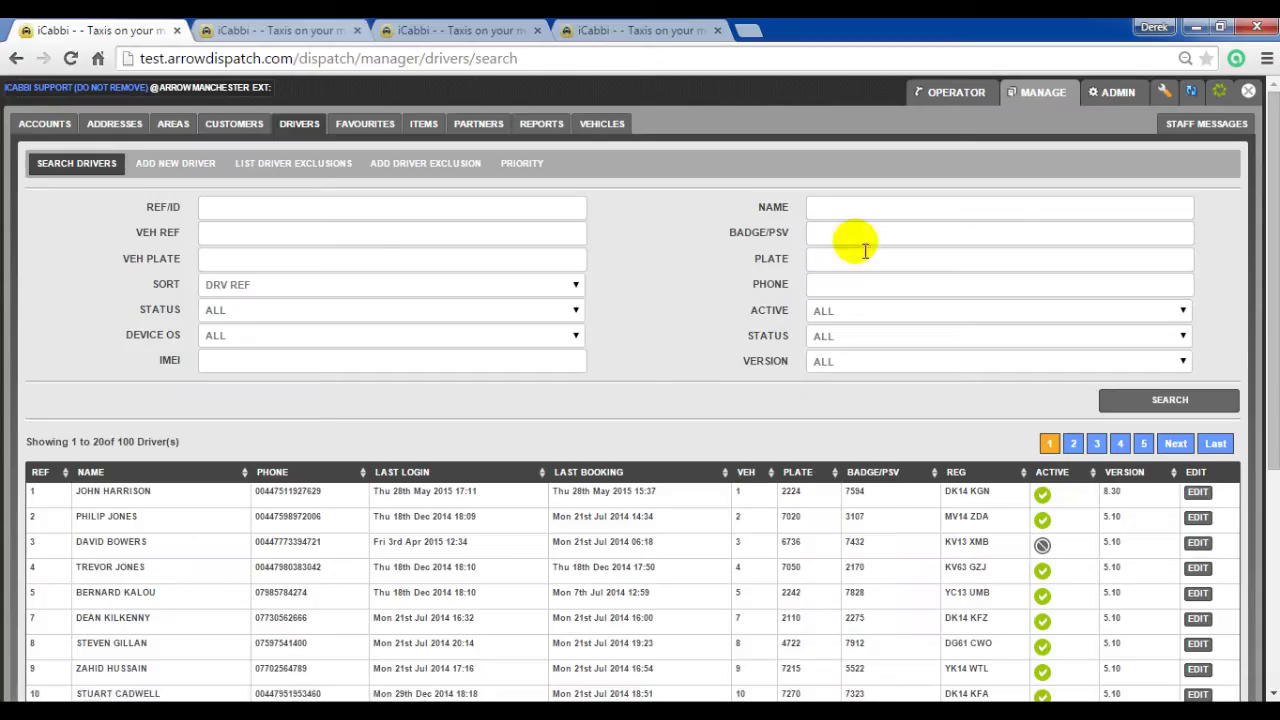
left_click(858, 214)
left_click(871, 205)
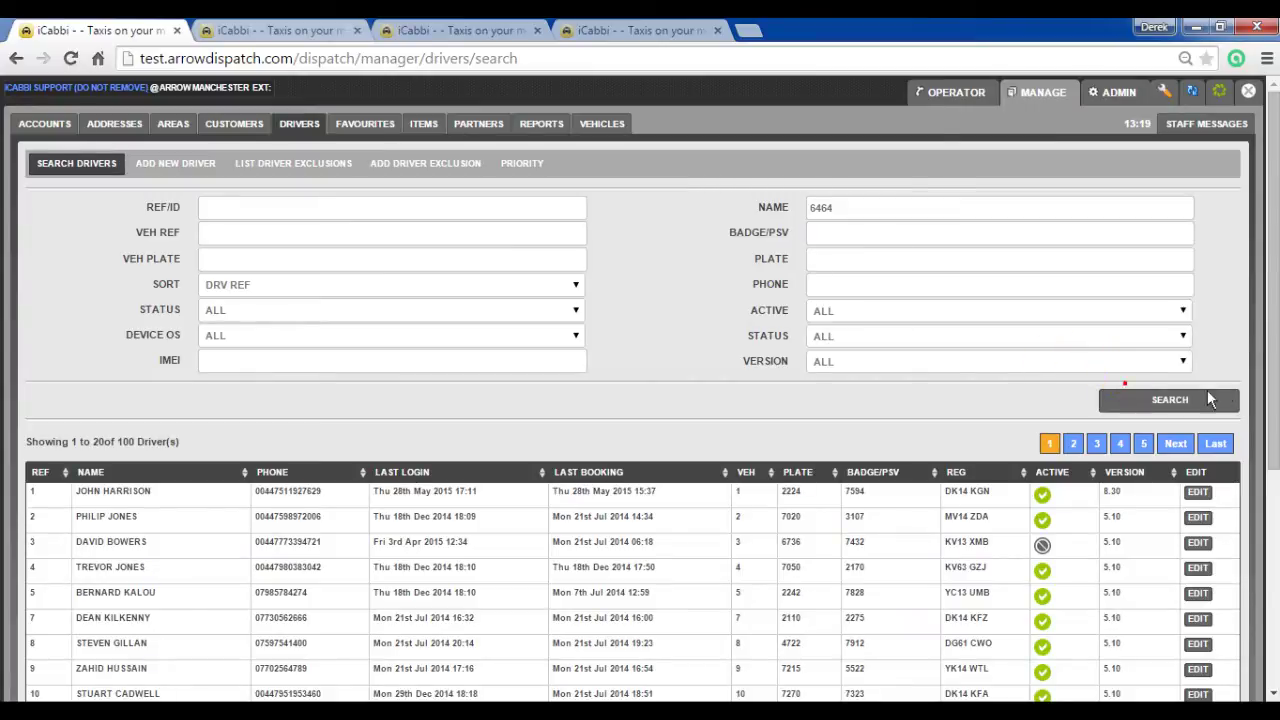
left_click(1207, 399)
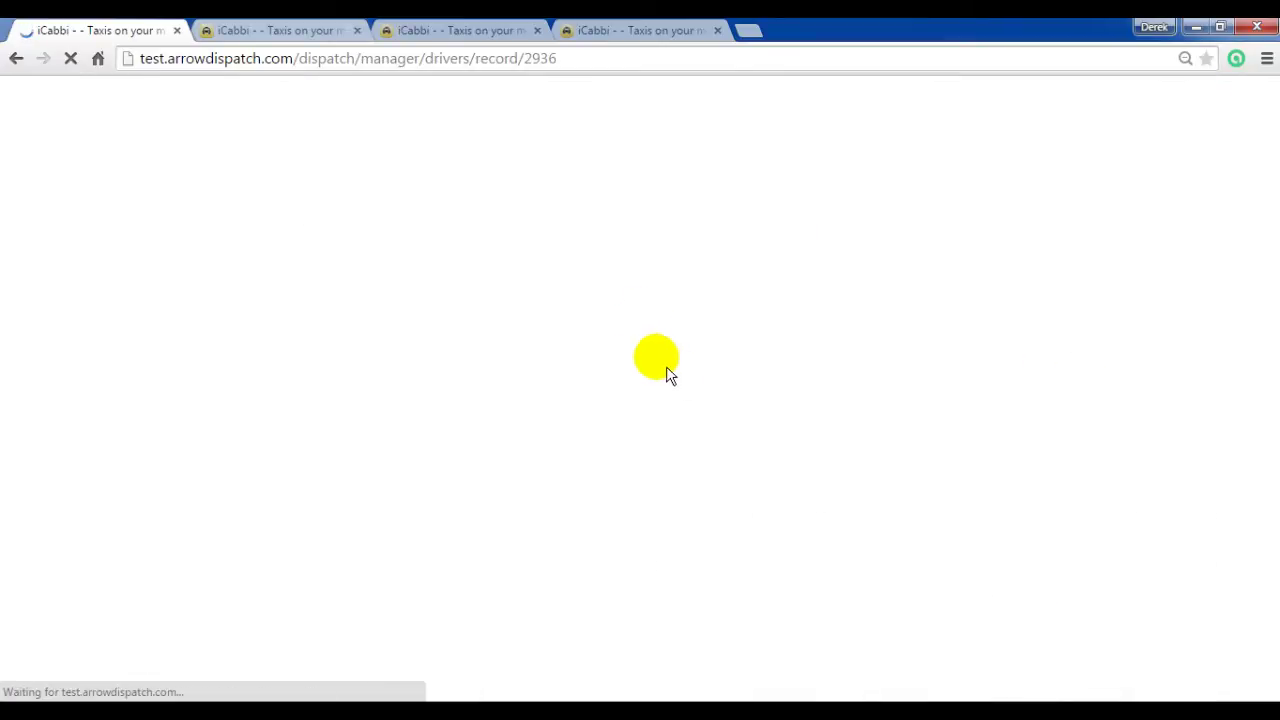
Step: Set the driver's Commission (%) to 10
scroll(742, 380, "down", 8)
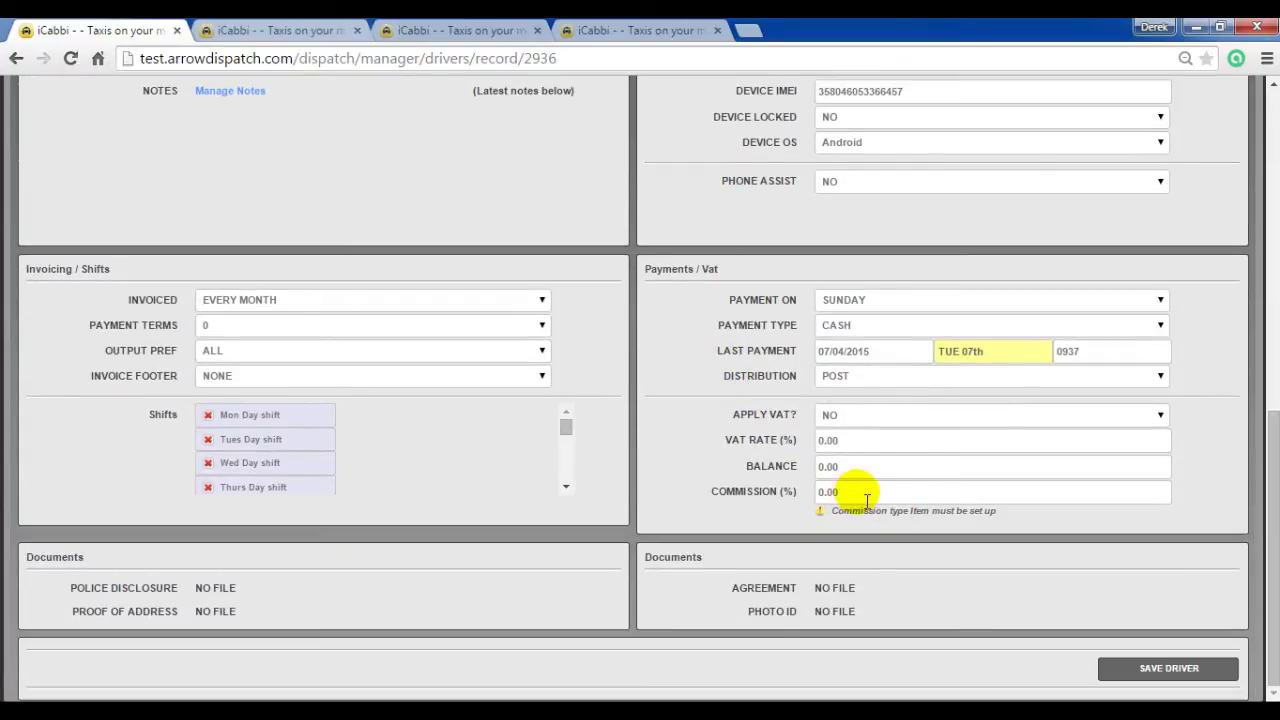
left_click(845, 492)
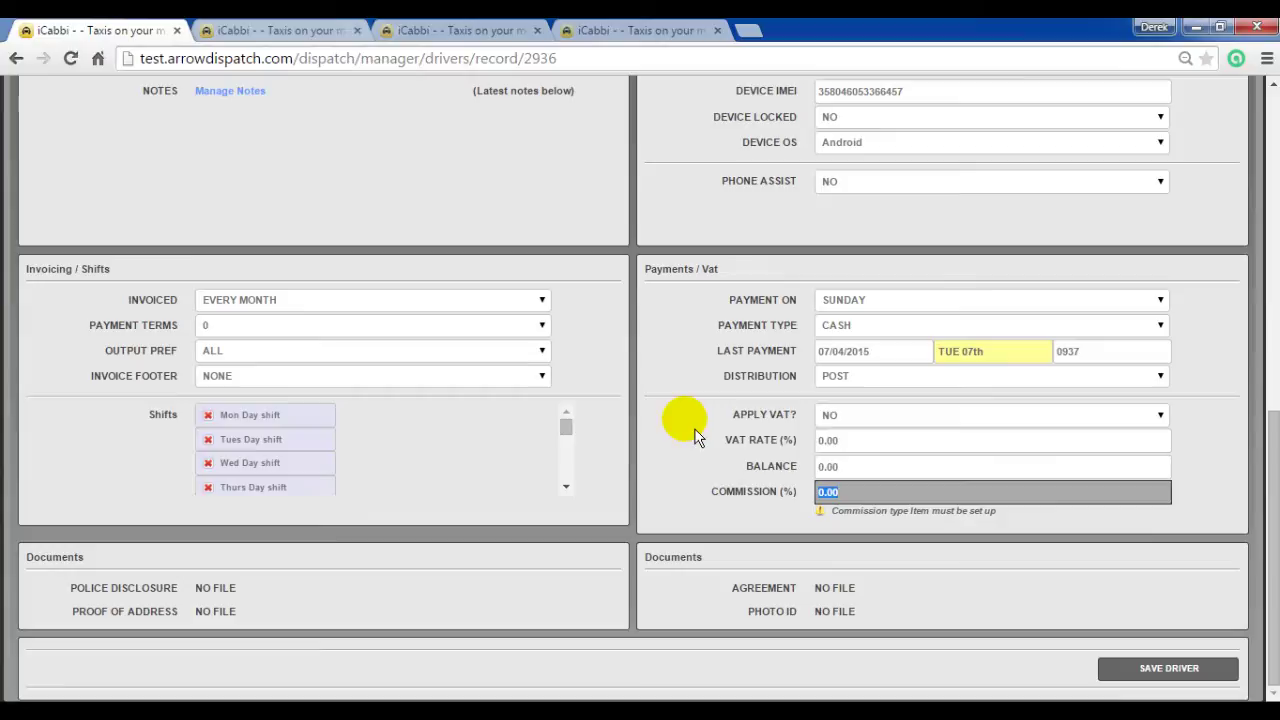
type("10")
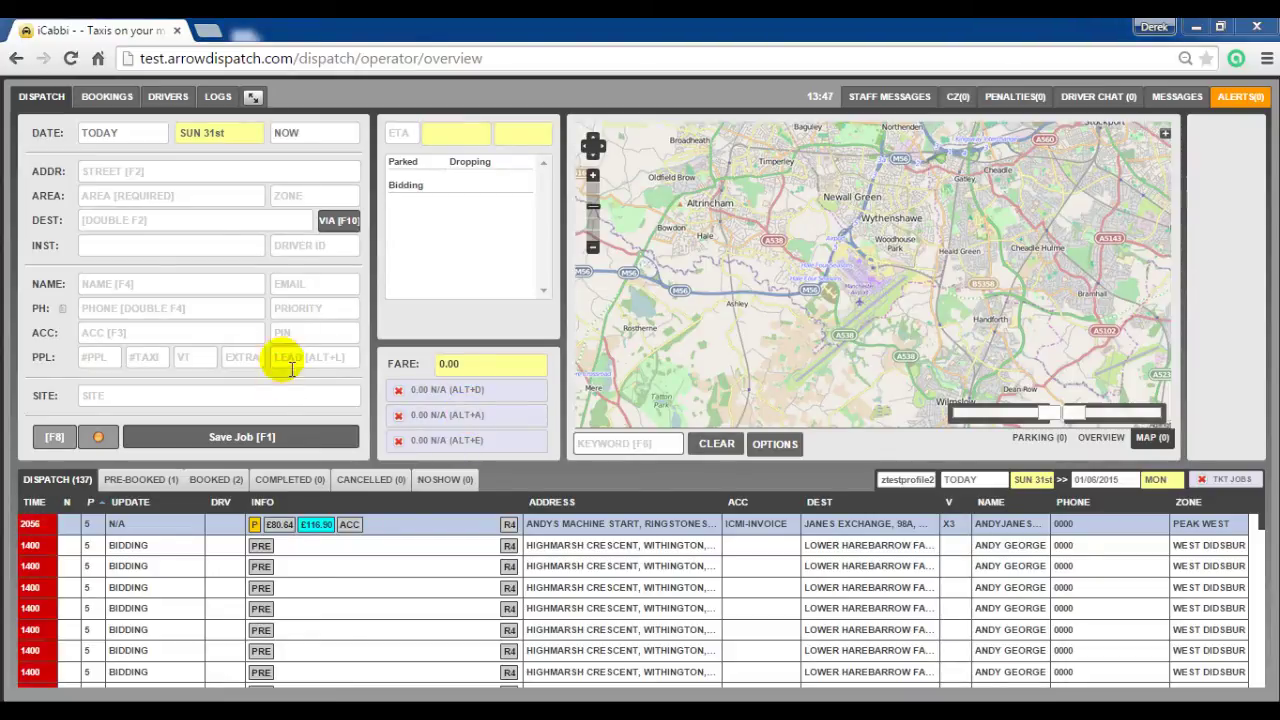
left_click(253, 97)
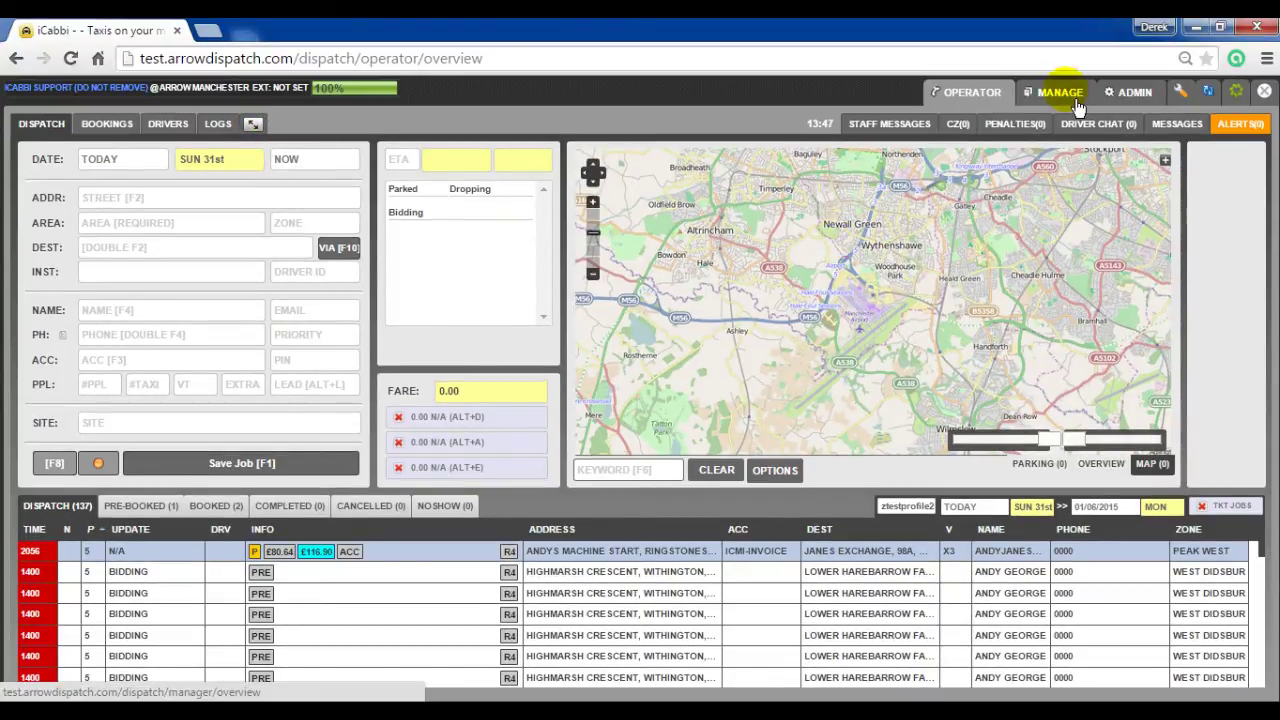
left_click(1076, 104)
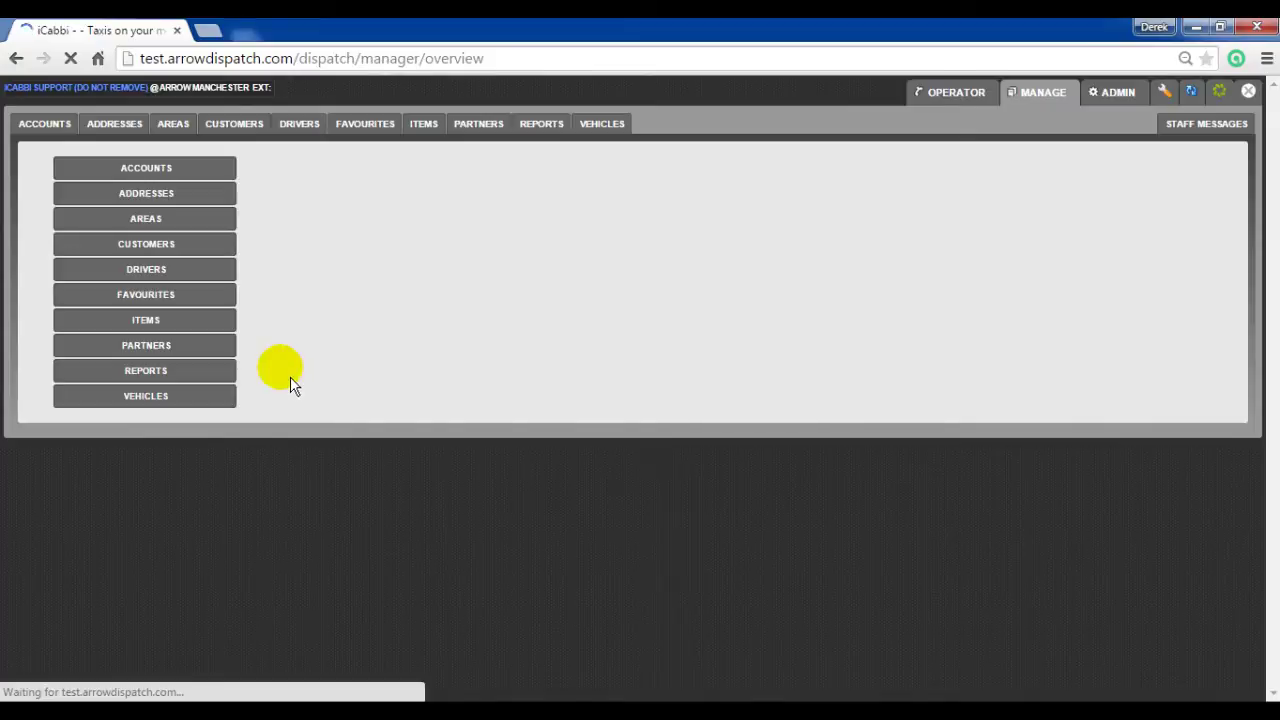
left_click(228, 169)
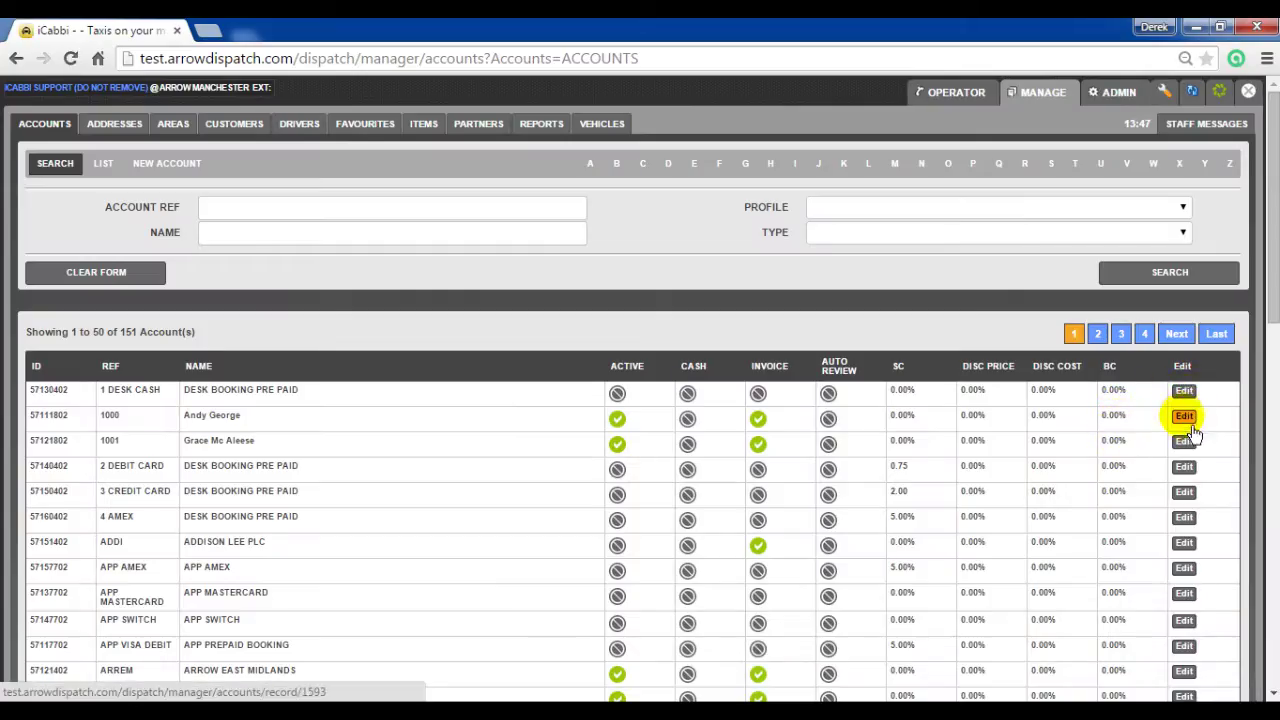
left_click(1185, 418)
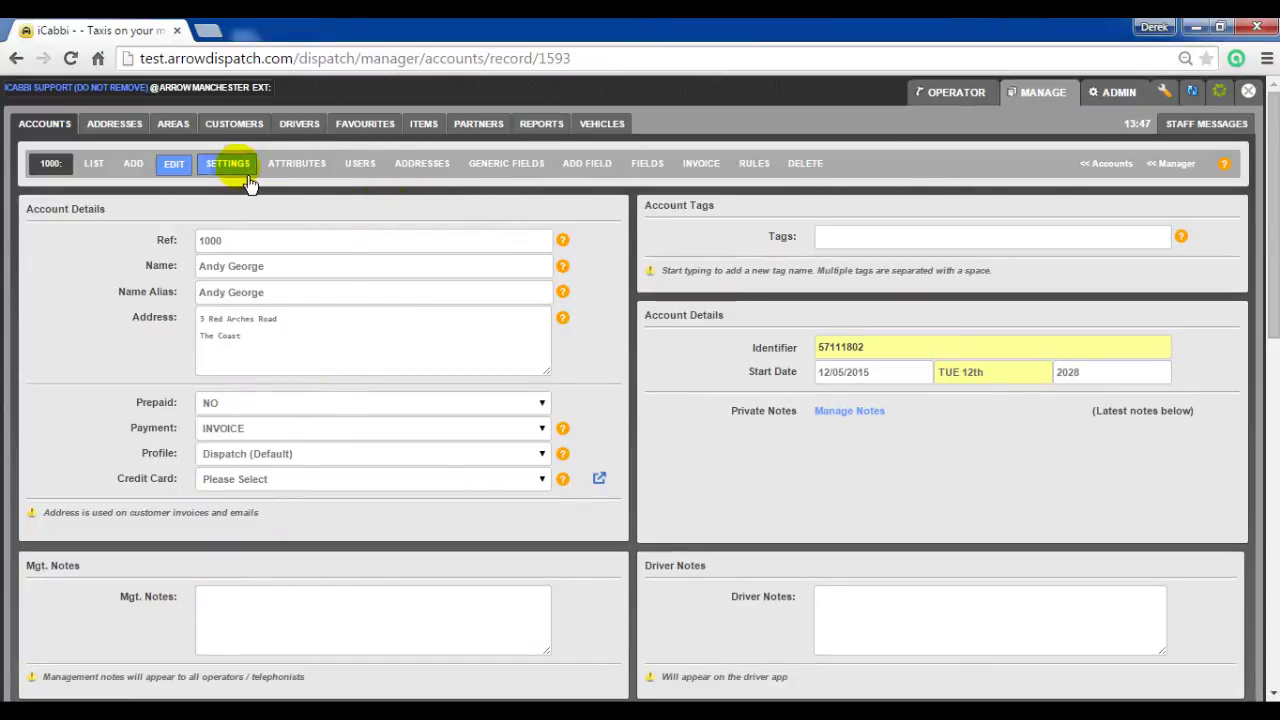
left_click(227, 165)
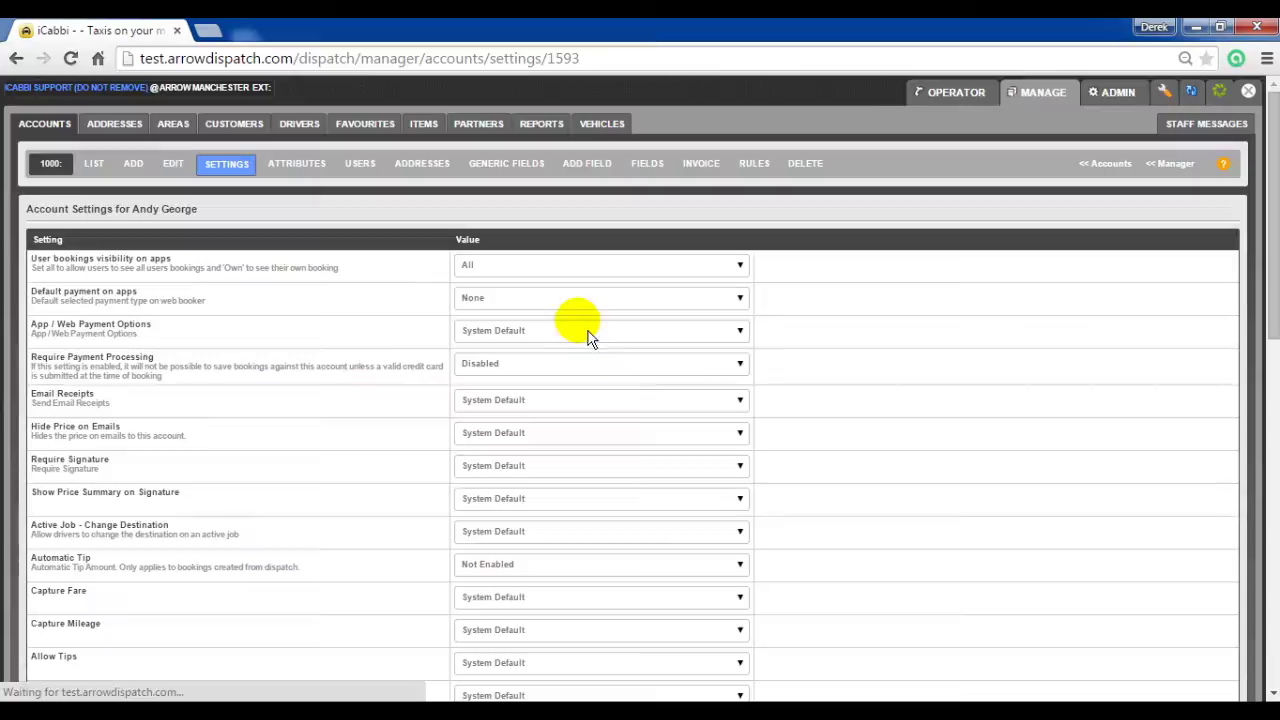
scroll(463, 390, "down", 3)
scroll(463, 390, "down", 6)
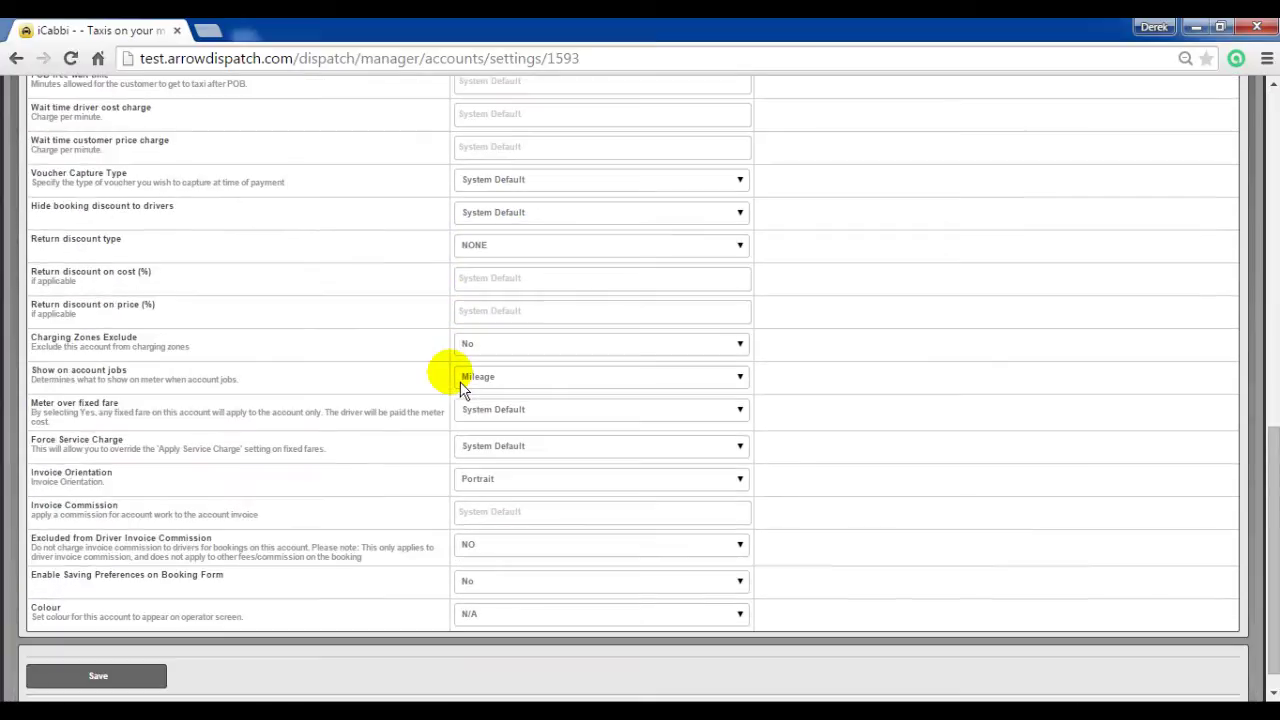
left_click(488, 515)
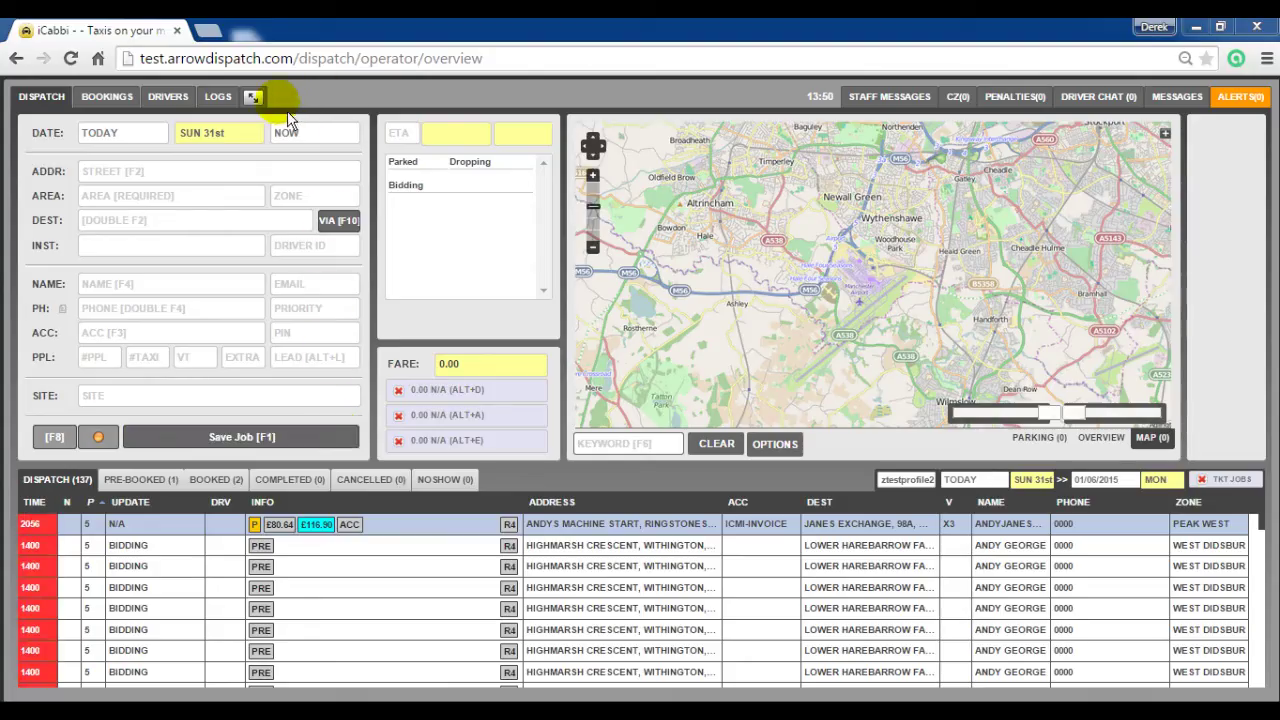
Step: Open the invoice account for editing under Manage > Accounts
left_click(253, 97)
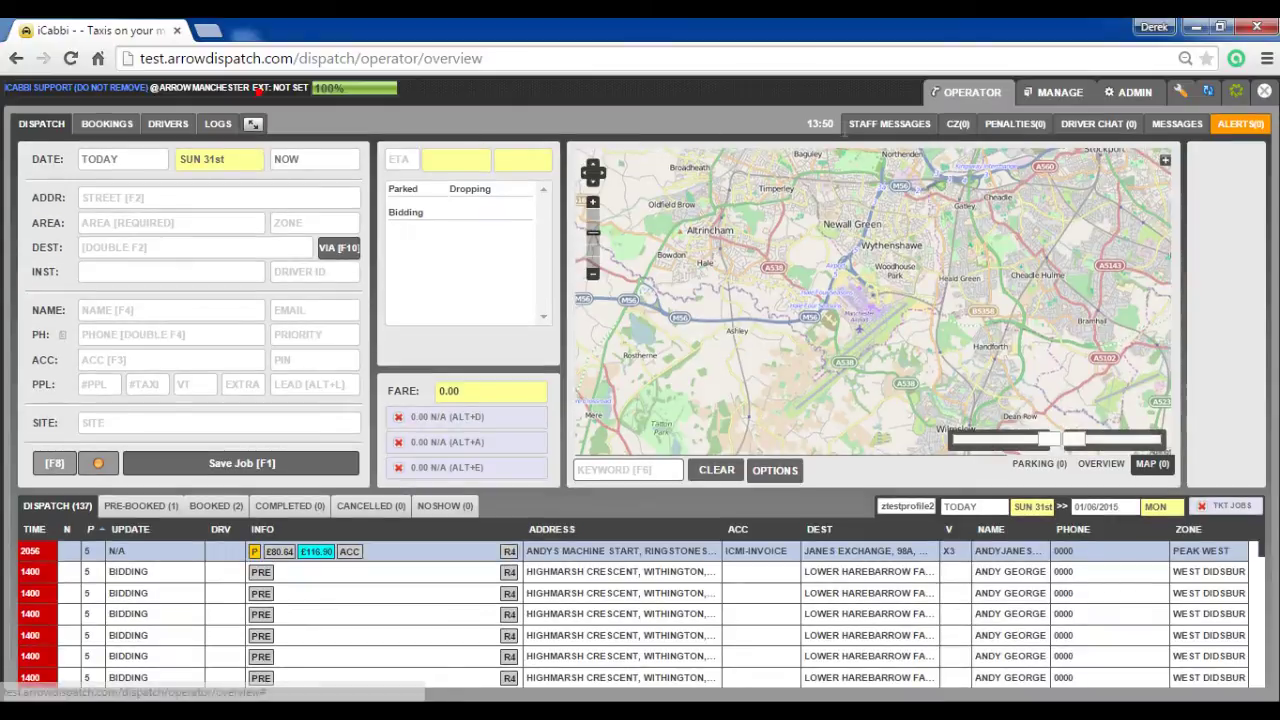
left_click(1062, 95)
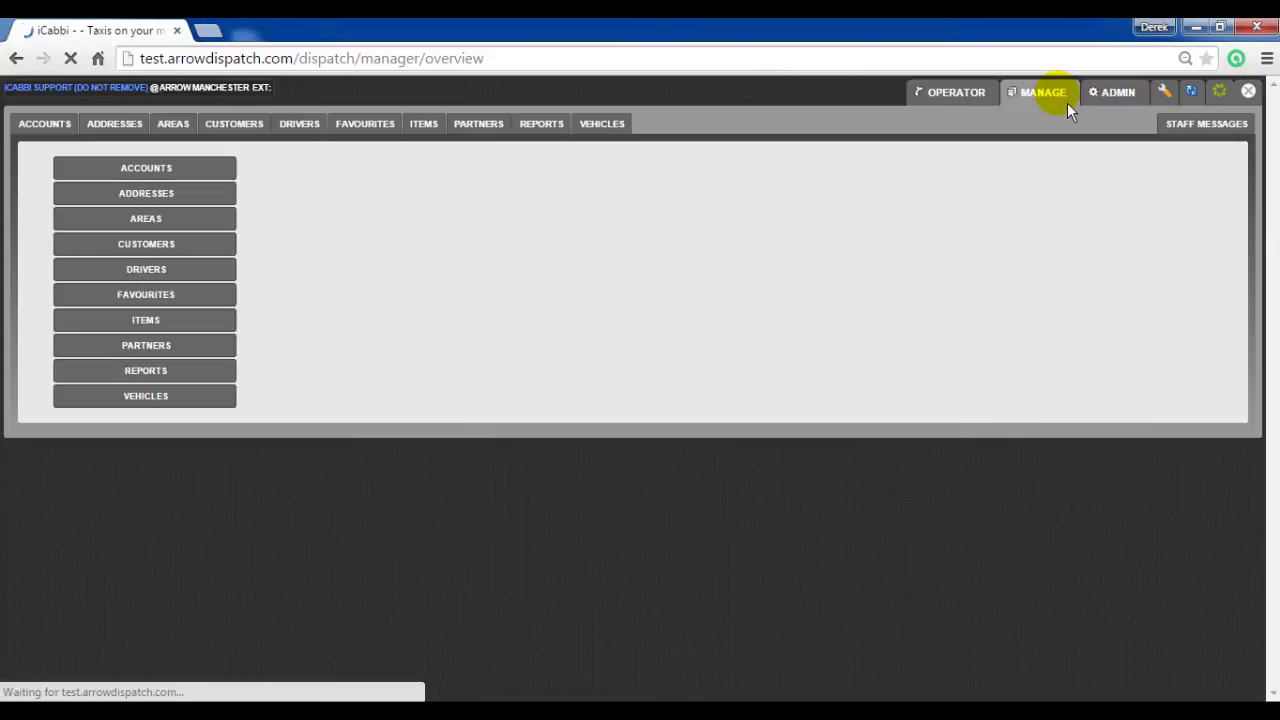
left_click(149, 176)
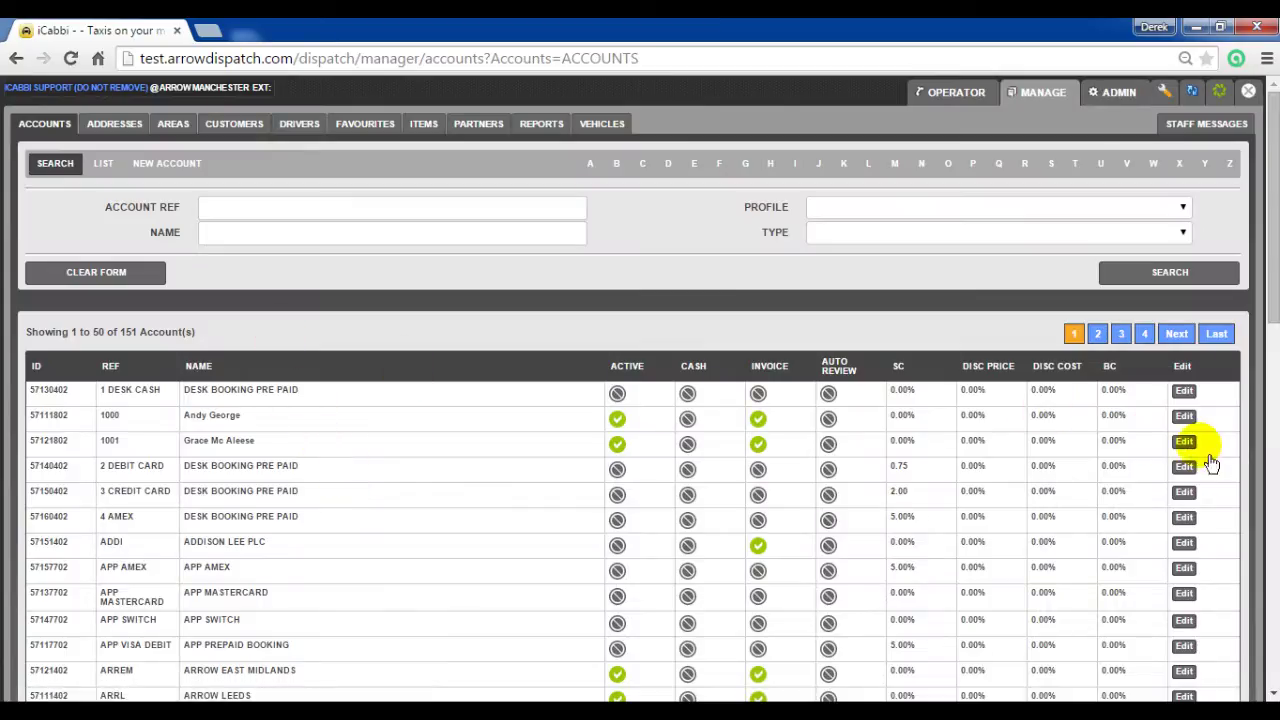
left_click(1184, 415)
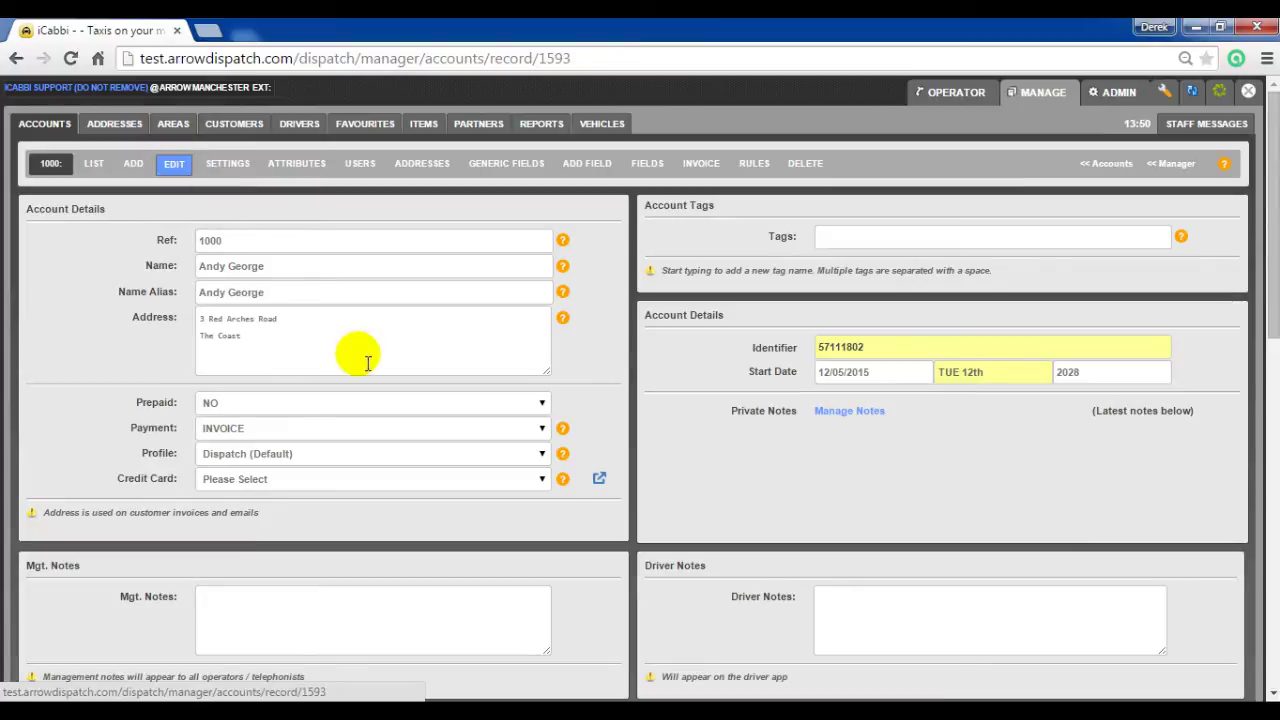
Step: Change the Invoice Discount (%) from 10.00 to 15 and save the account
scroll(368, 363, "down", 7)
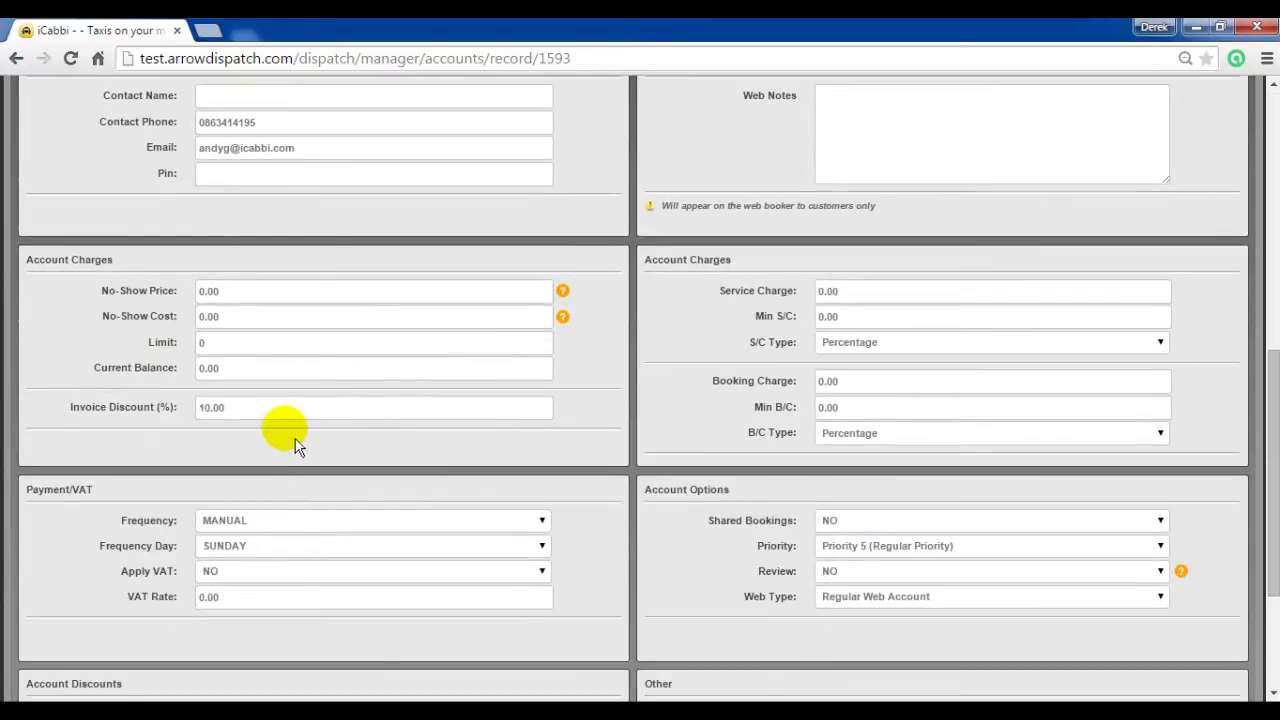
double_click(240, 410)
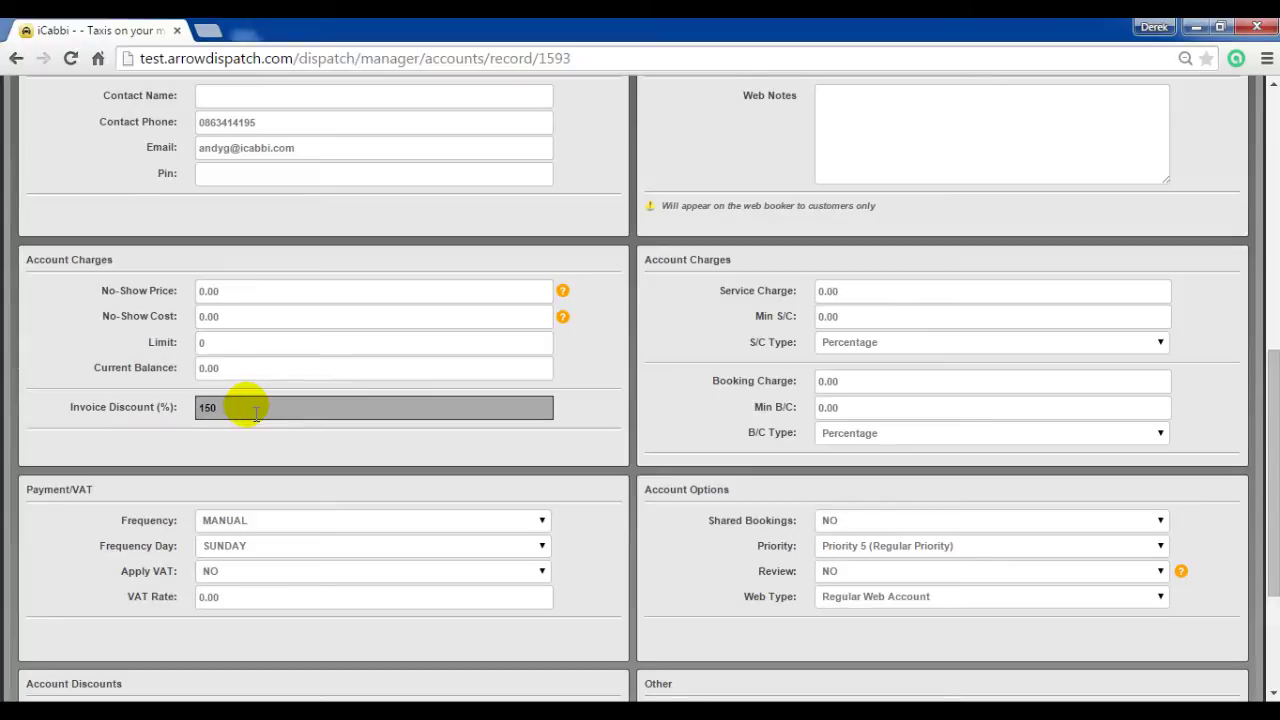
scroll(256, 413, "down", 3)
left_click(118, 676)
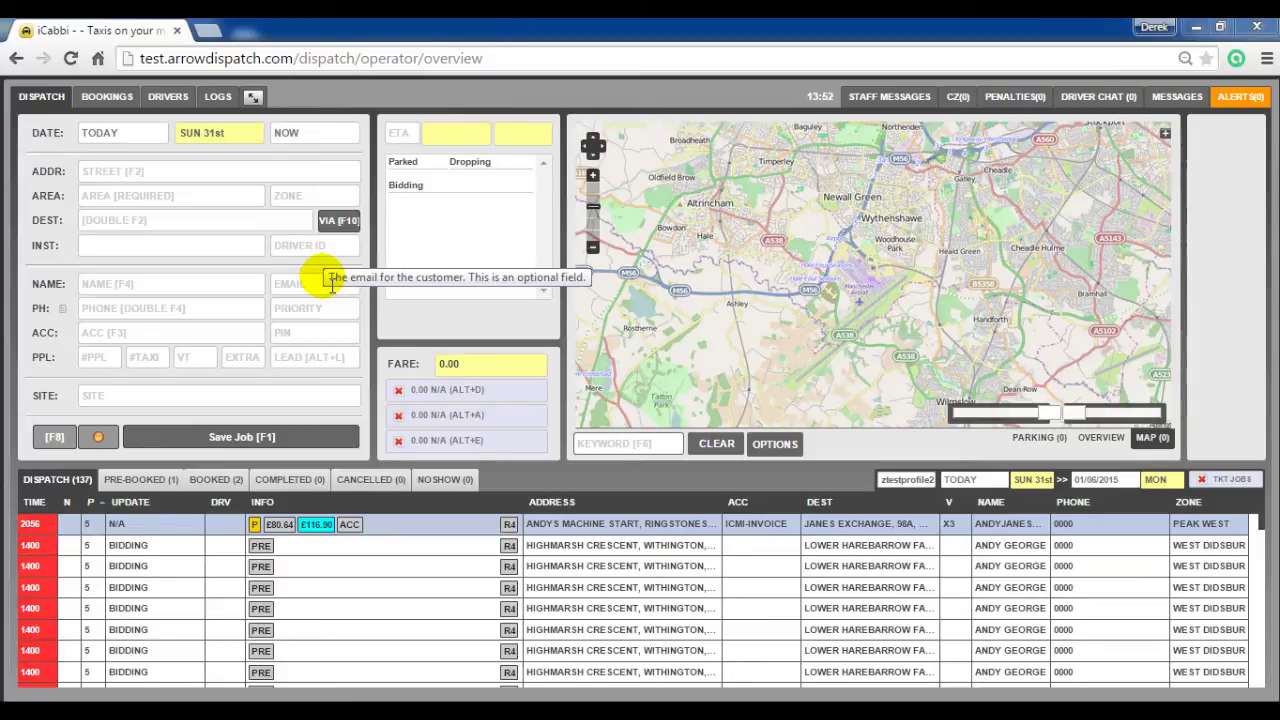
Step: Open the invoice account's Invoice Fields layout in the Manage area
left_click(252, 96)
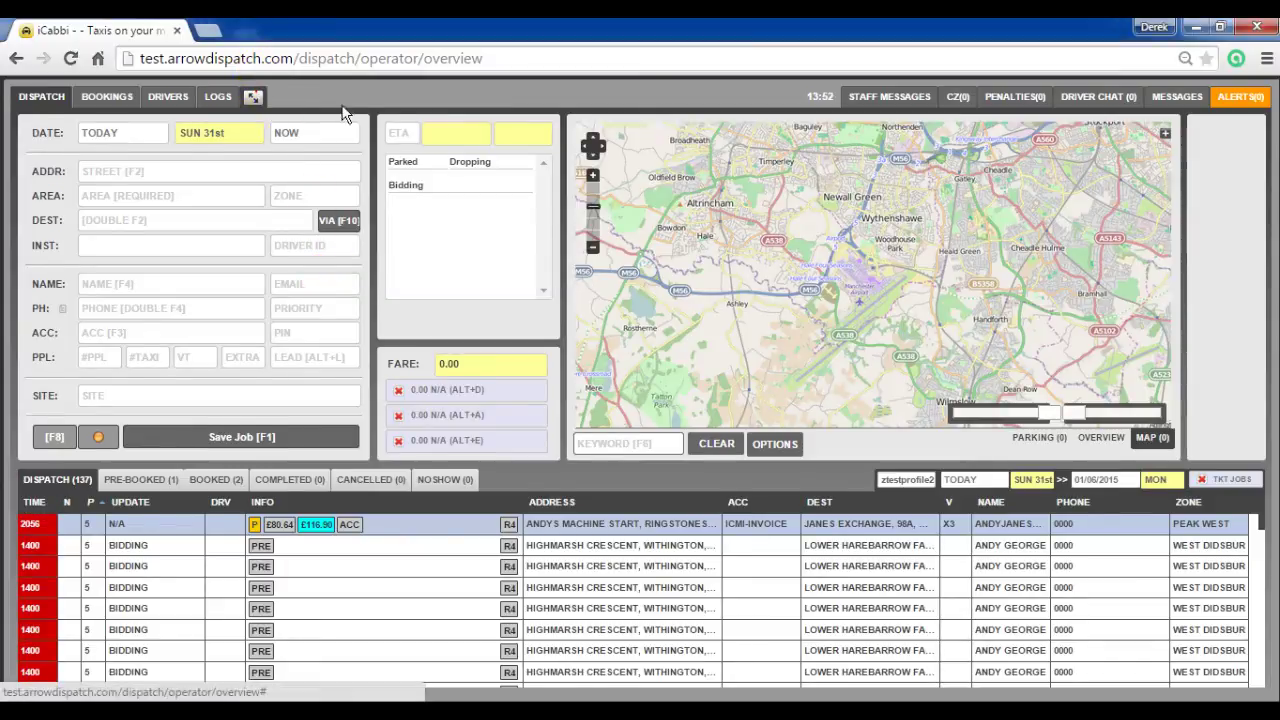
left_click(1060, 96)
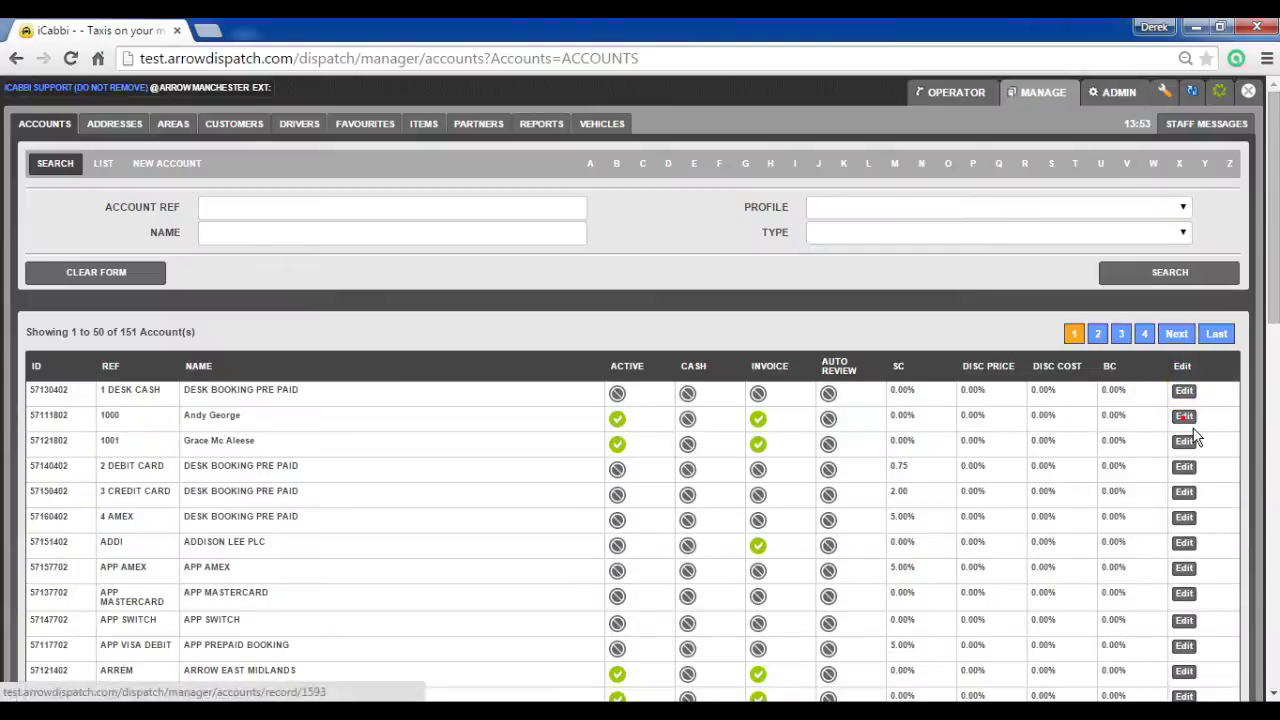
left_click(1184, 416)
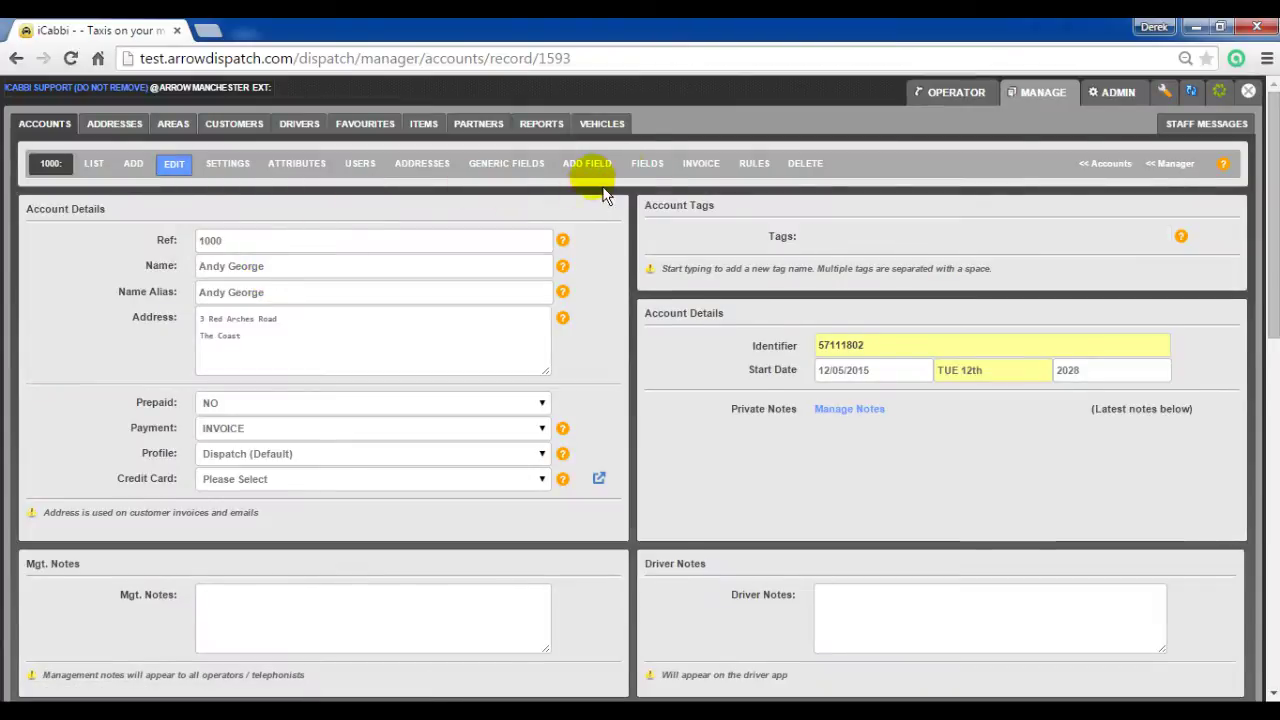
left_click(701, 163)
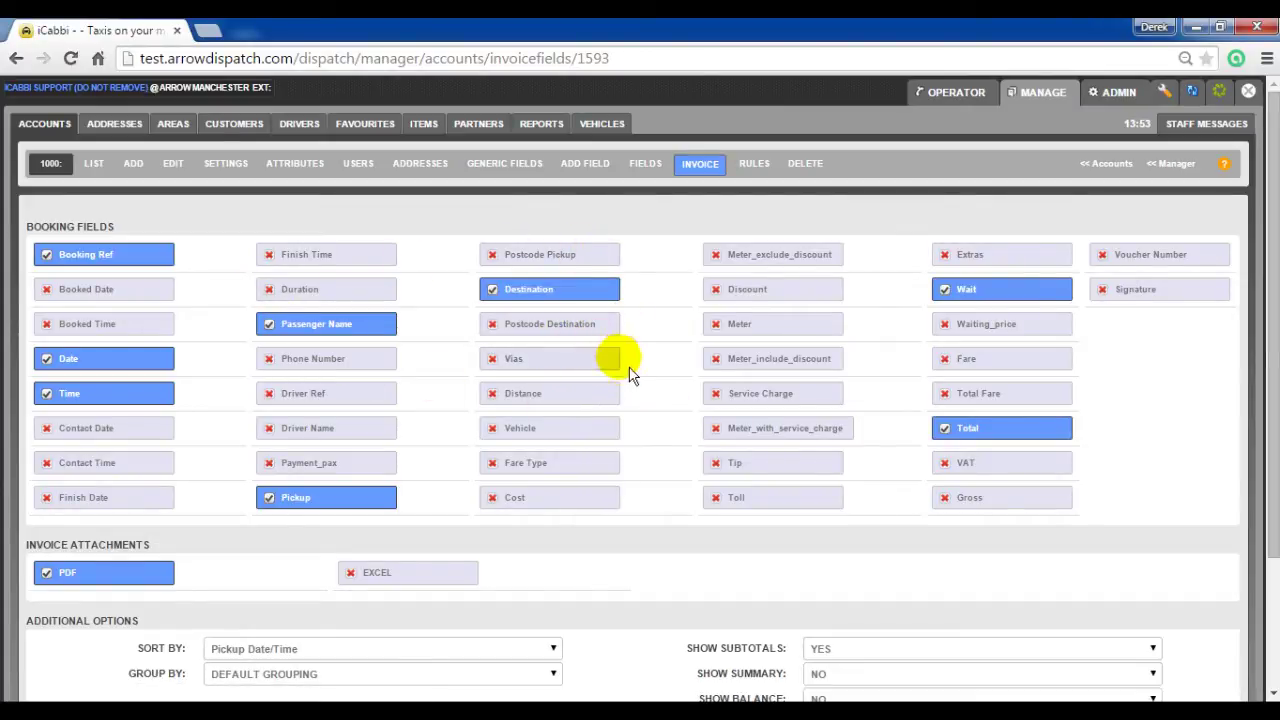
Step: Include Payment_pax on the account's invoices and save the invoice fields
left_click(360, 468)
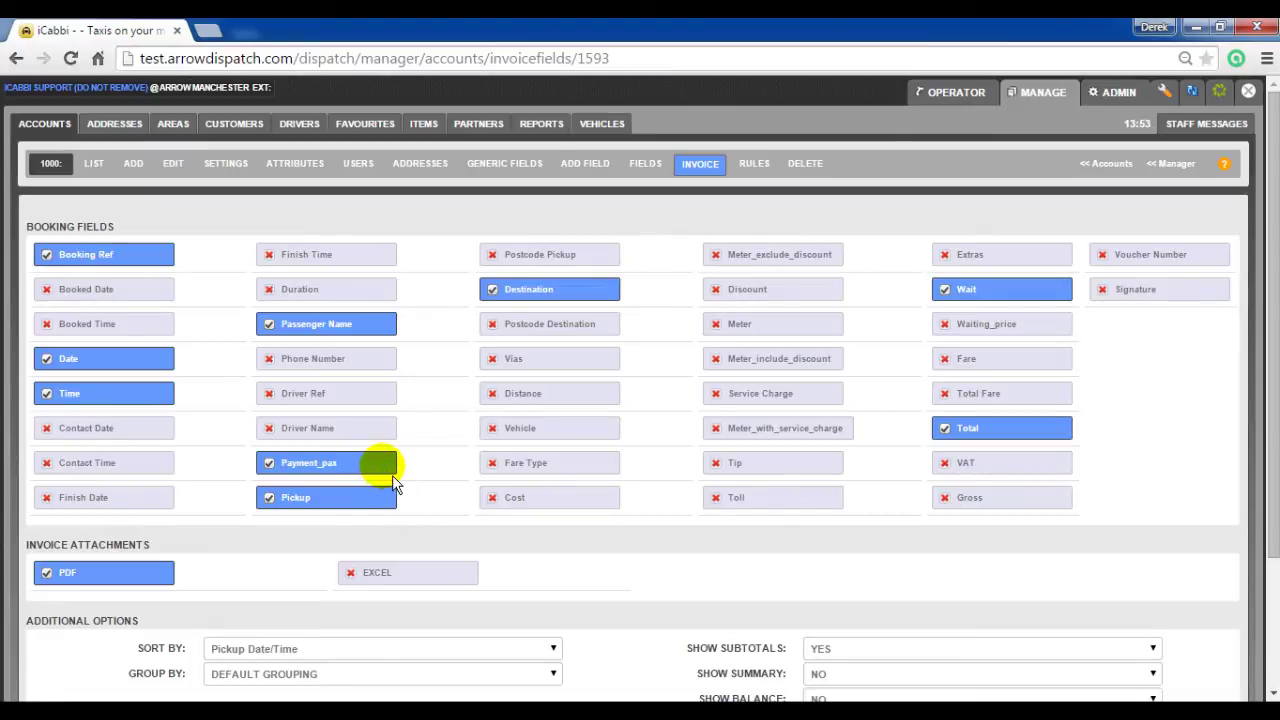
scroll(395, 470, "down", 3)
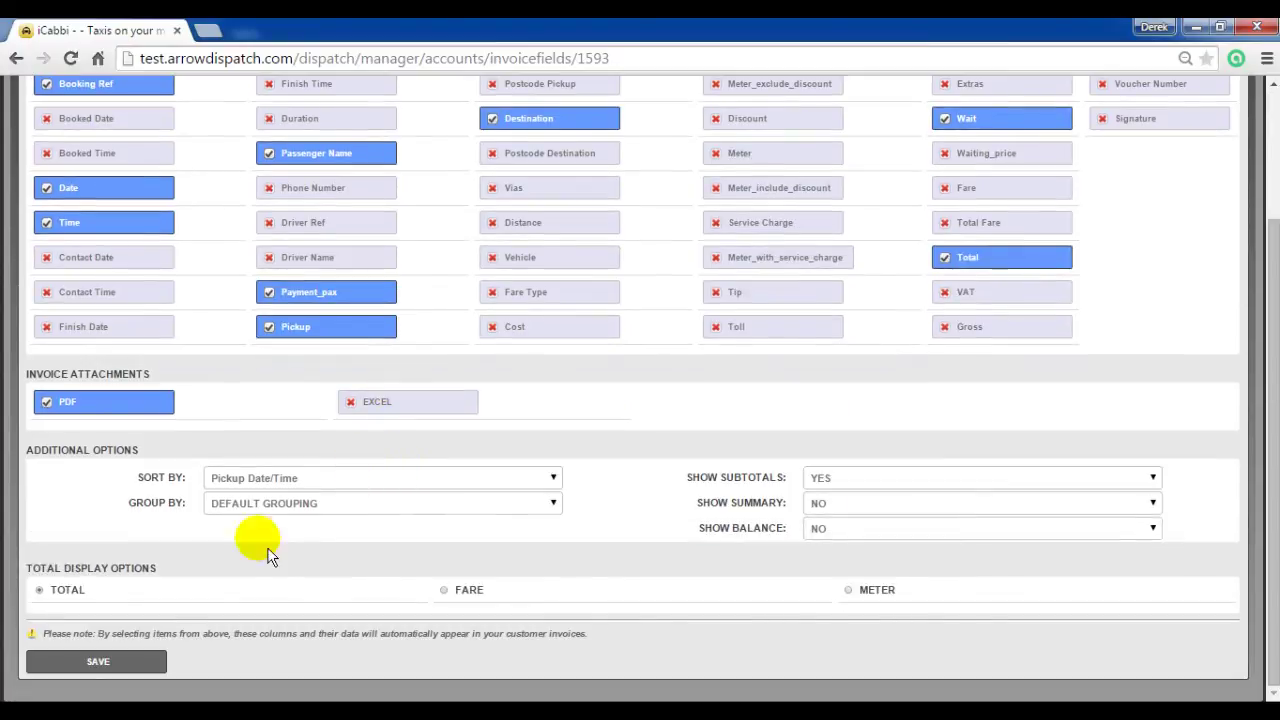
left_click(137, 679)
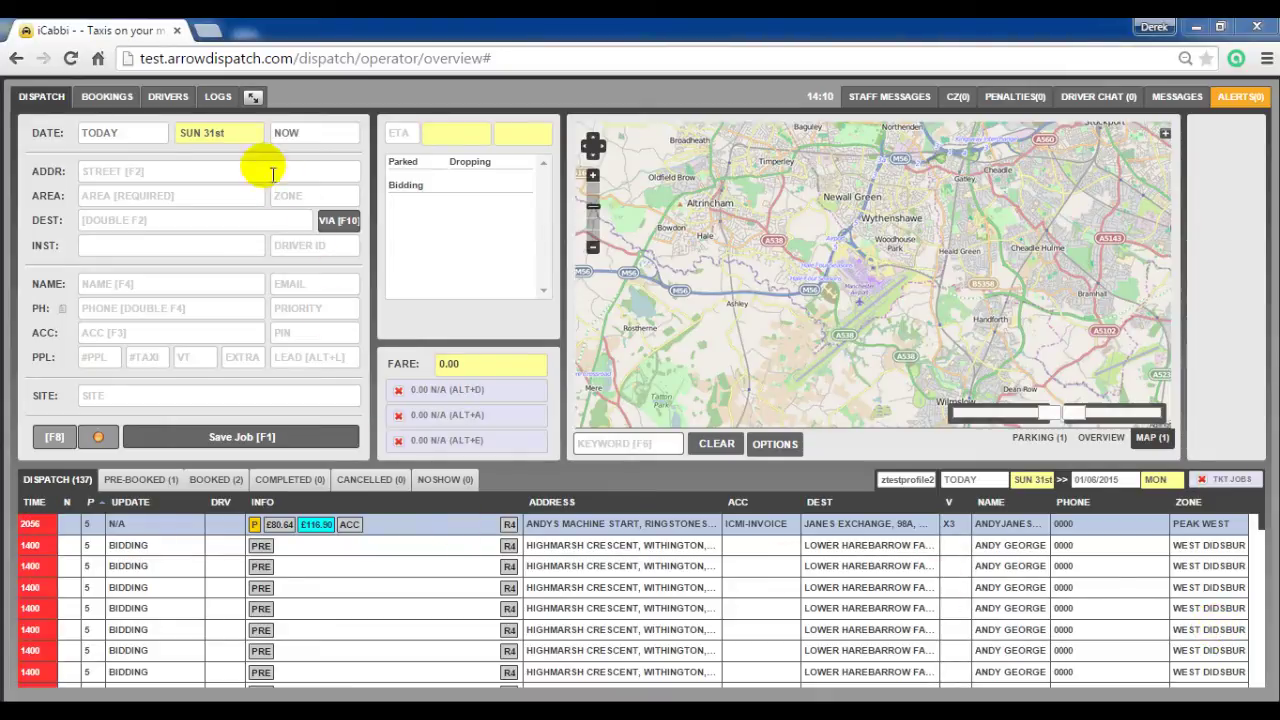
Step: Open General Settings under Admin > Config > Settings
left_click(254, 98)
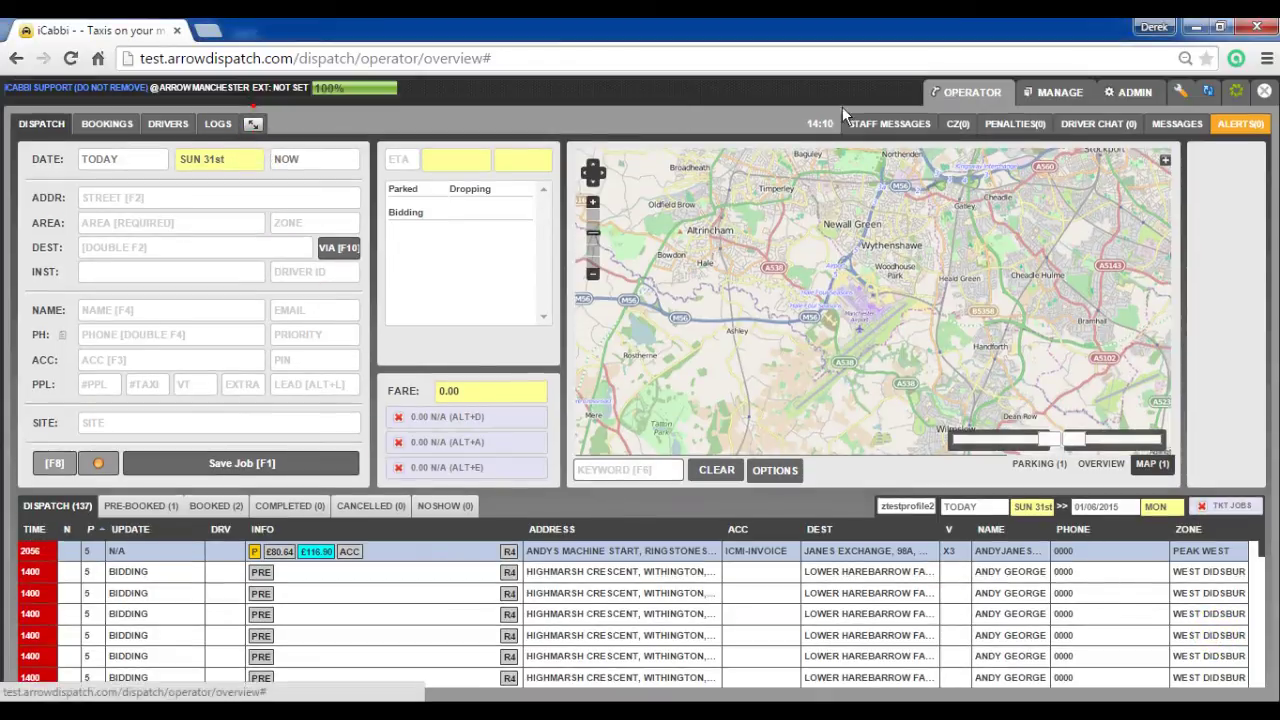
left_click(1139, 93)
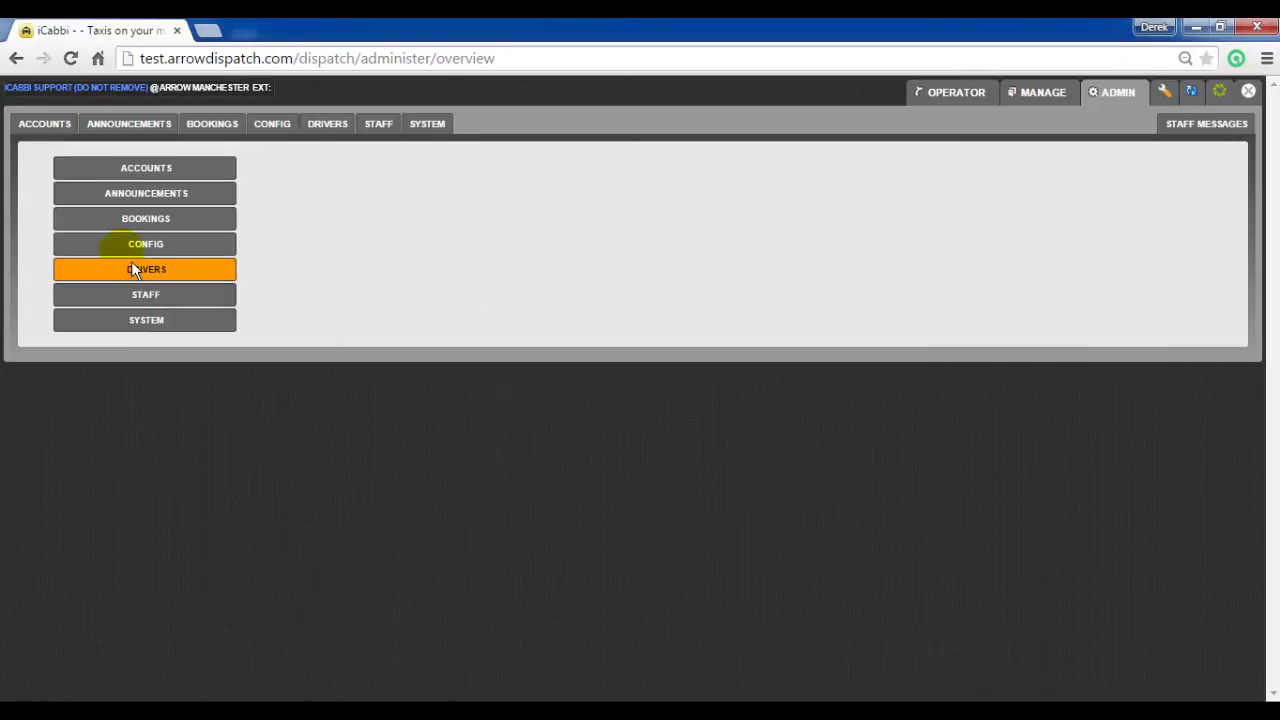
left_click(123, 248)
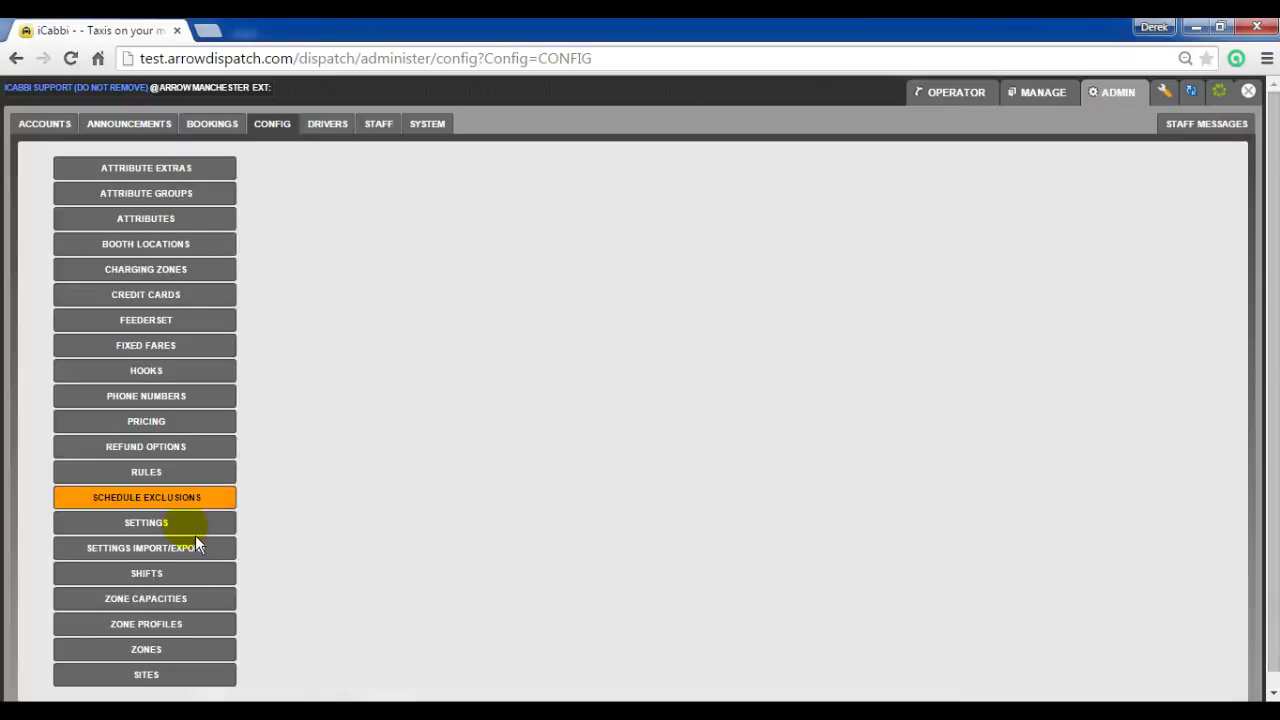
left_click(186, 525)
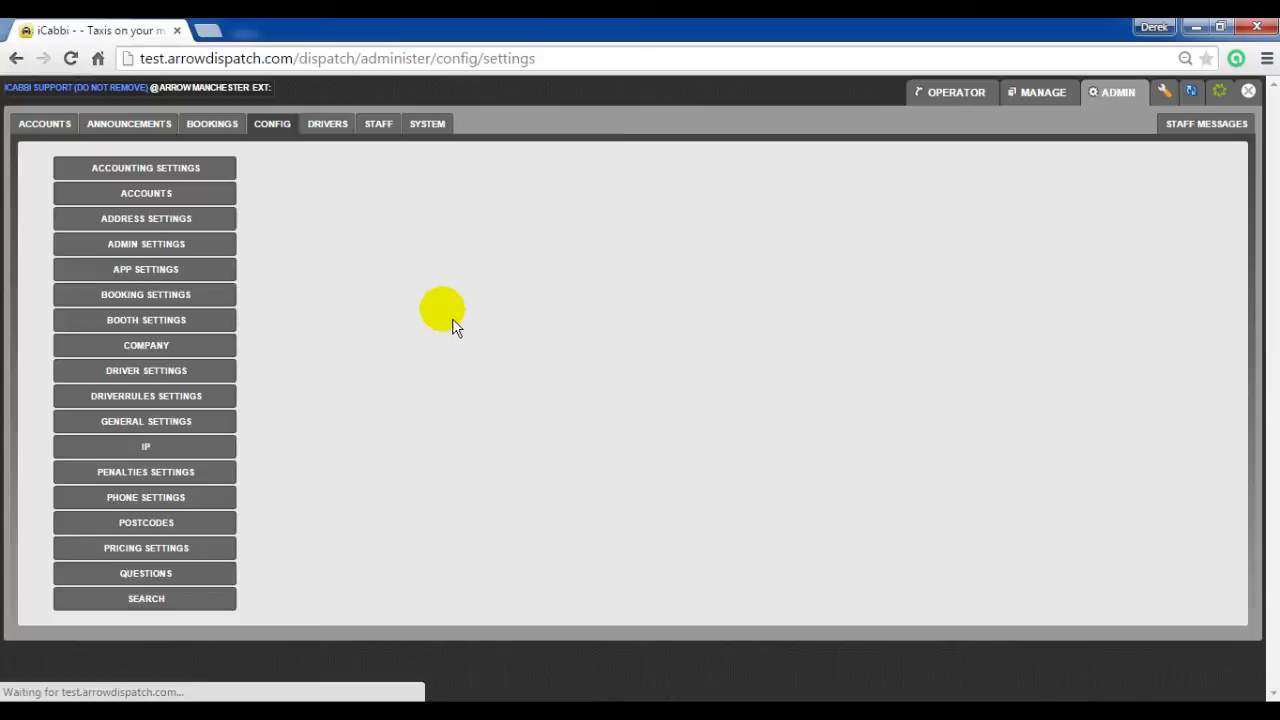
left_click(160, 421)
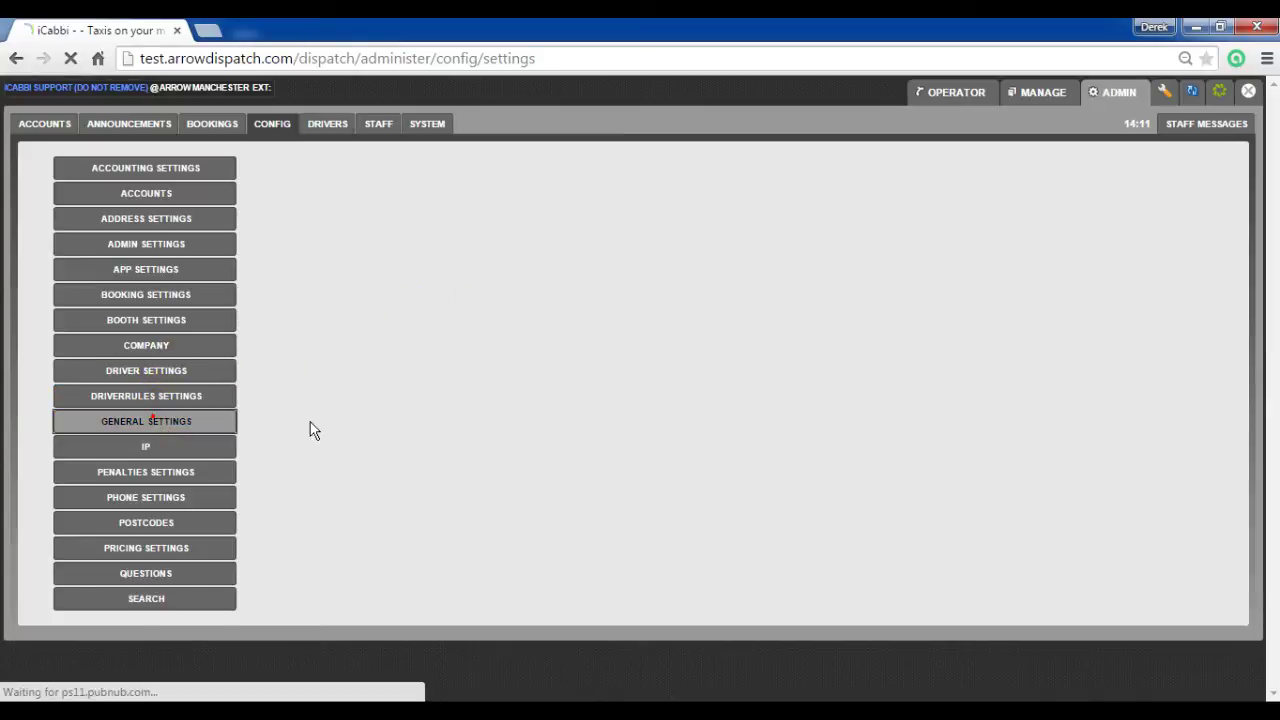
Step: Set Display Panic Alert as Notice to Yes and submit with the confirming password
scroll(336, 410, "down", 5)
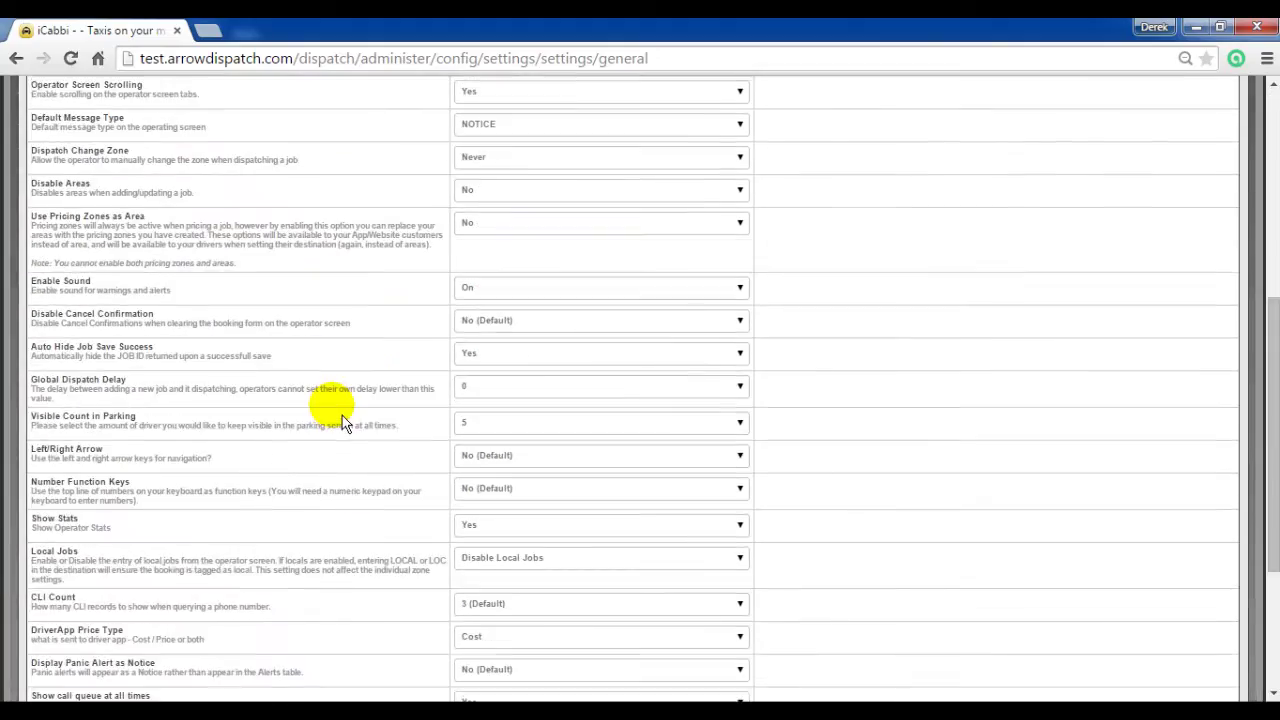
scroll(342, 422, "down", 3)
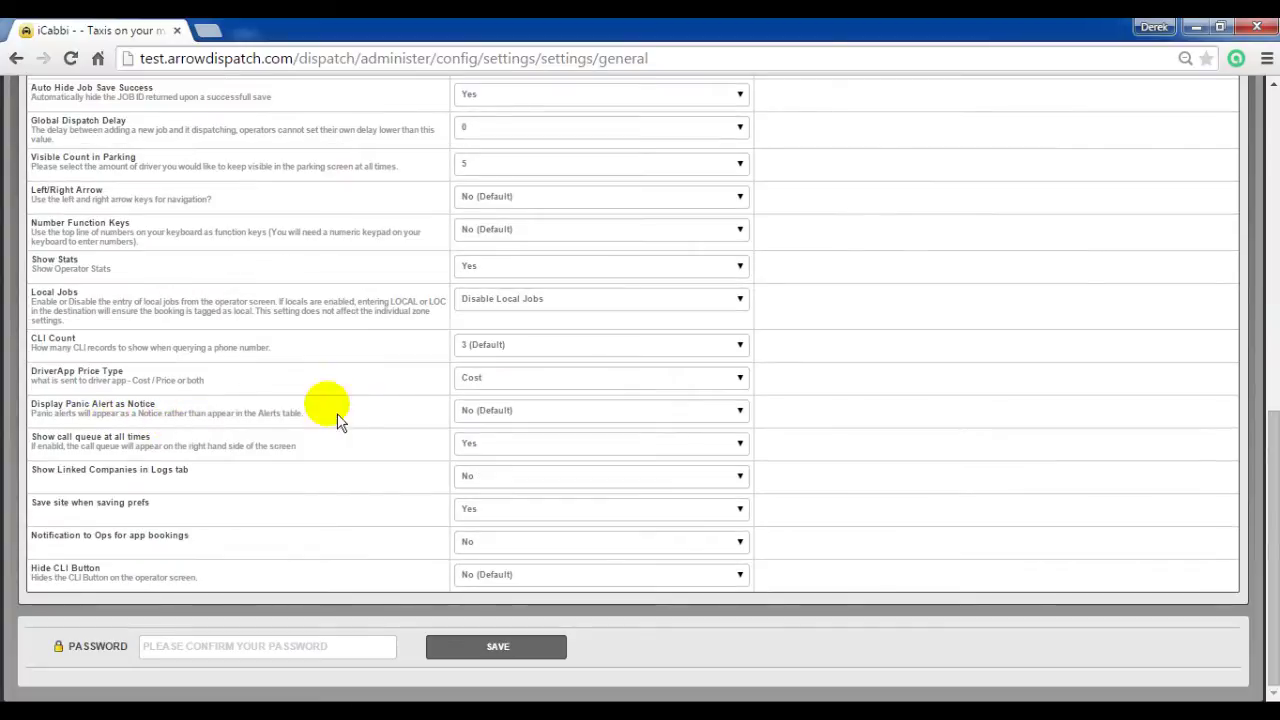
left_click(520, 430)
left_click(522, 436)
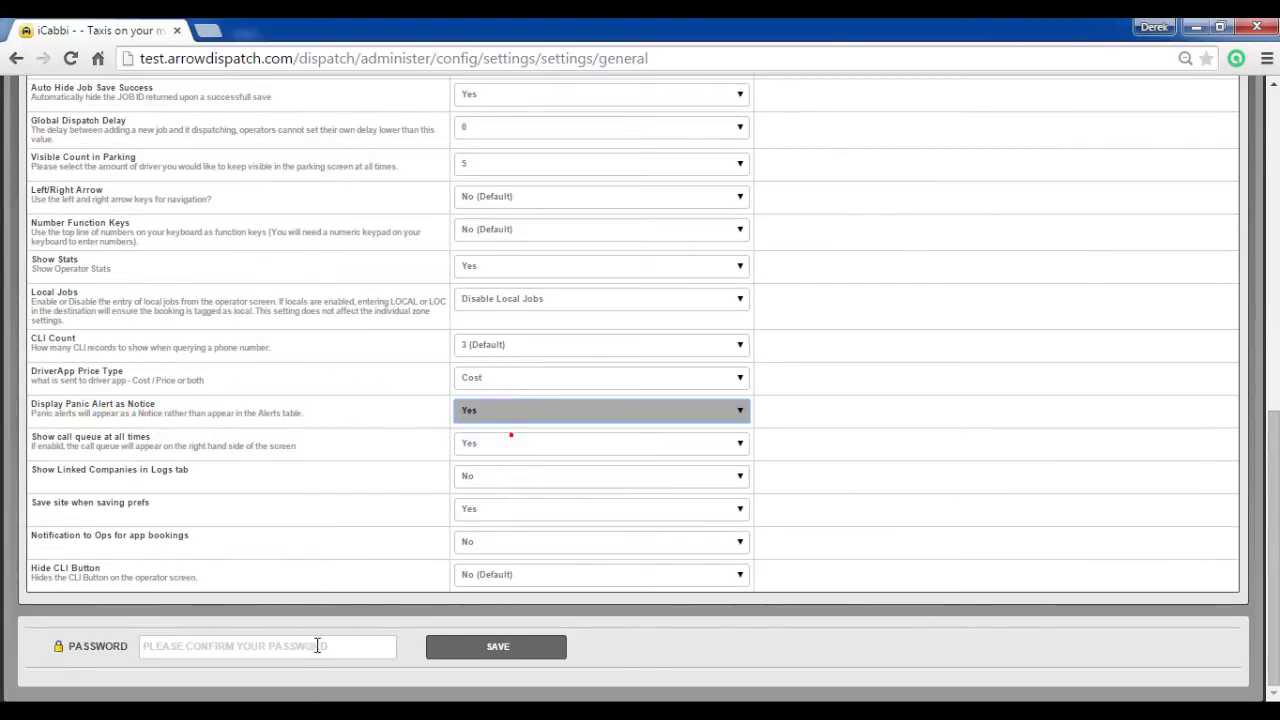
left_click(312, 646)
left_click(308, 646)
type("p")
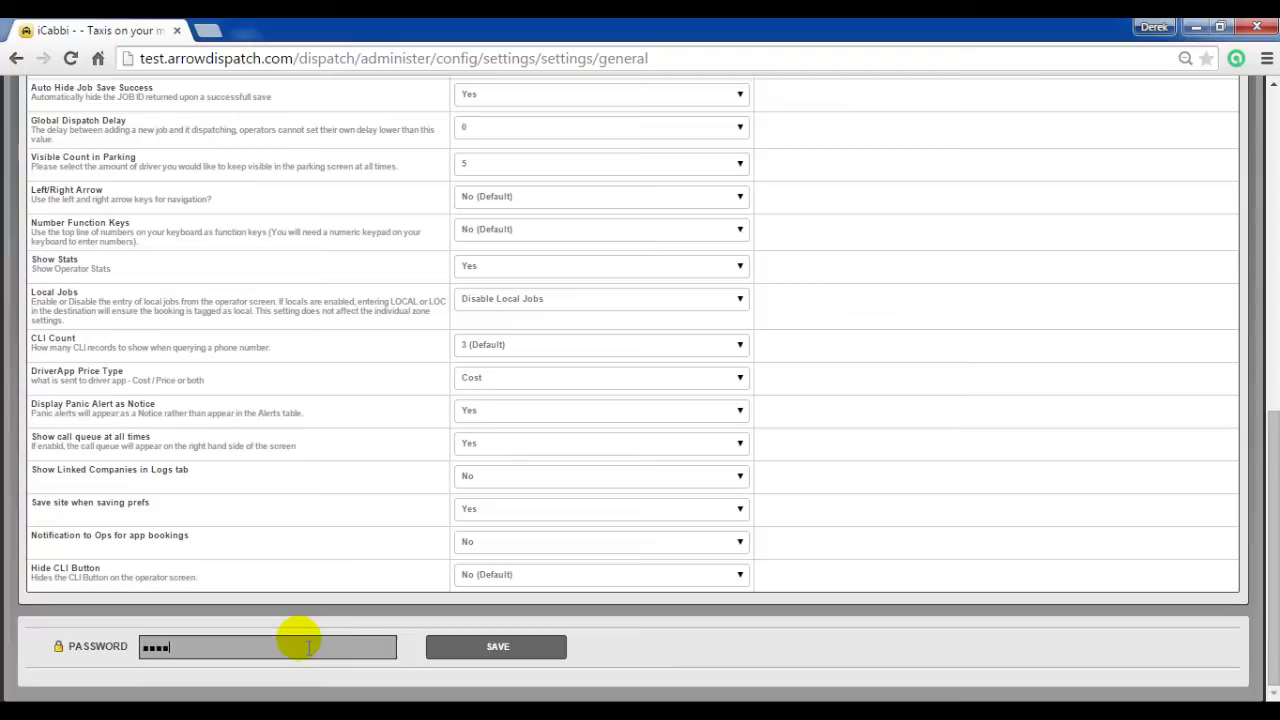
key("Return")
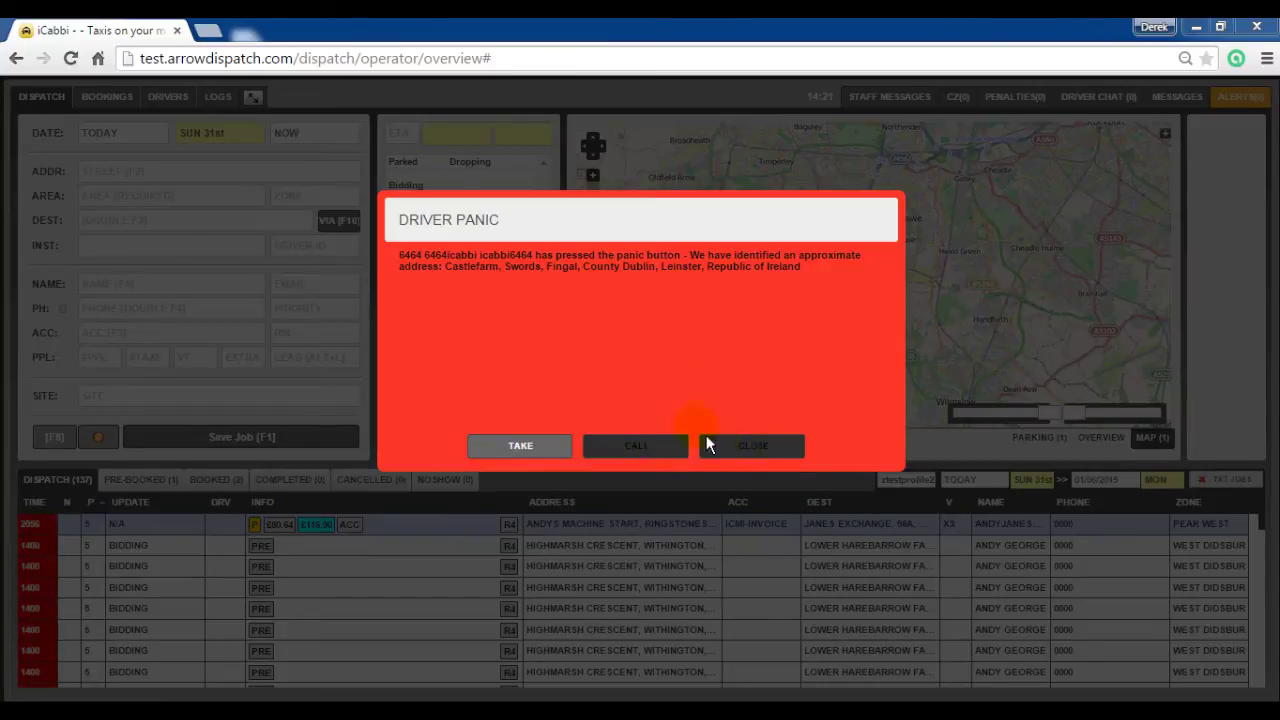
Step: Take the DRIVER PANIC alert, then close its dialog
left_click(547, 445)
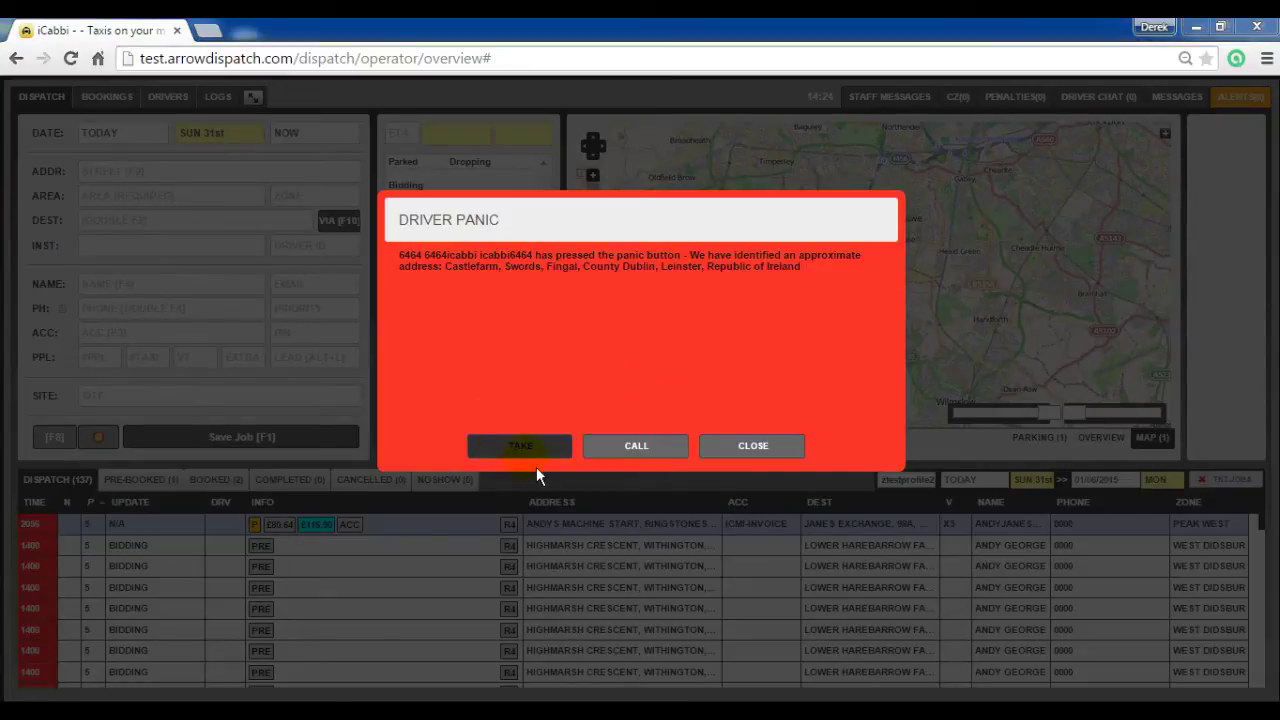
left_click(782, 454)
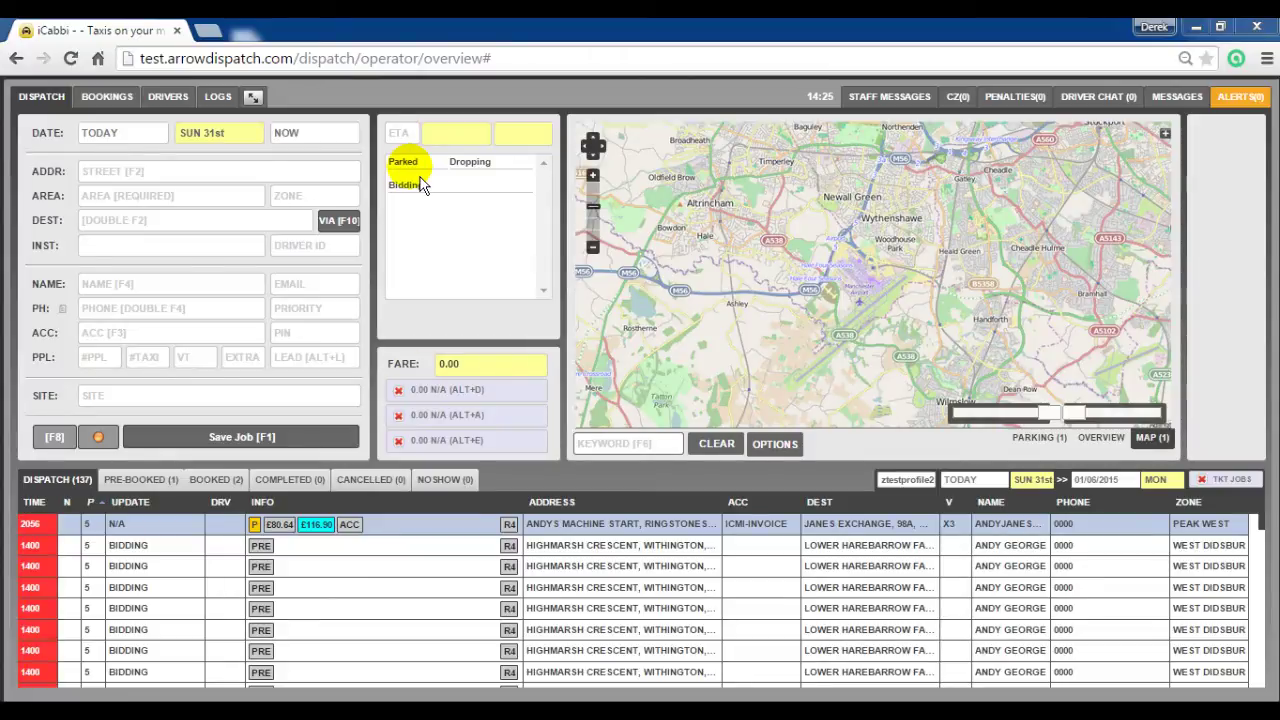
Step: Edit the zone and choose R6 Regular 6 Seater as its attribute group
left_click(252, 96)
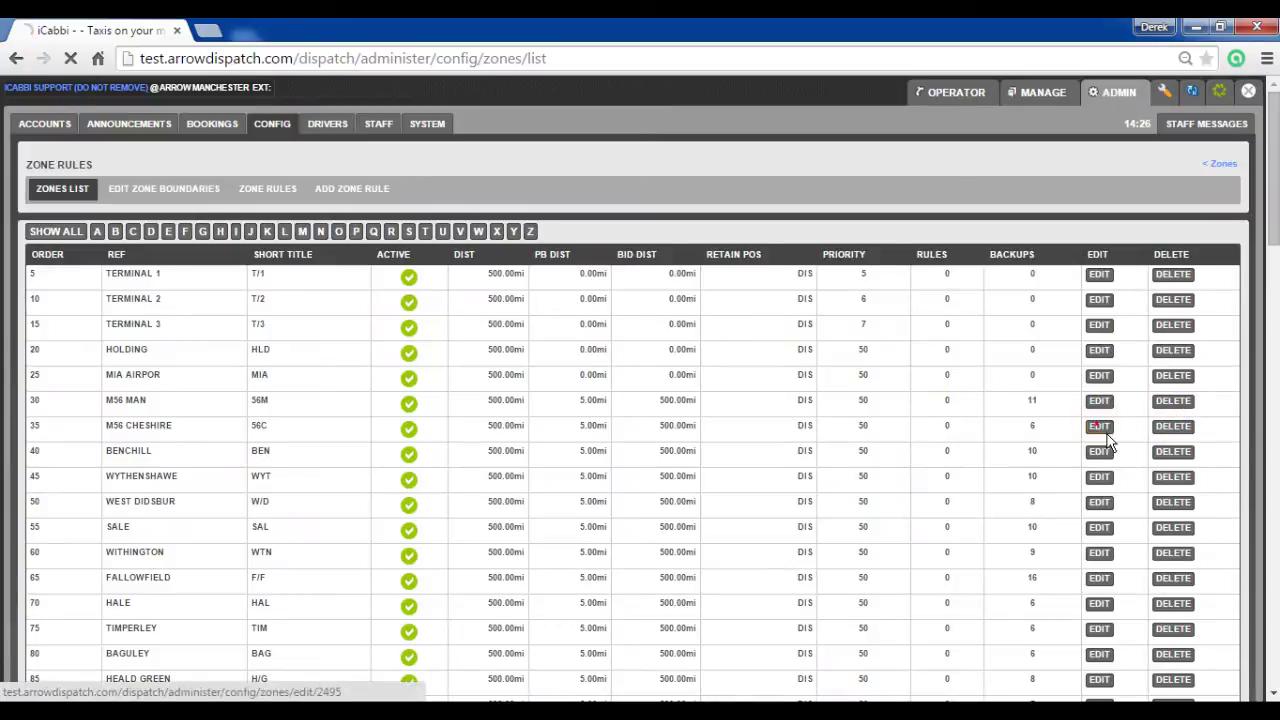
left_click(1104, 430)
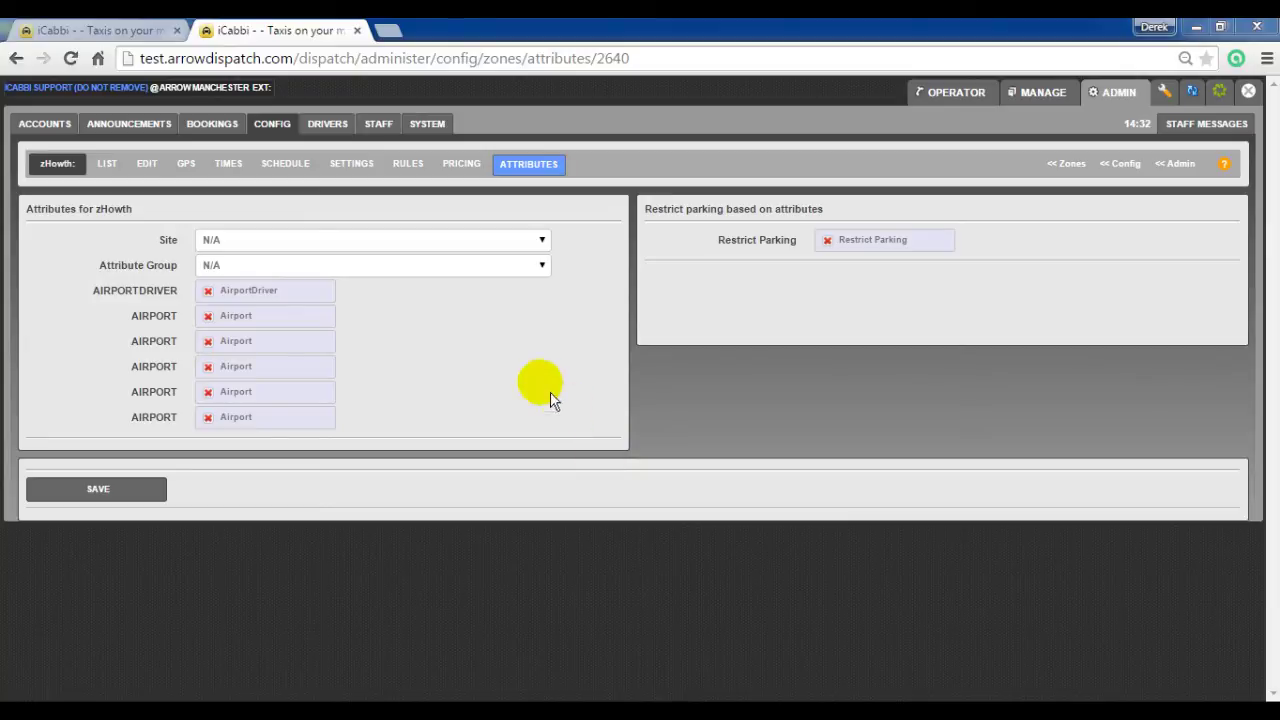
left_click(466, 267)
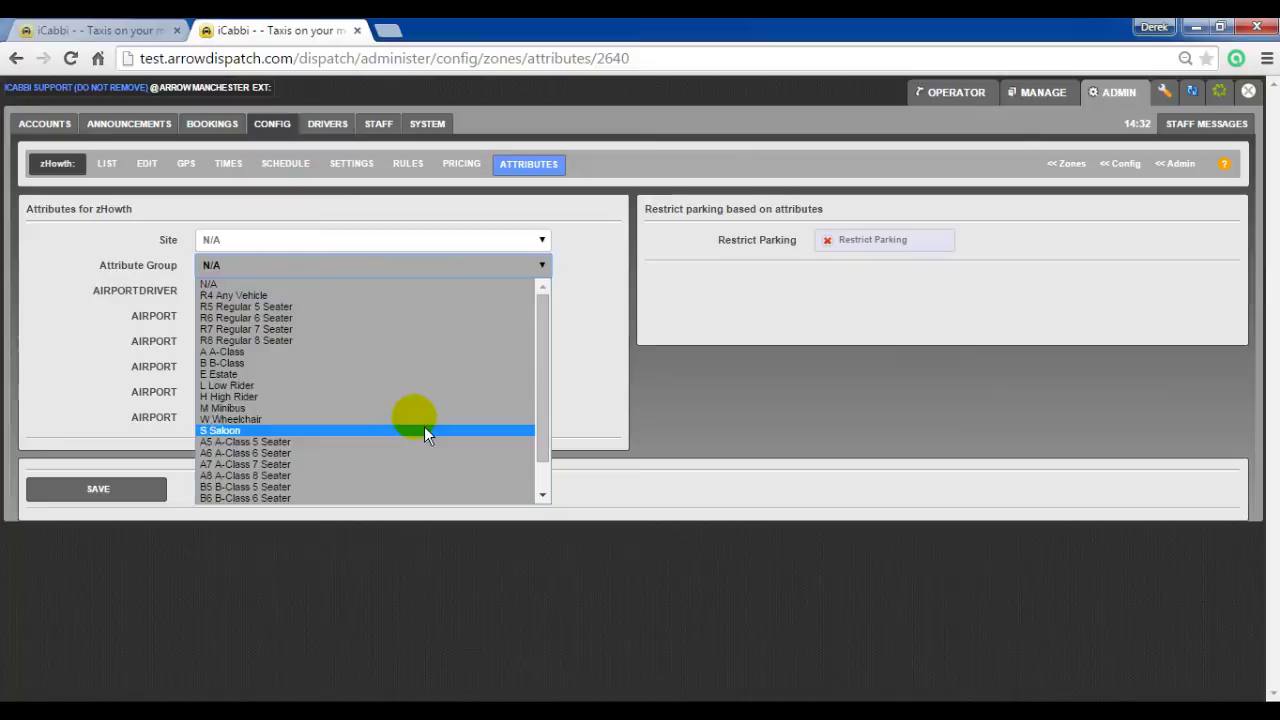
left_click(410, 317)
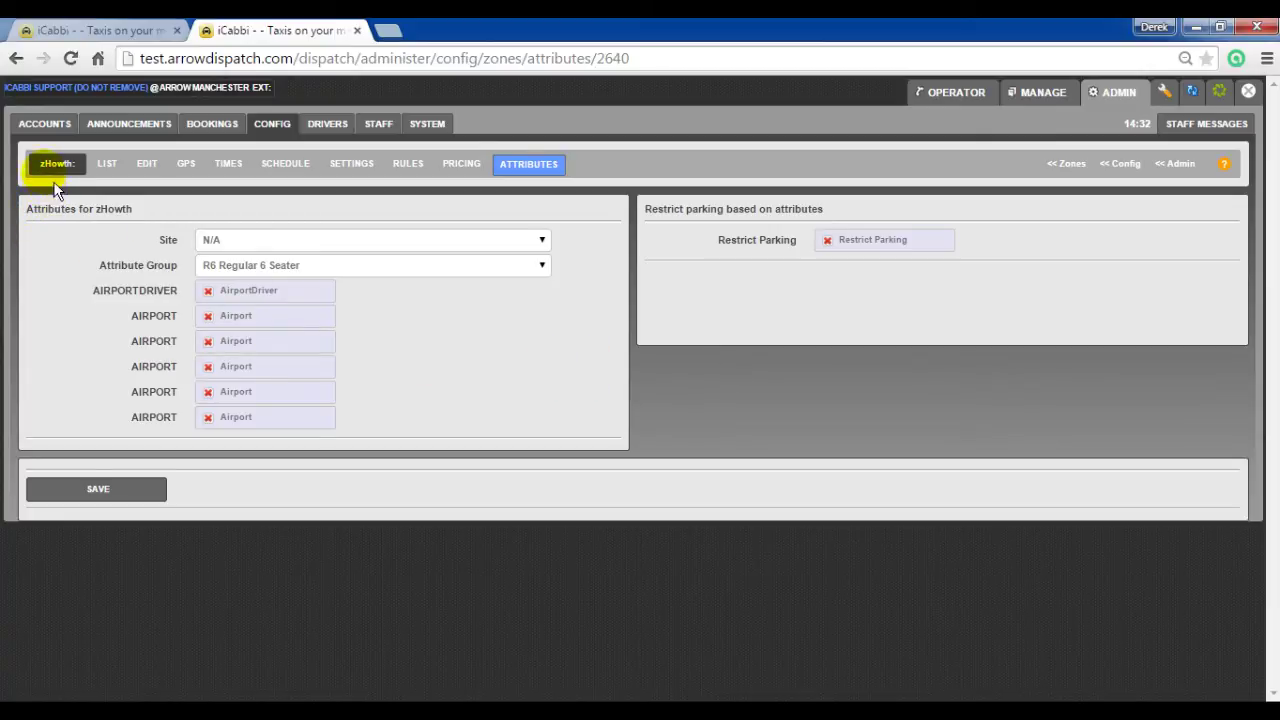
Step: Start a booking from 1 ZtestAddressB ABBEY requiring R6, then enable Restrict Parking for zHowth
left_click(96, 33)
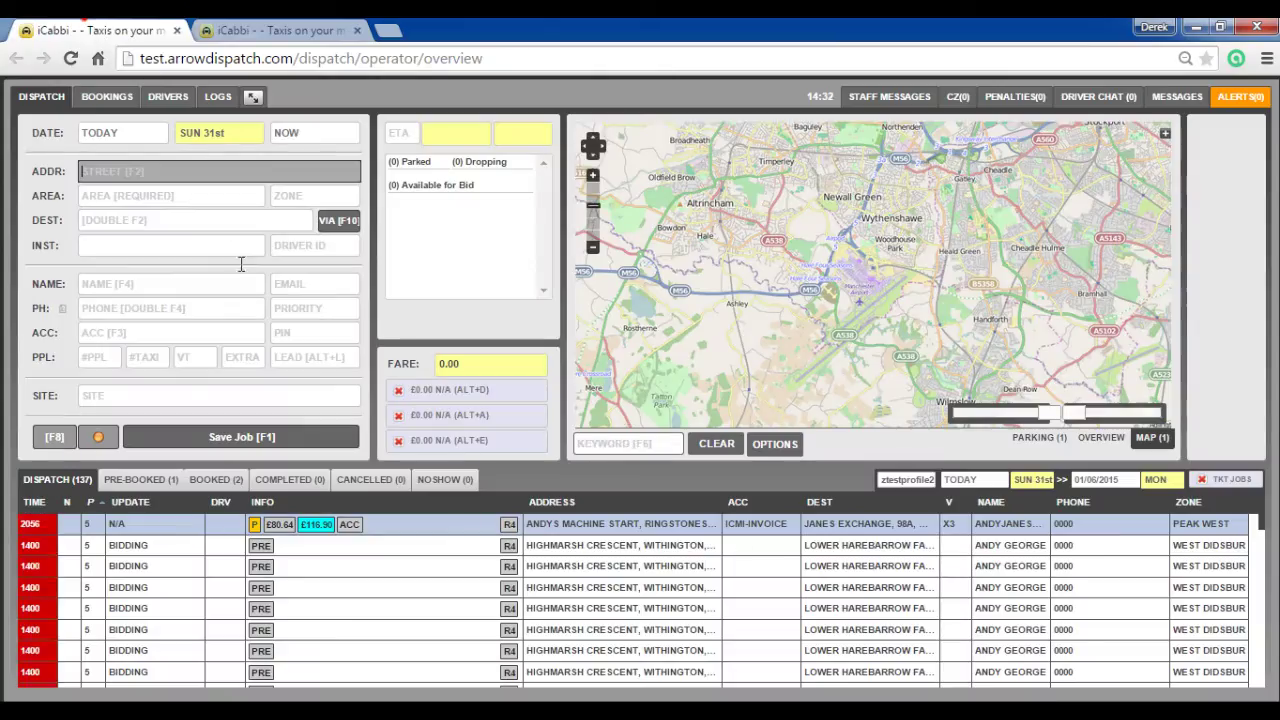
left_click(150, 167)
type("ztest")
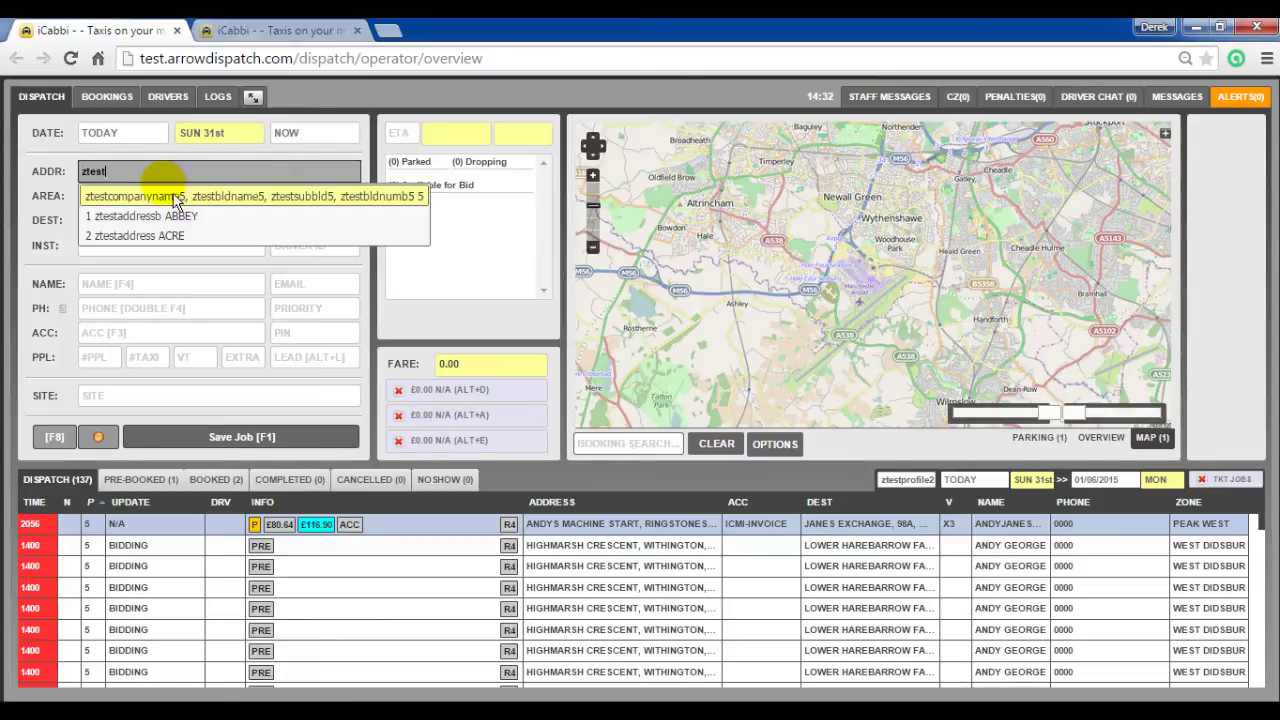
left_click(147, 209)
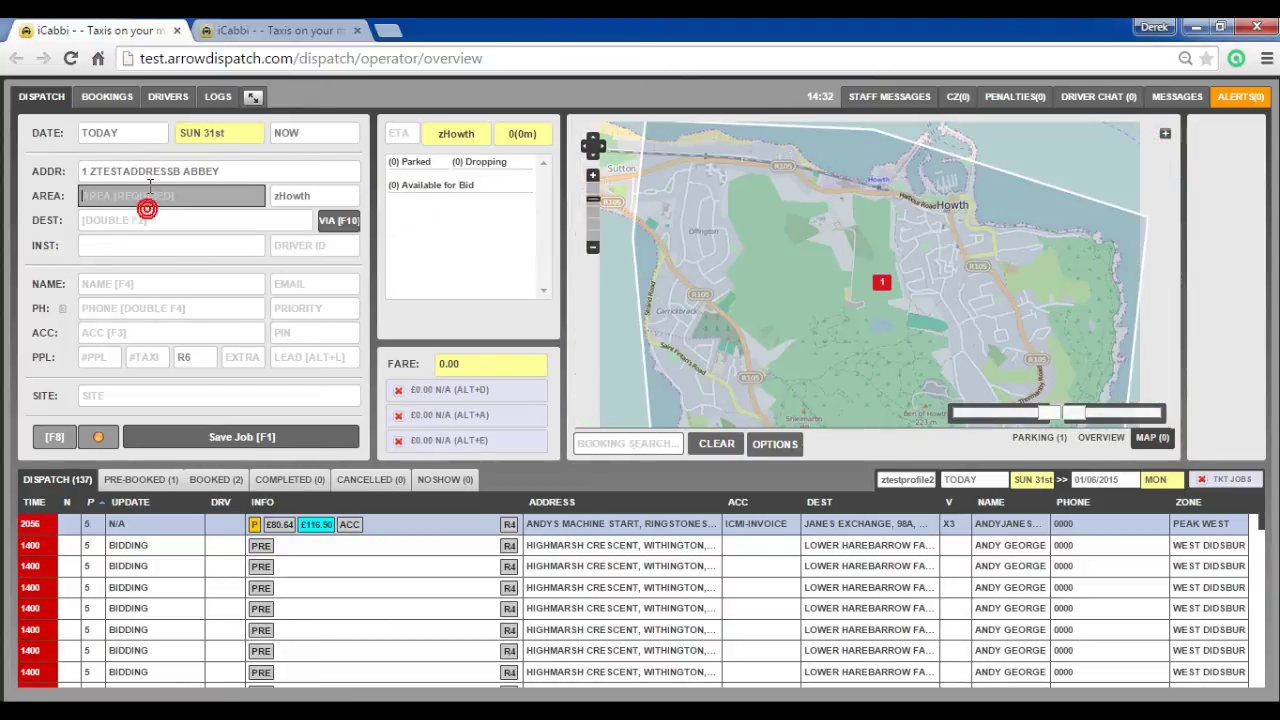
left_click(194, 359)
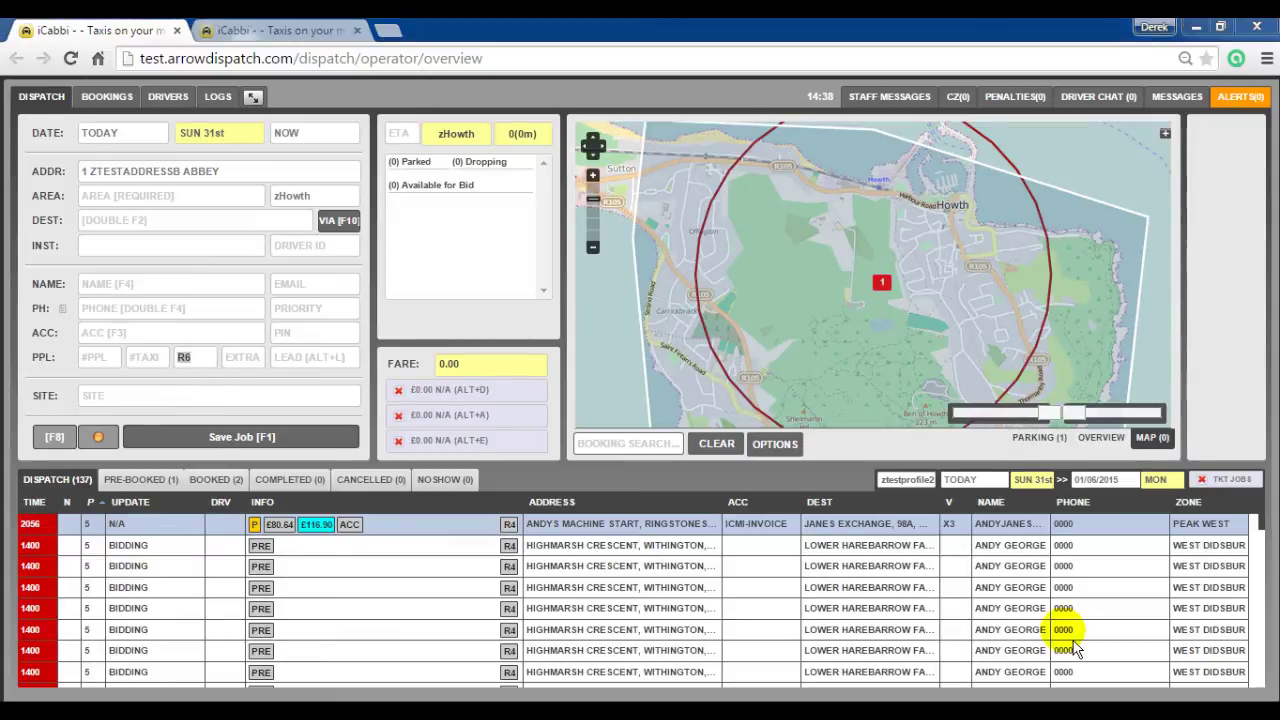
left_click(295, 36)
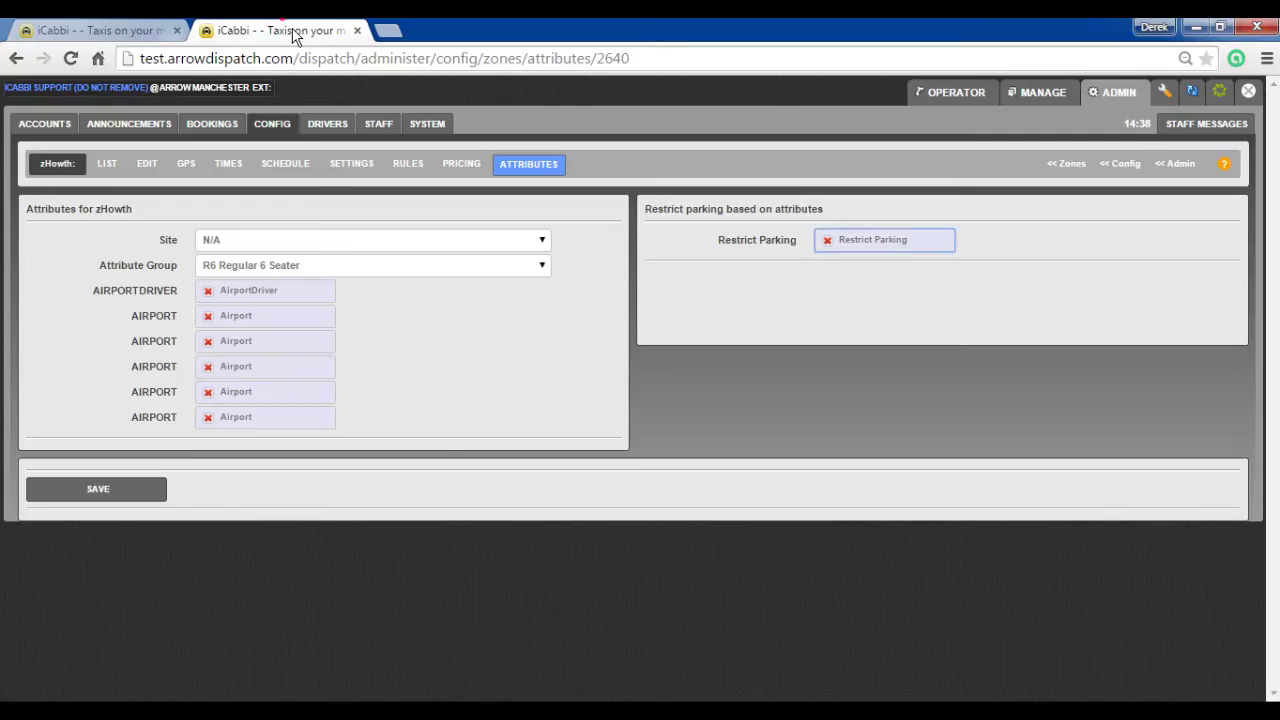
left_click(878, 245)
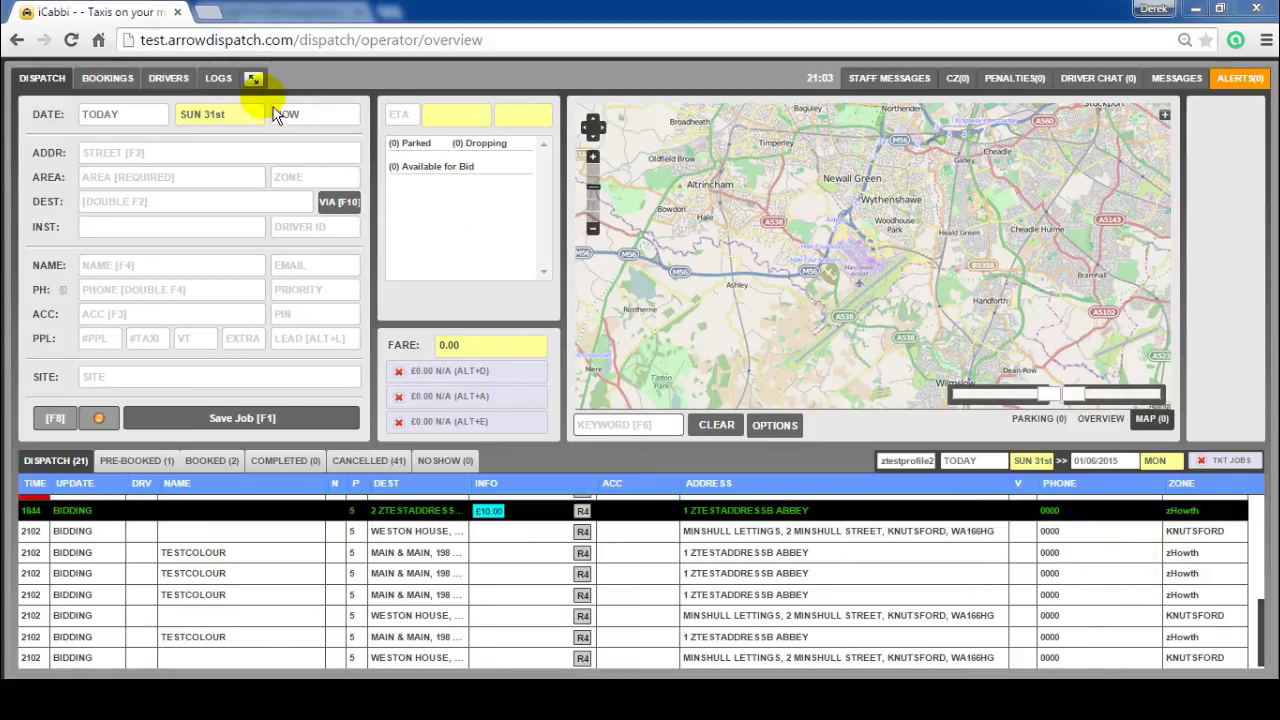
Step: Change the zHowth zone colour to Orange (Medium) and update the zone
left_click(255, 82)
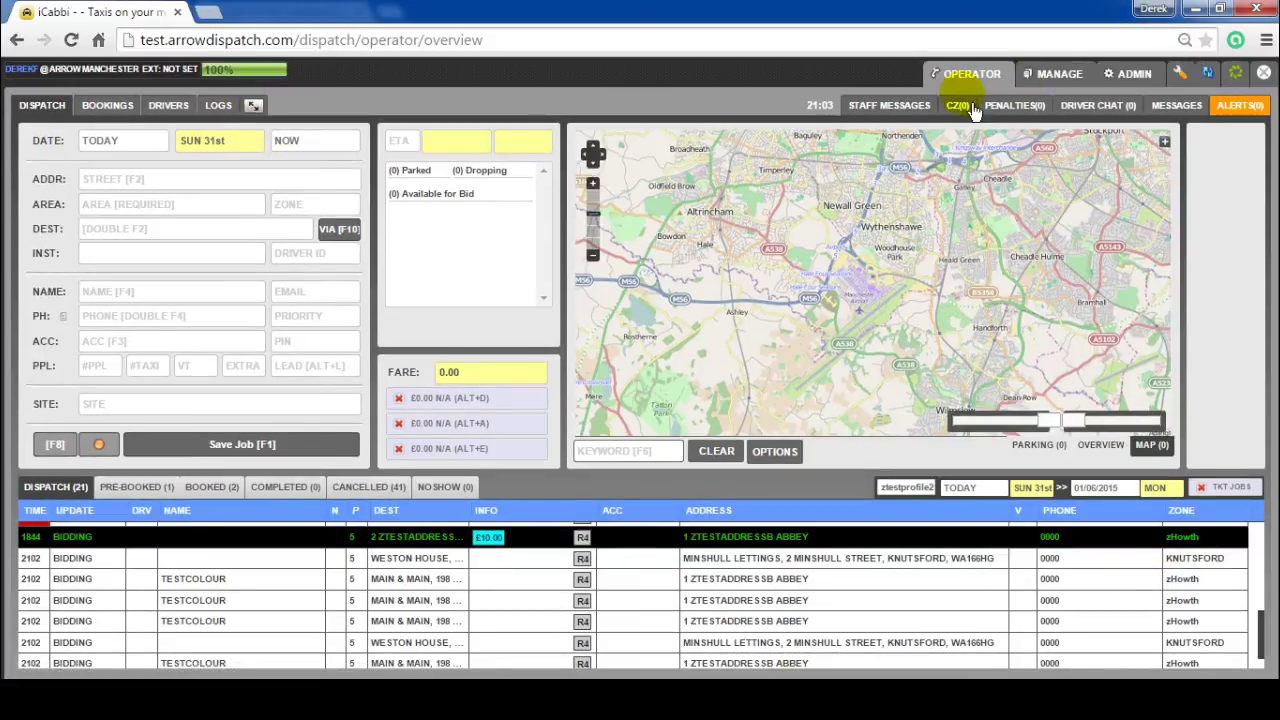
left_click(1130, 82)
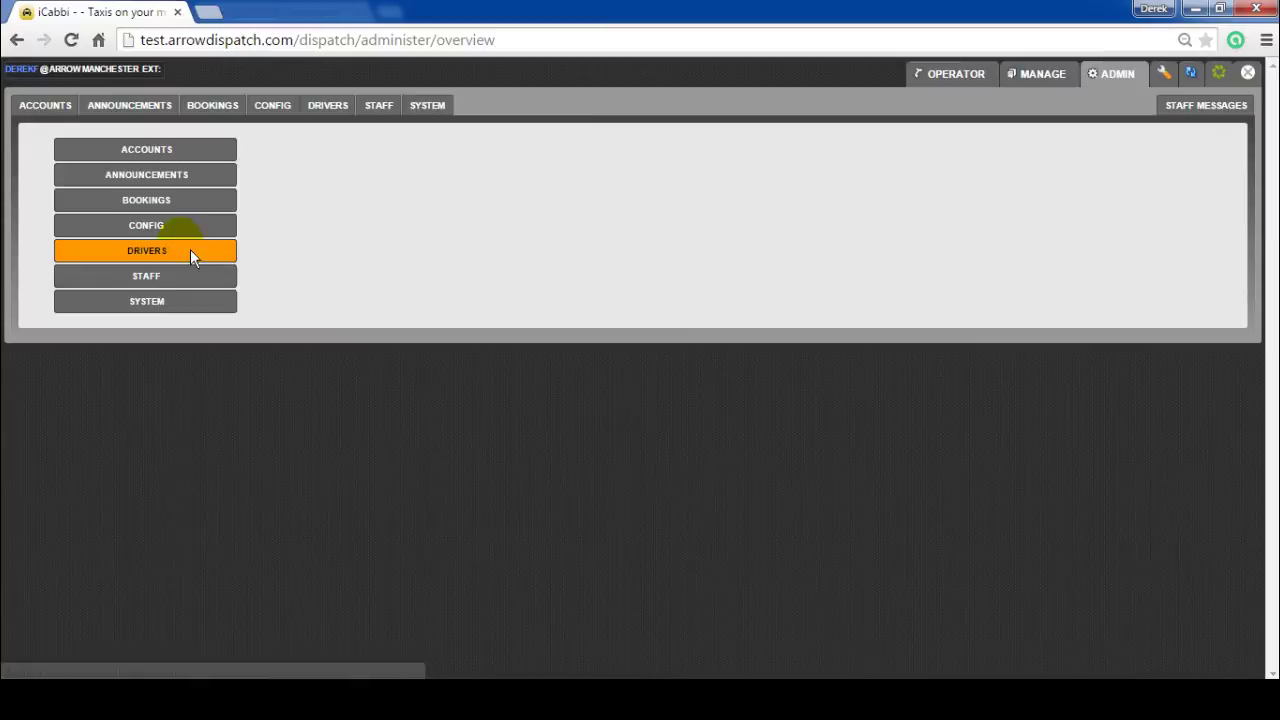
left_click(183, 226)
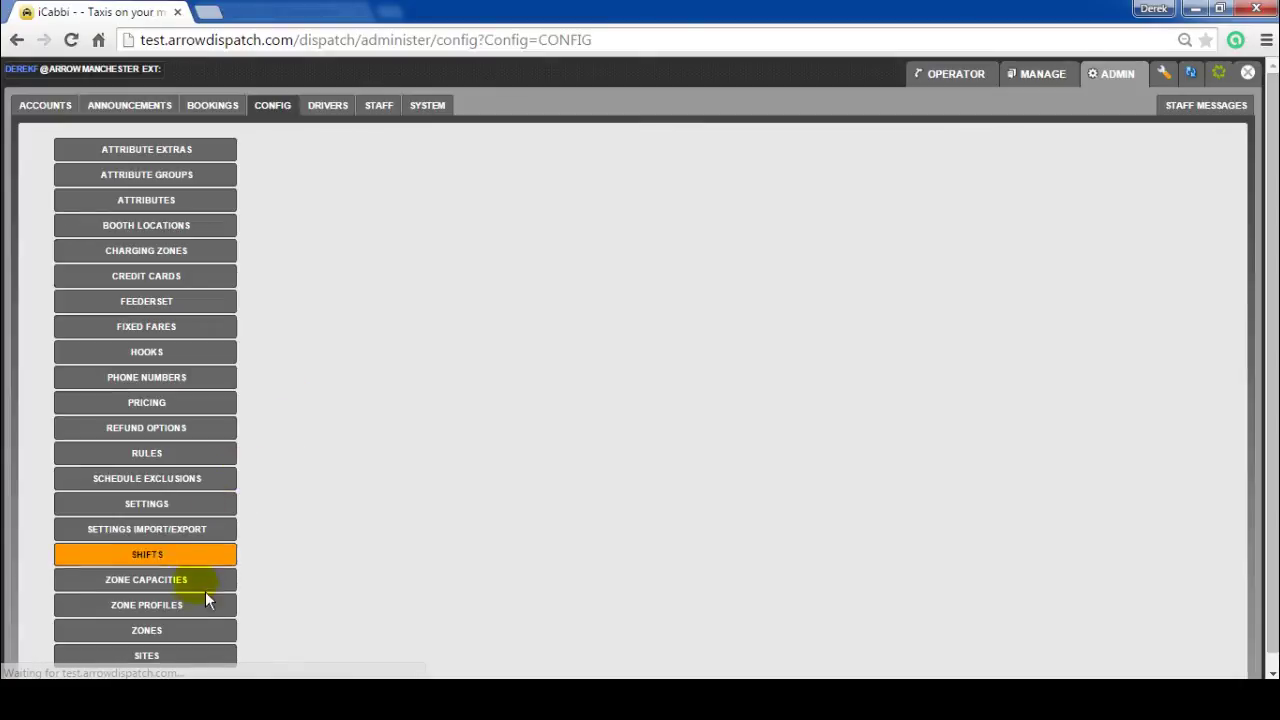
left_click(183, 633)
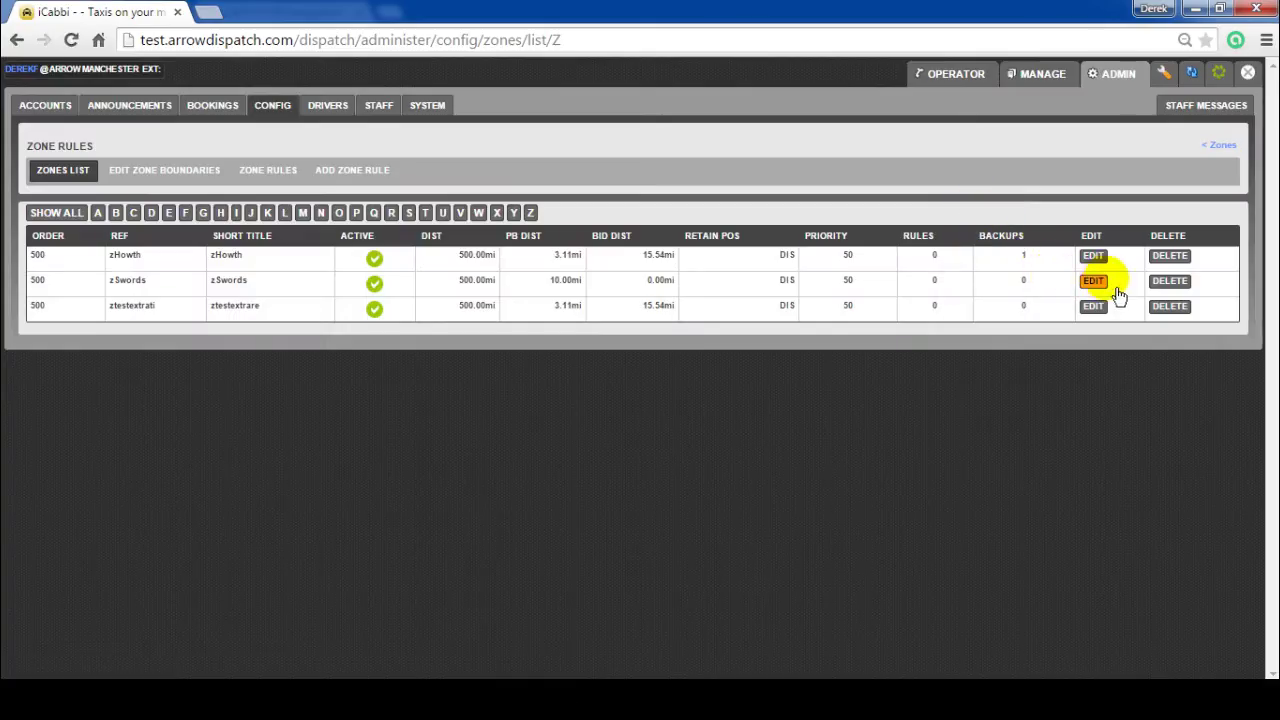
left_click(1093, 257)
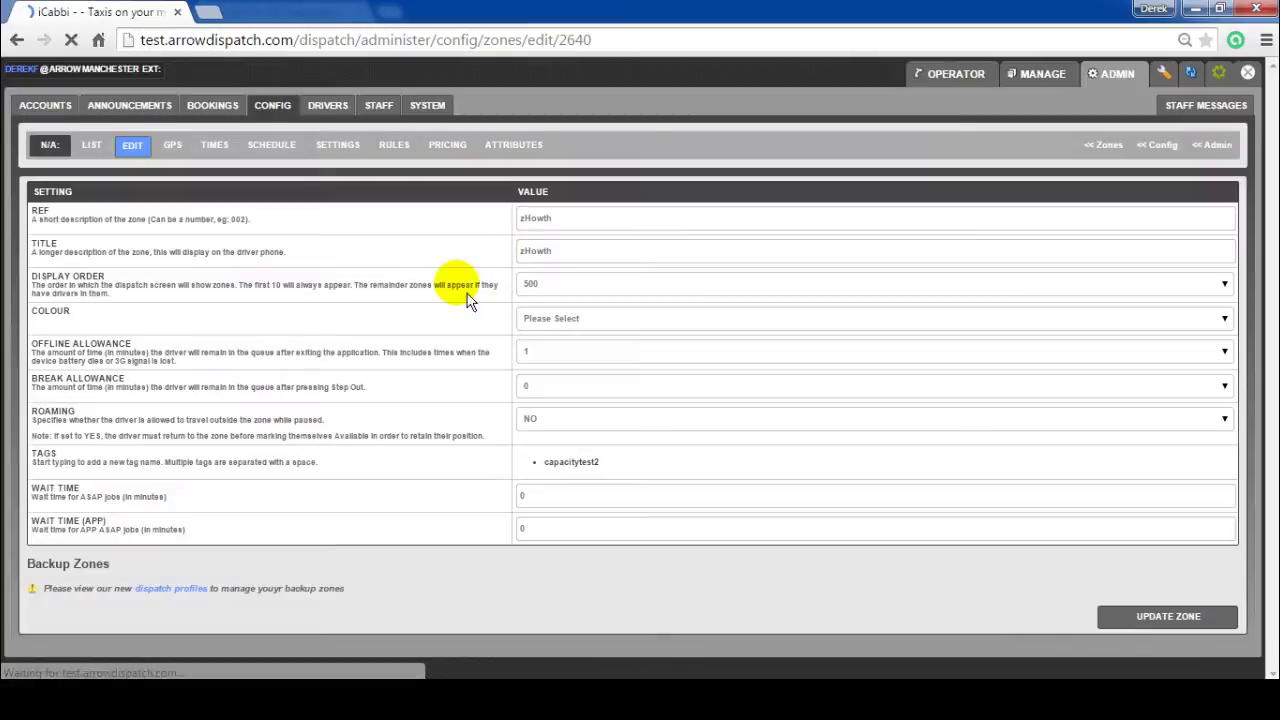
left_click(590, 320)
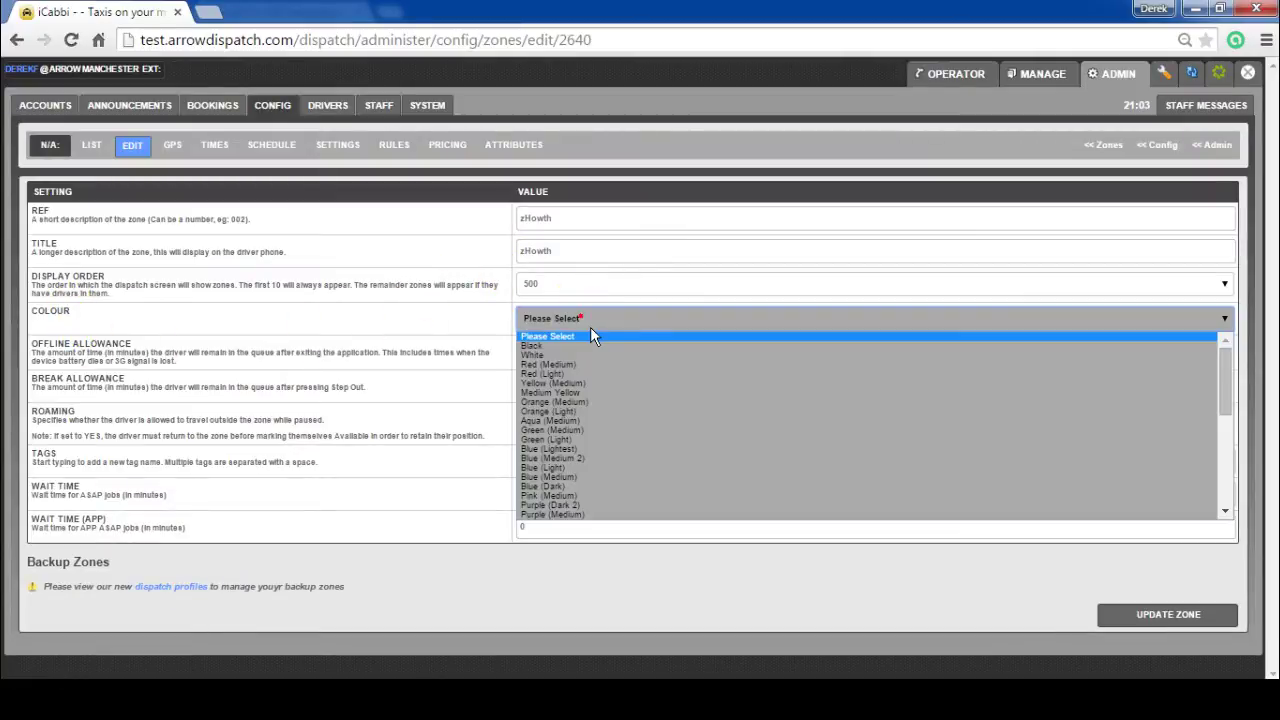
left_click(583, 406)
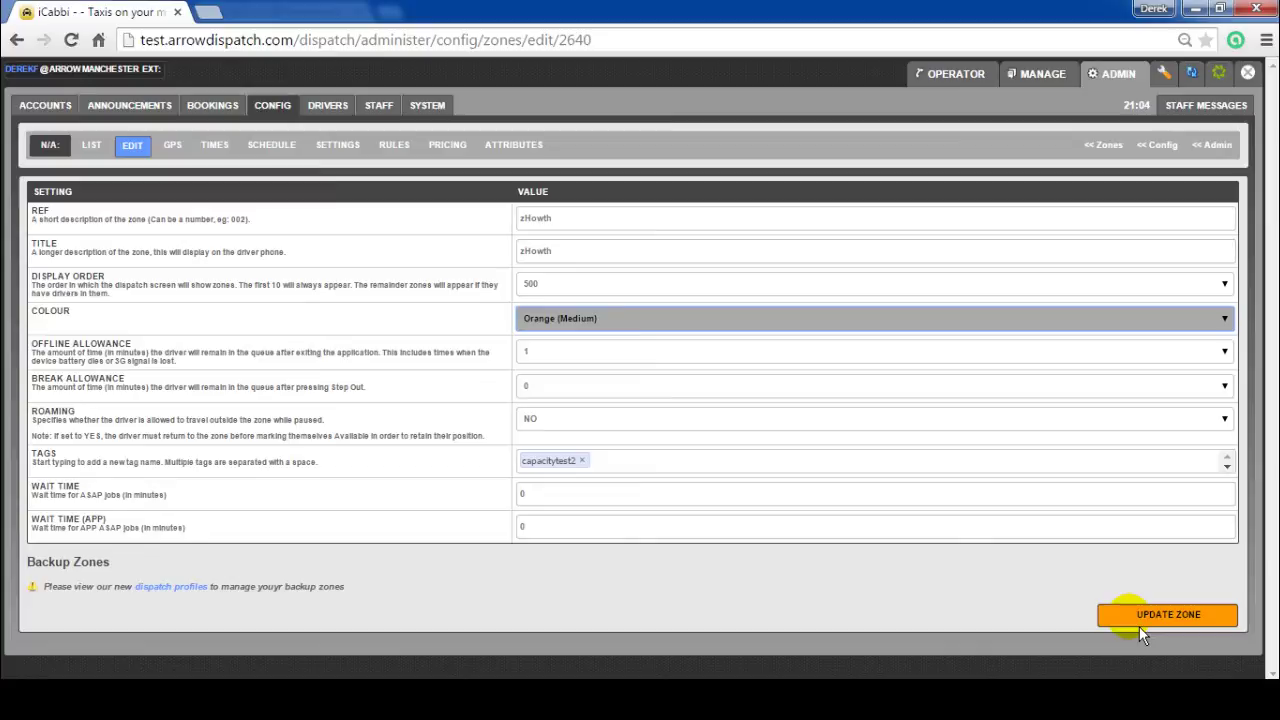
left_click(1139, 620)
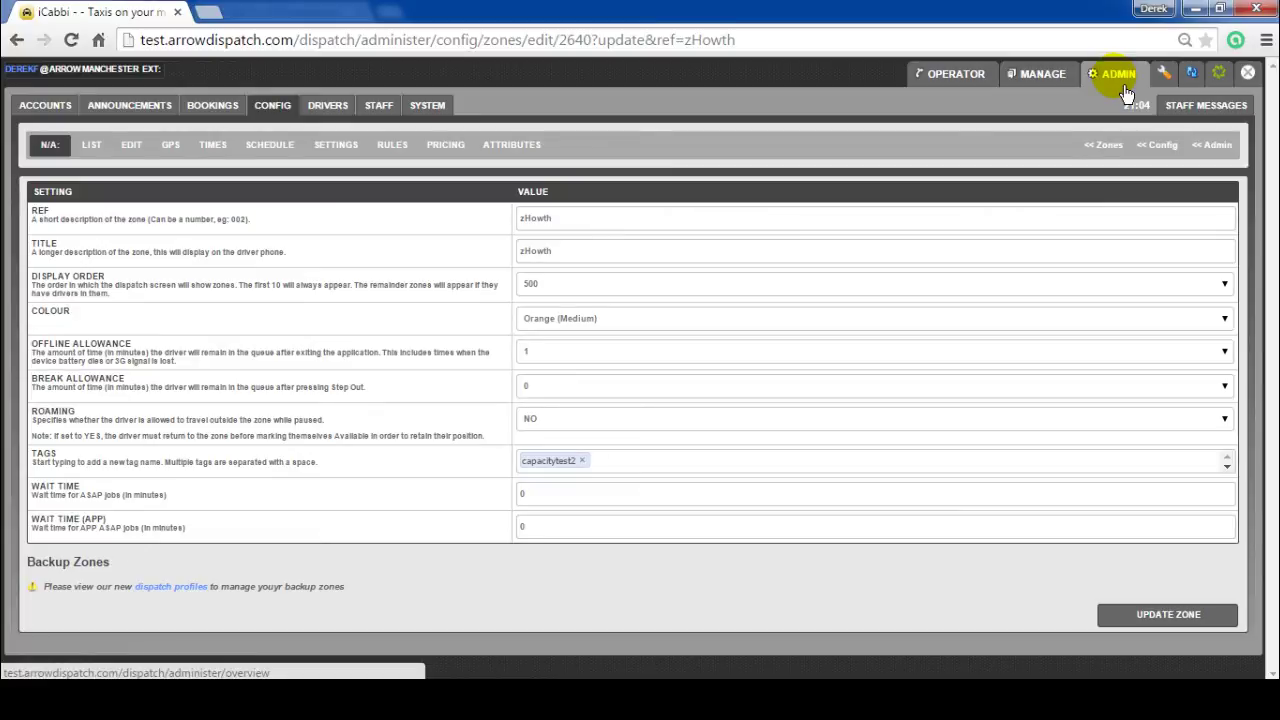
Step: In the General settings, select Yes for Group Zones by Colour
left_click(1126, 90)
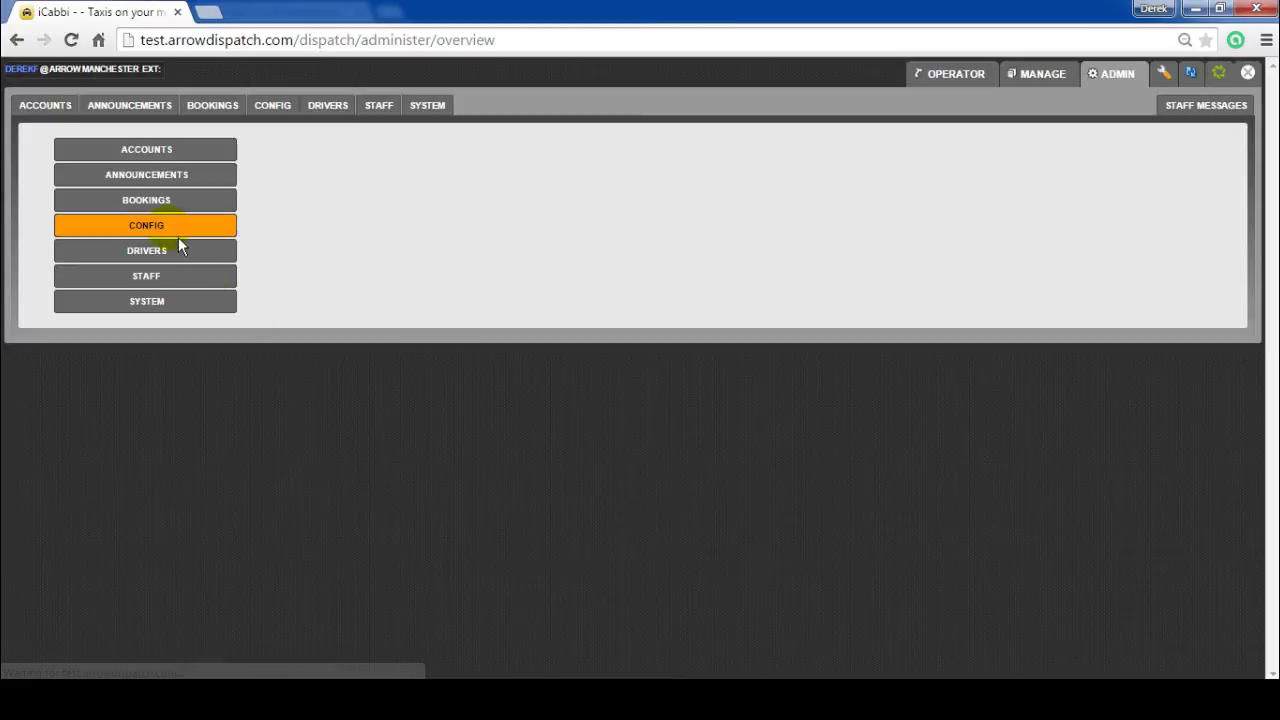
left_click(178, 234)
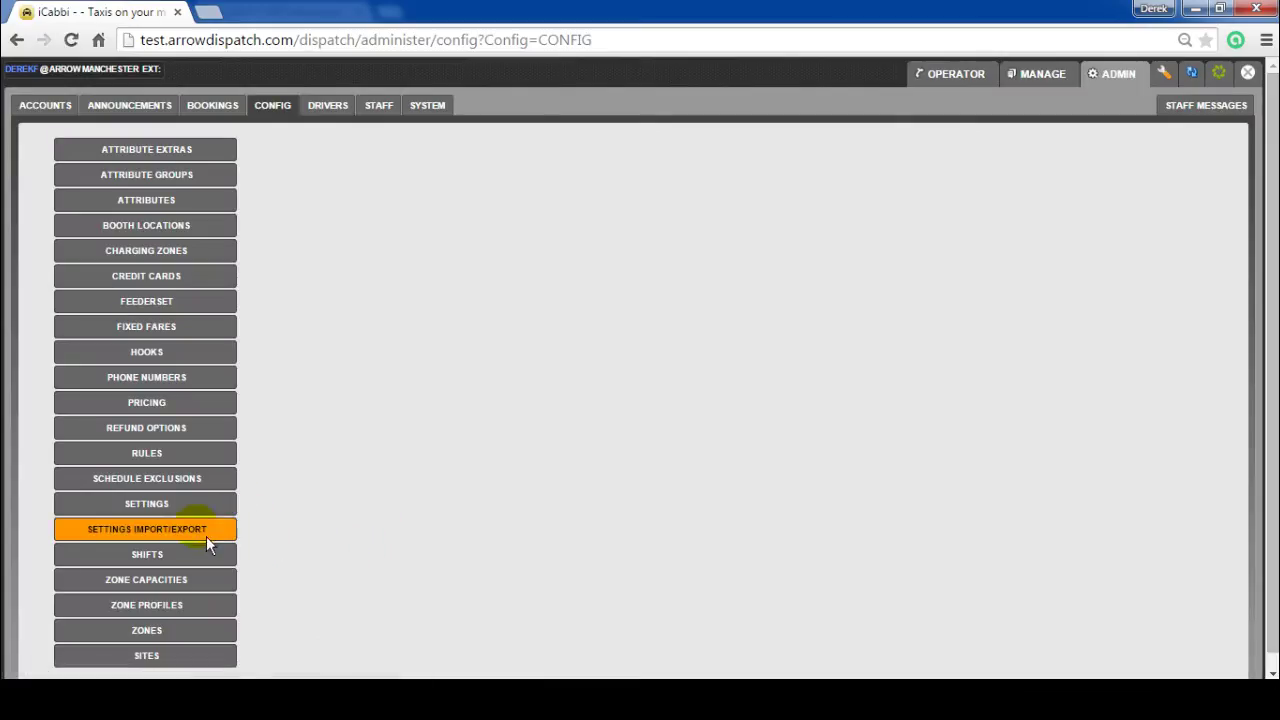
left_click(180, 503)
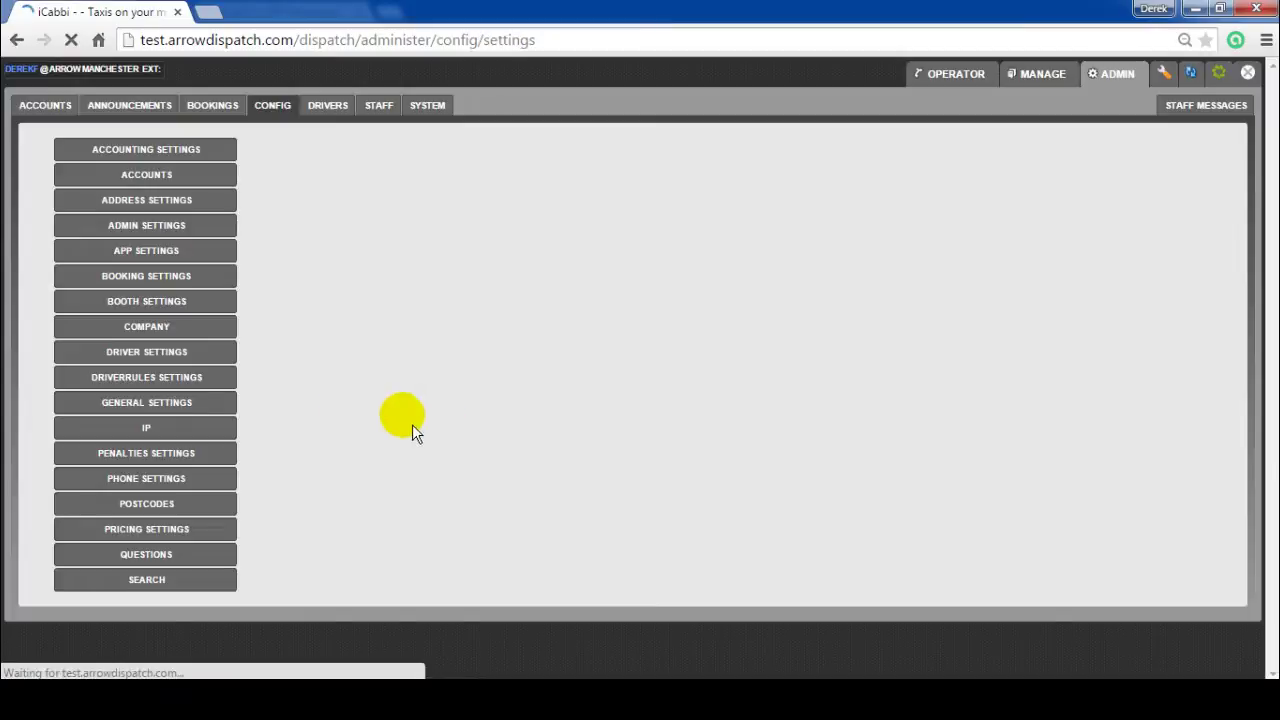
left_click(186, 402)
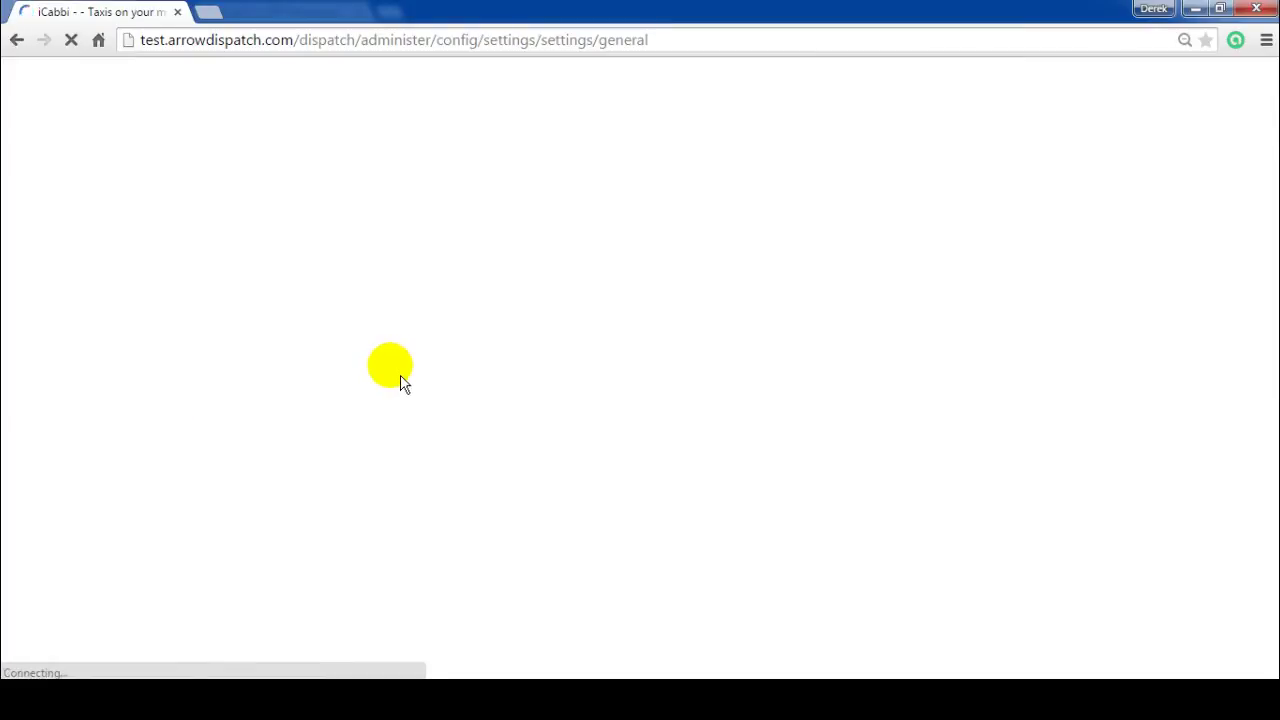
scroll(280, 550, "down", 1)
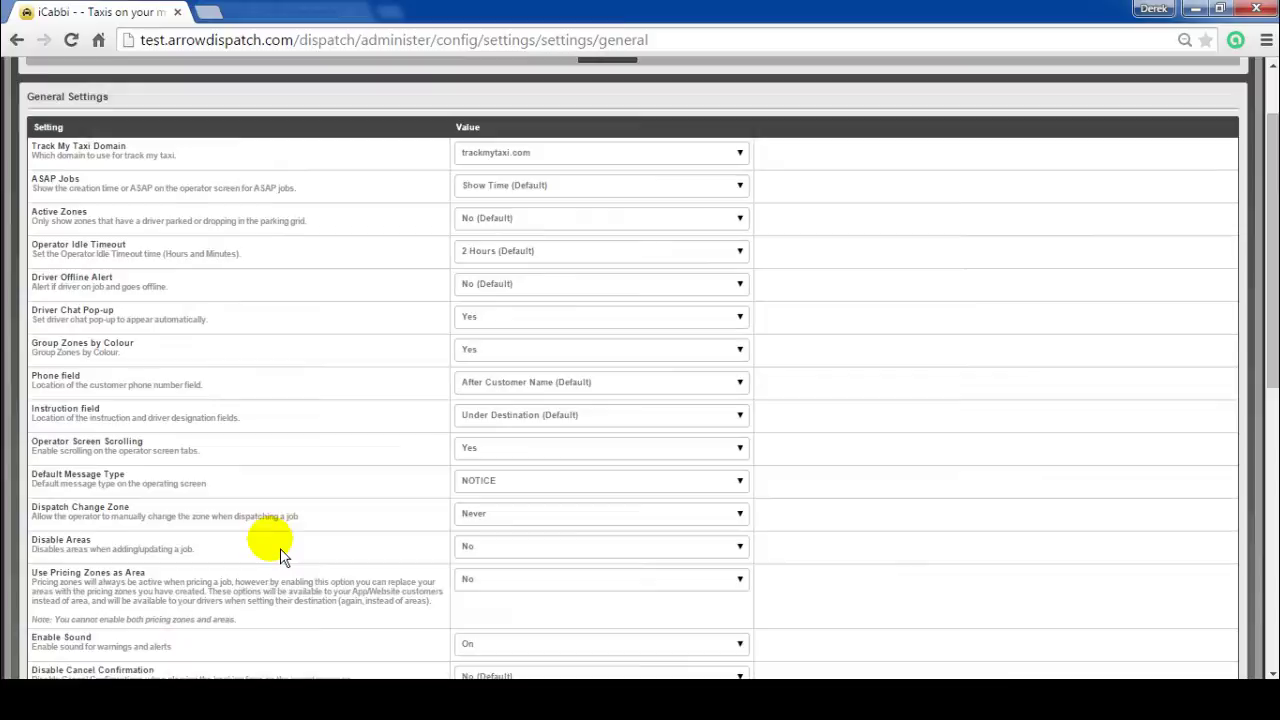
scroll(280, 548, "down", 1)
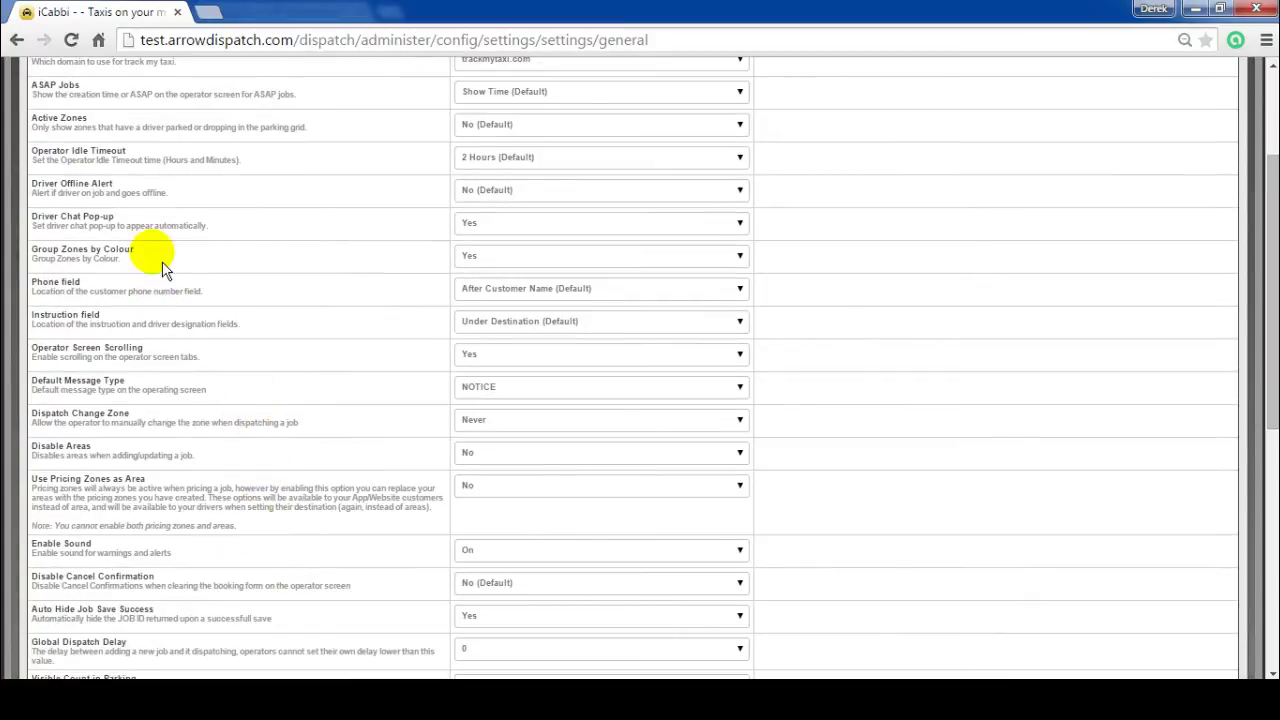
left_click(490, 260)
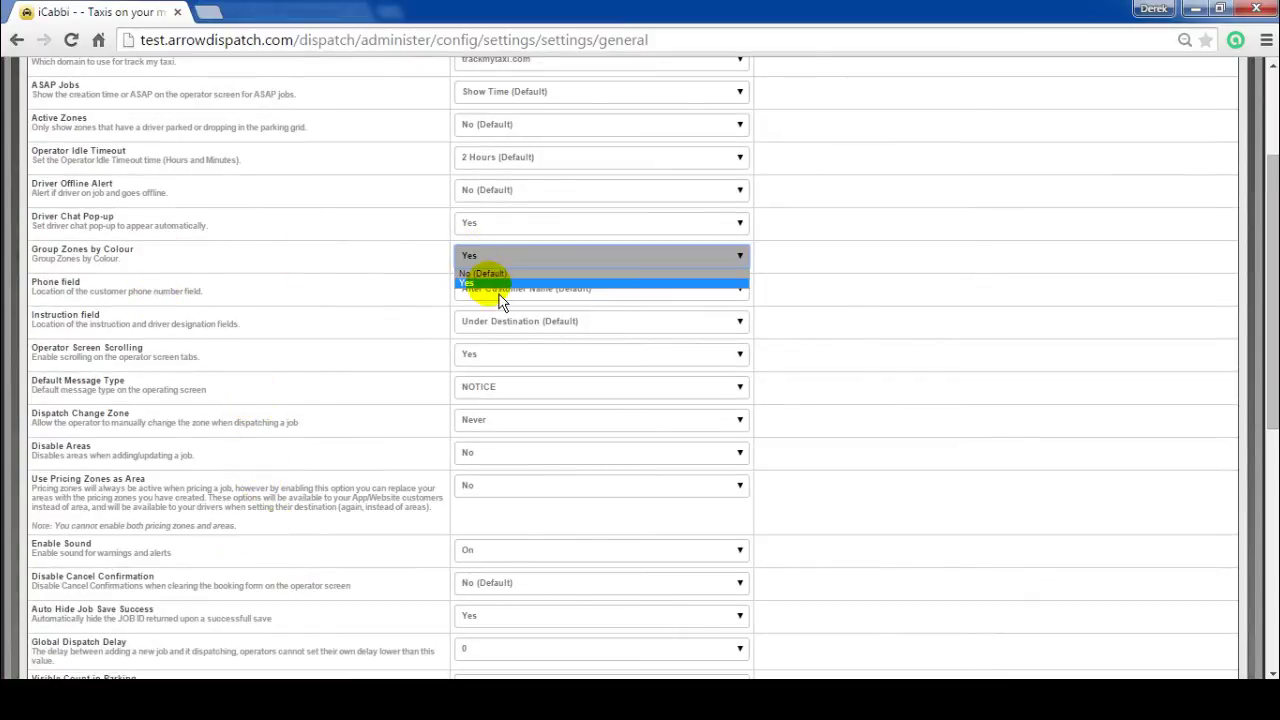
left_click(498, 285)
left_click(855, 274)
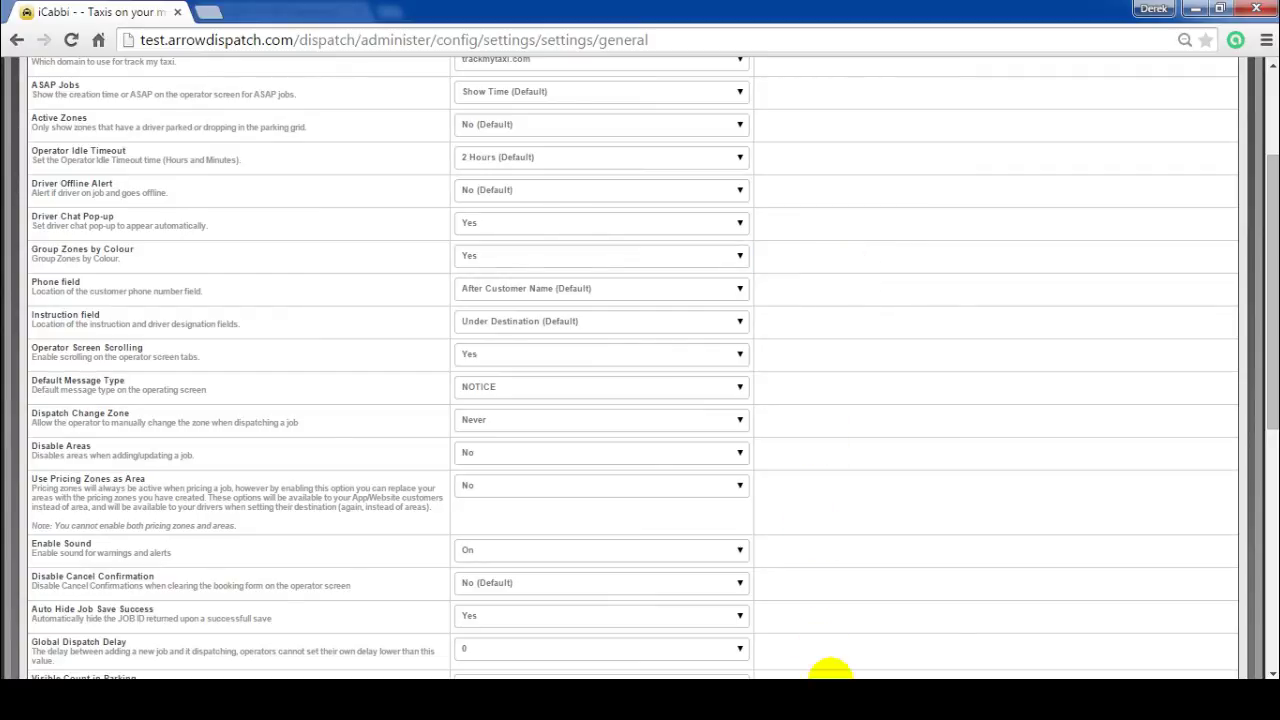
left_click(832, 676)
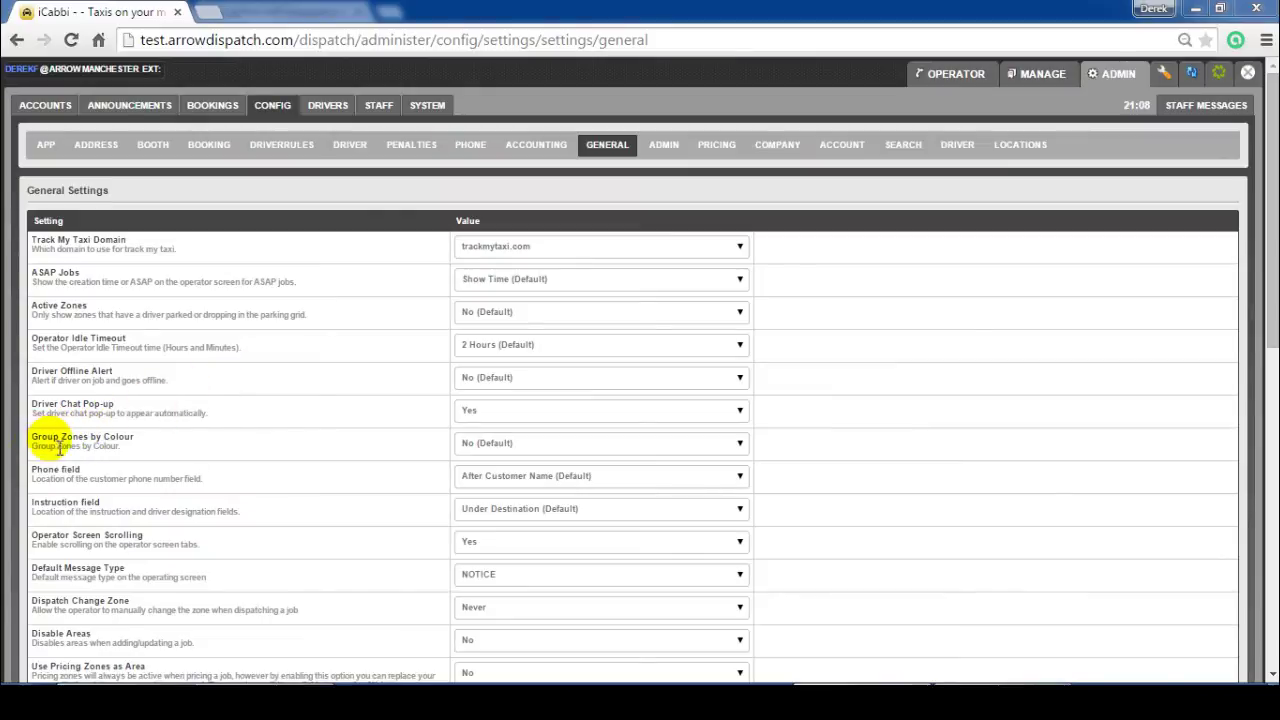
Step: Set Group Zones by Colour to Yes, enter the settings password and save
left_click(546, 461)
left_click(520, 473)
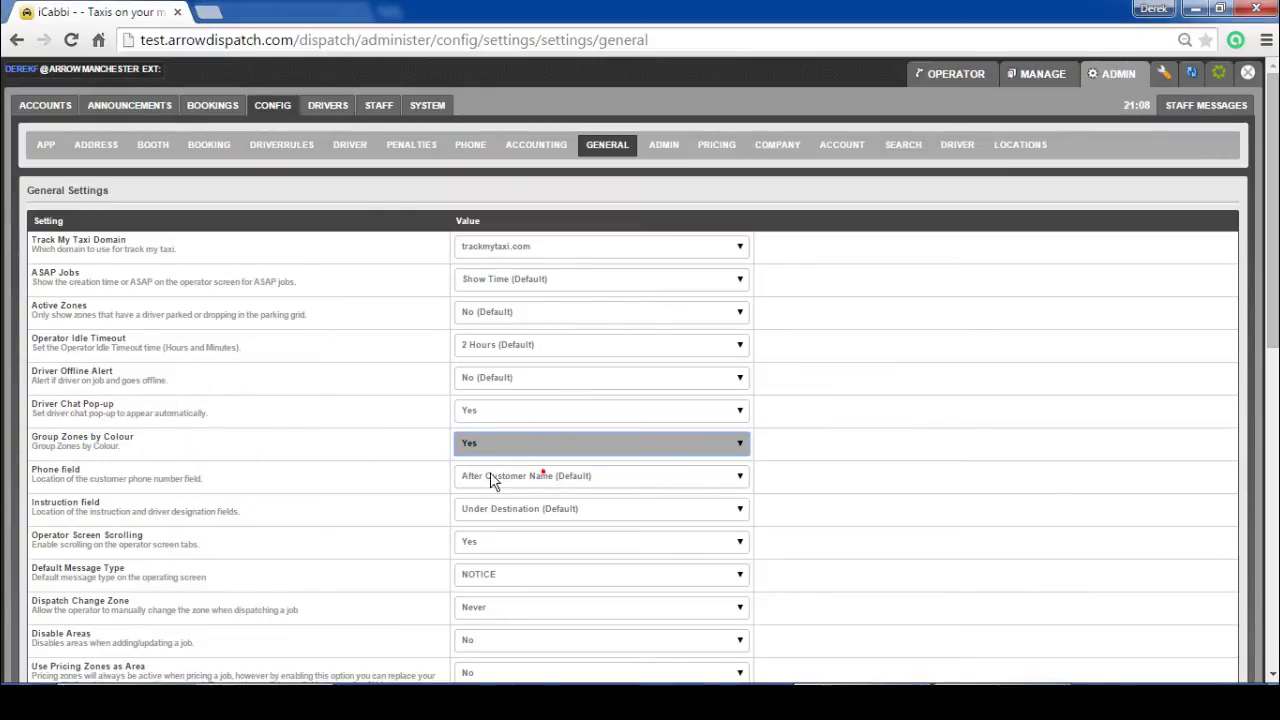
scroll(470, 465, "down", 6)
scroll(438, 452, "down", 3)
left_click(346, 630)
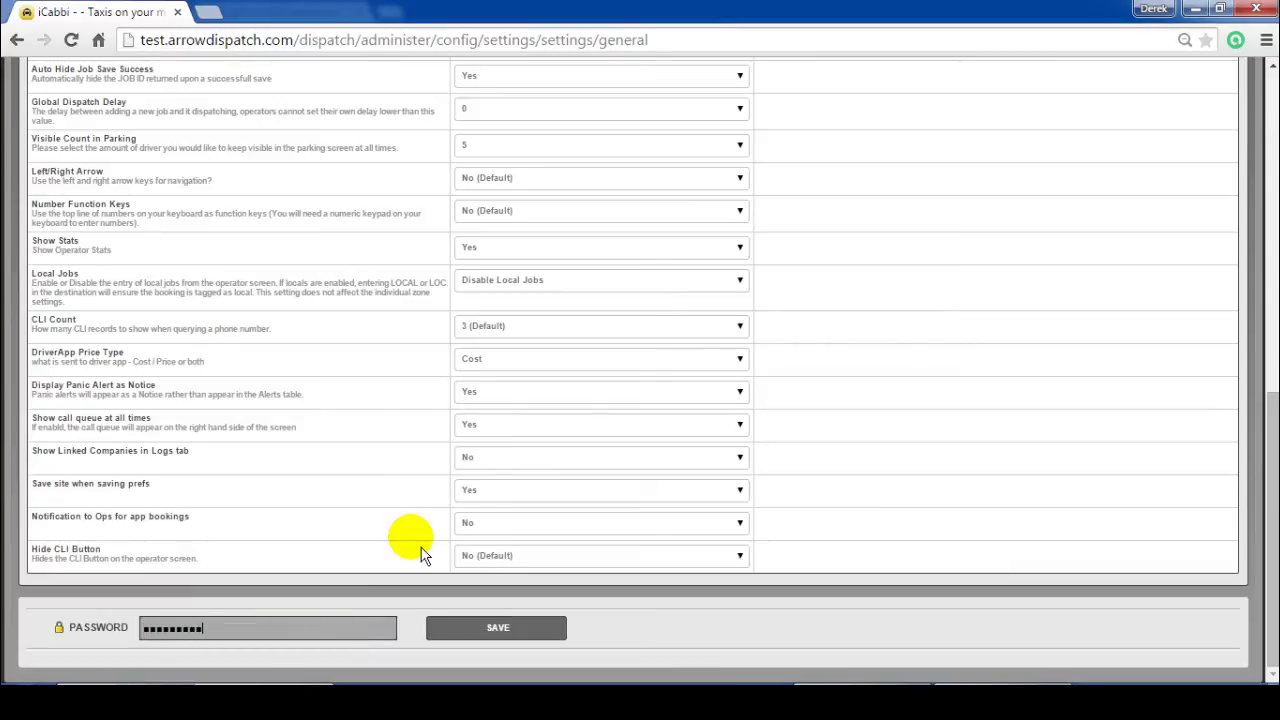
left_click(492, 630)
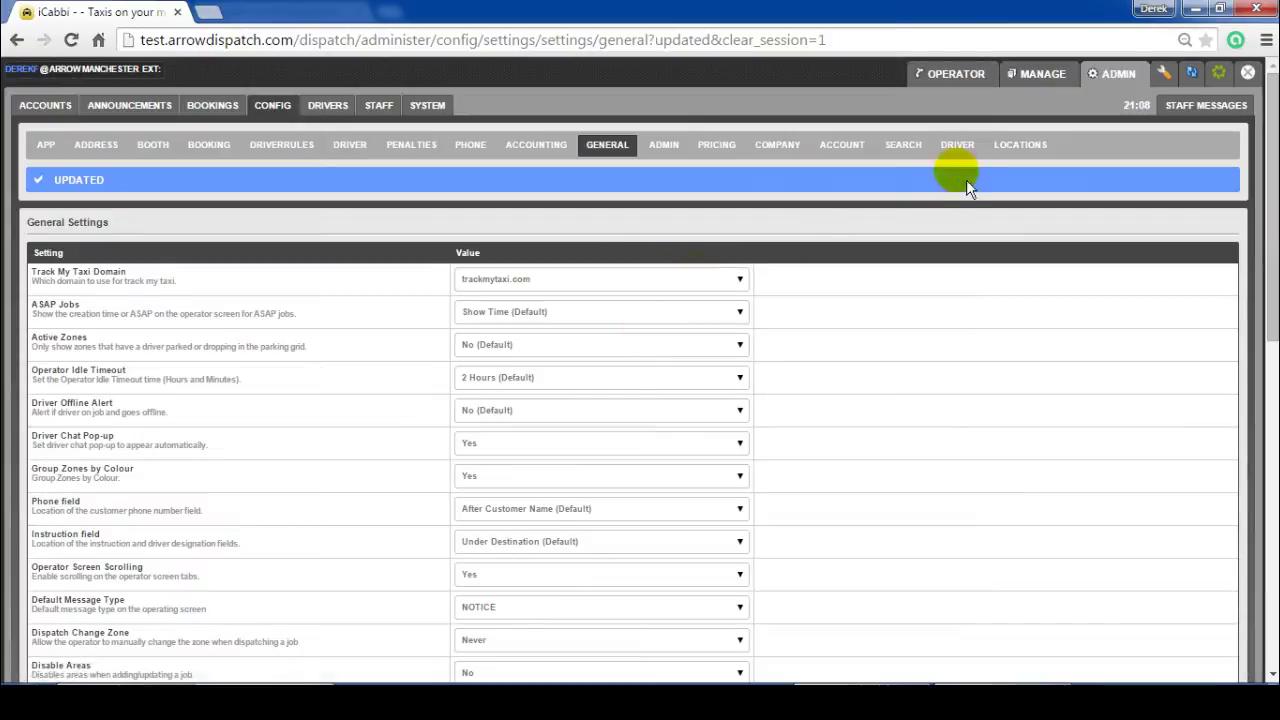
Step: Open the OPERATOR board and scroll through its 21 dispatch jobs
left_click(969, 85)
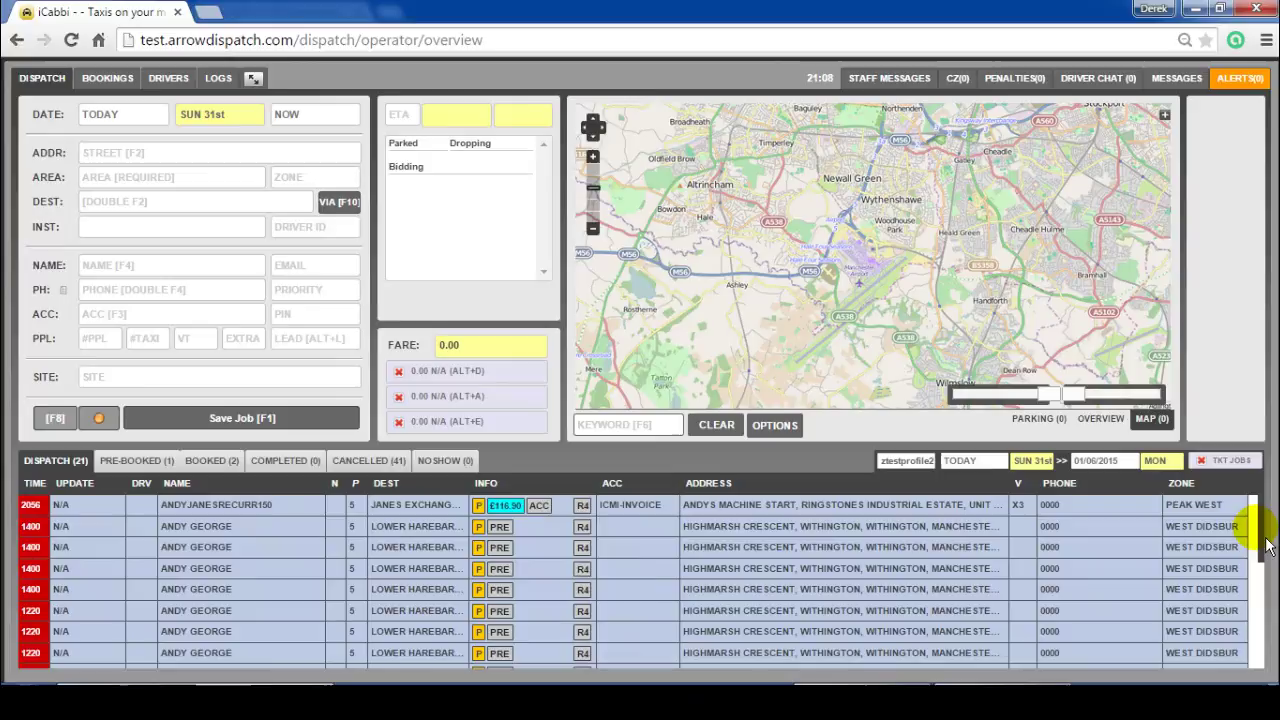
left_click_drag(1272, 545, 1271, 634)
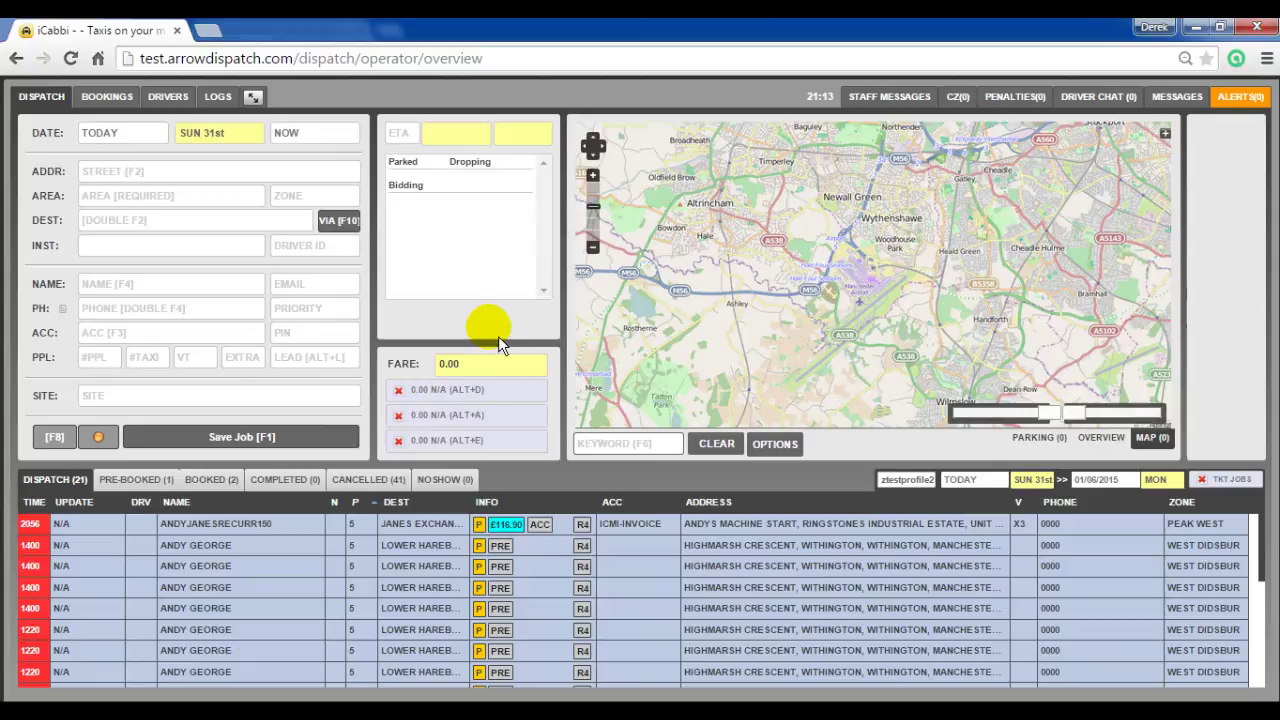
left_click(253, 96)
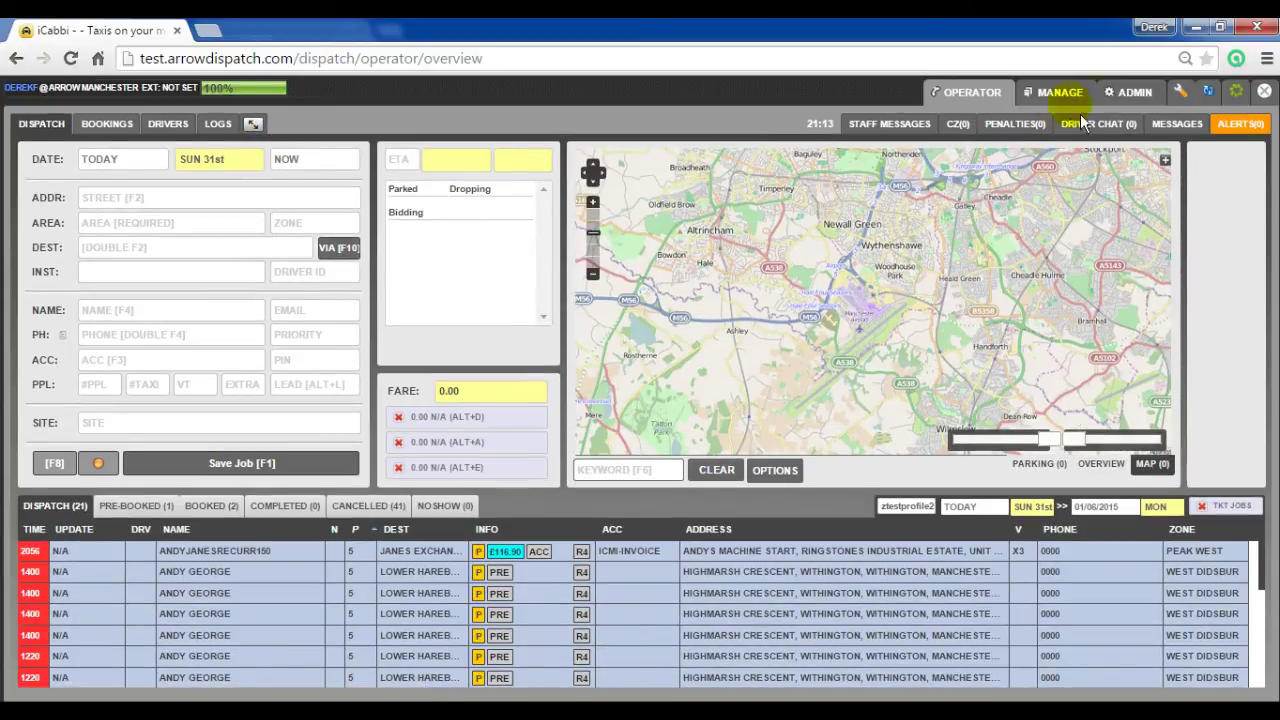
left_click(1117, 92)
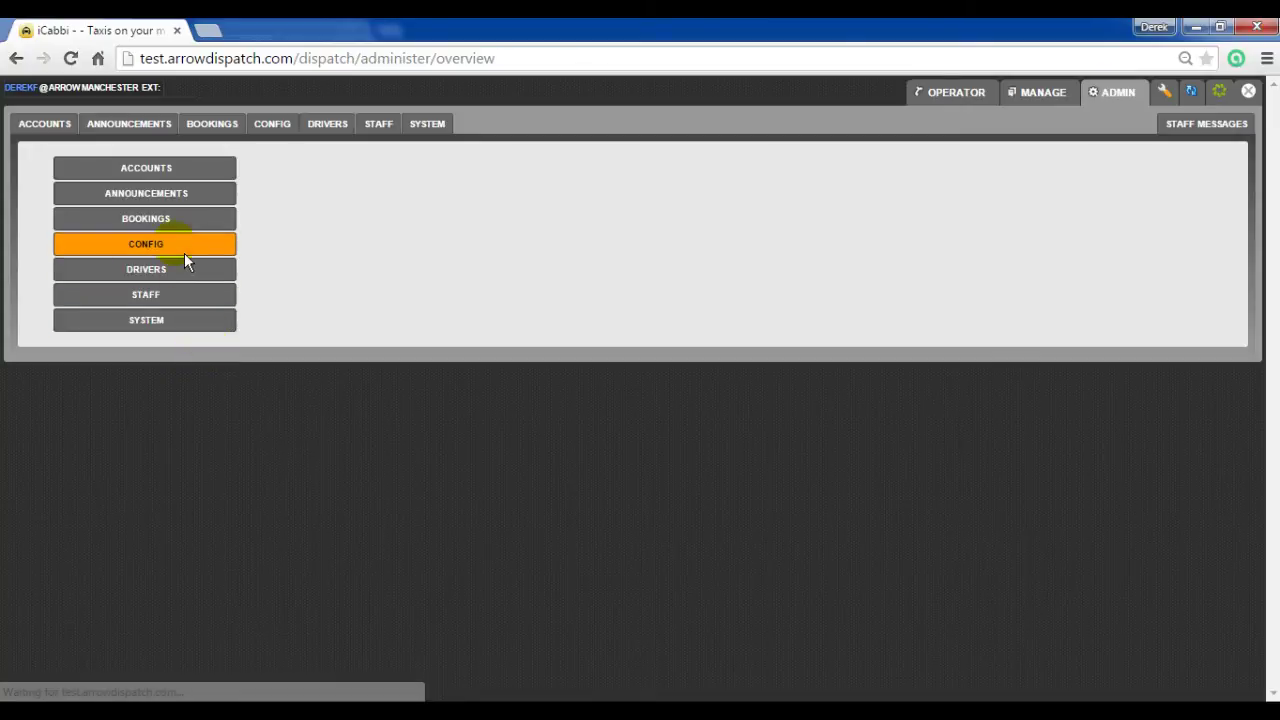
left_click(186, 251)
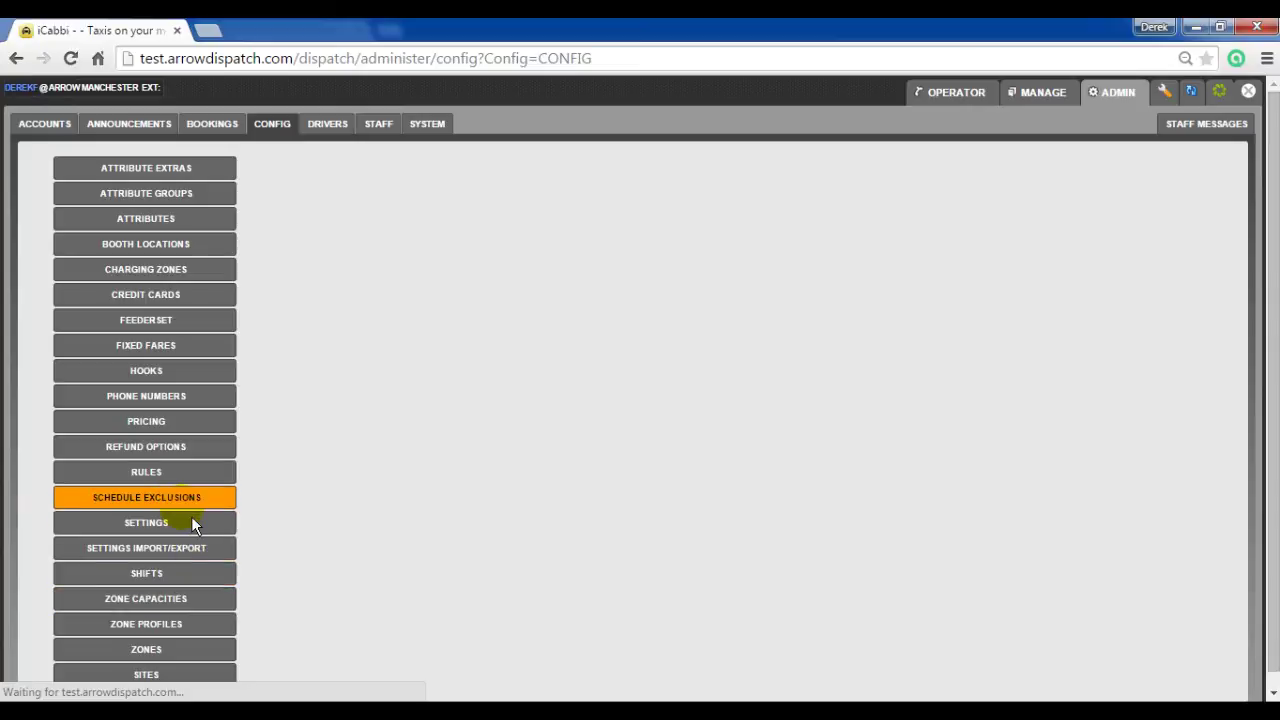
left_click(188, 521)
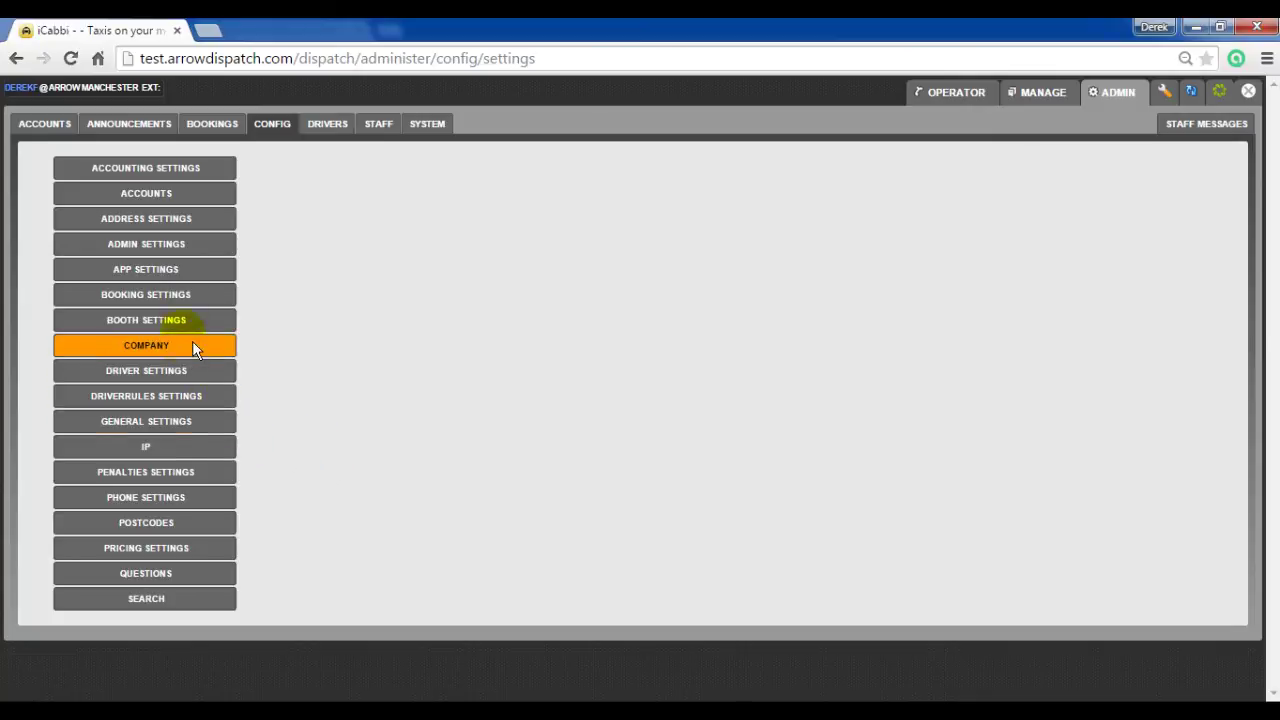
left_click(205, 299)
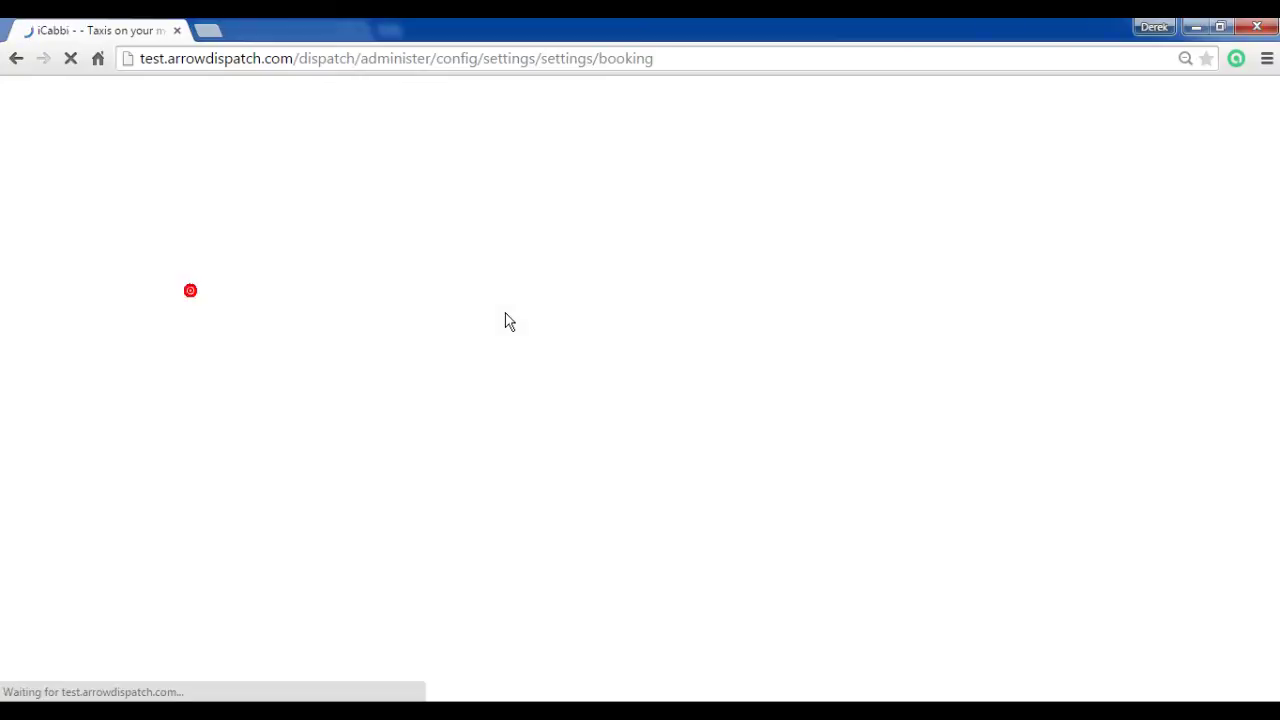
scroll(326, 434, "down", 1)
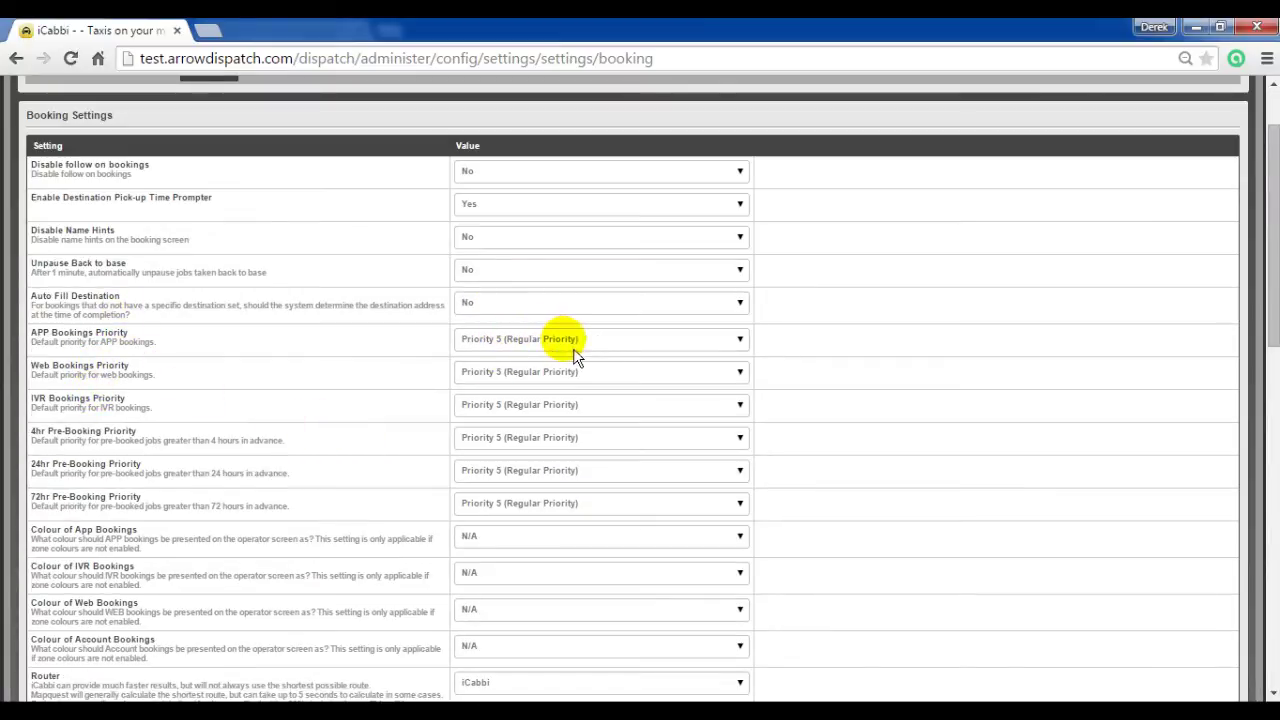
left_click(616, 346)
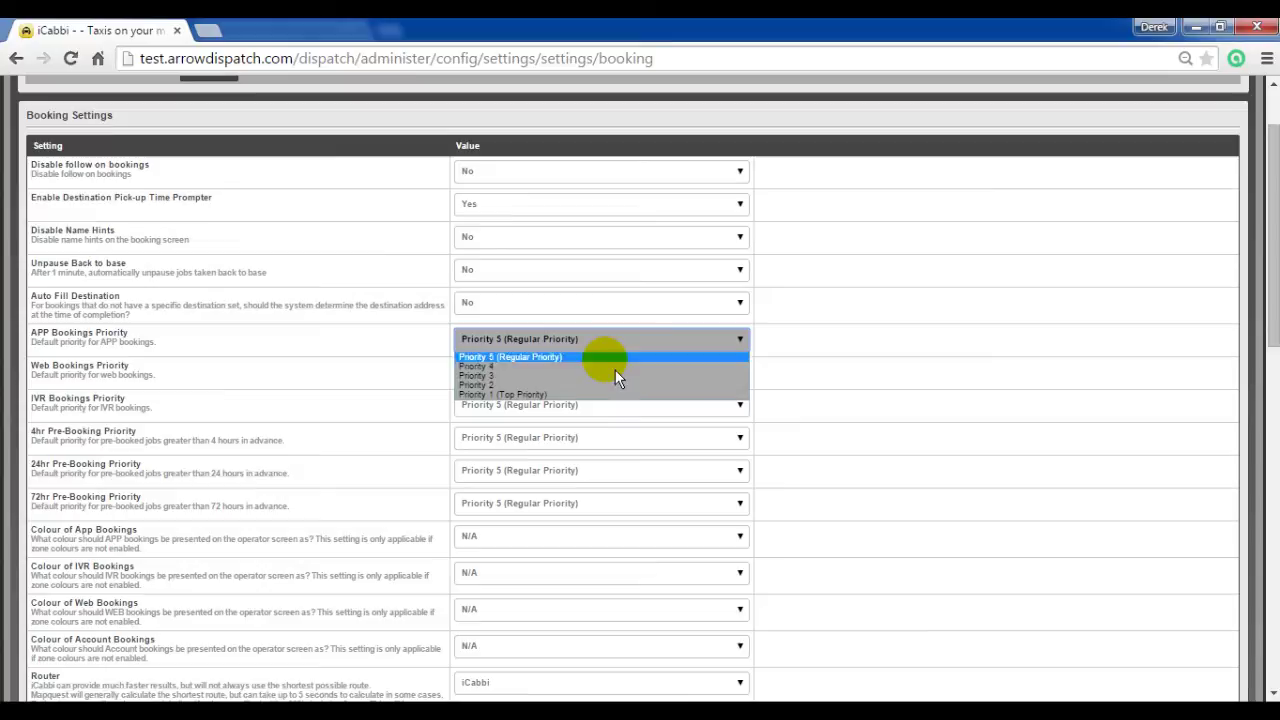
left_click(849, 363)
scroll(1035, 385, "up", 1)
left_click(940, 93)
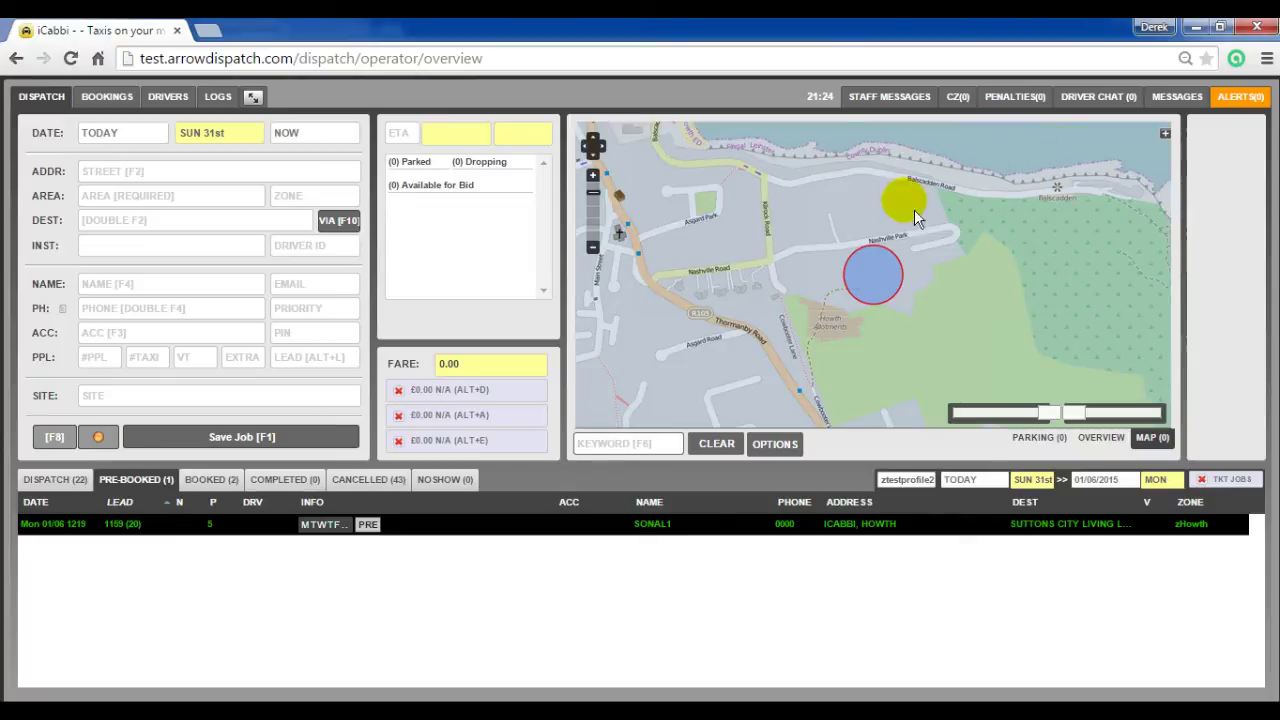
Step: Set the pickup to 1 ZtestAddressB ABBEY and the destination to 2 ZtestAddress ACRE#
left_click(184, 190)
type("ztest")
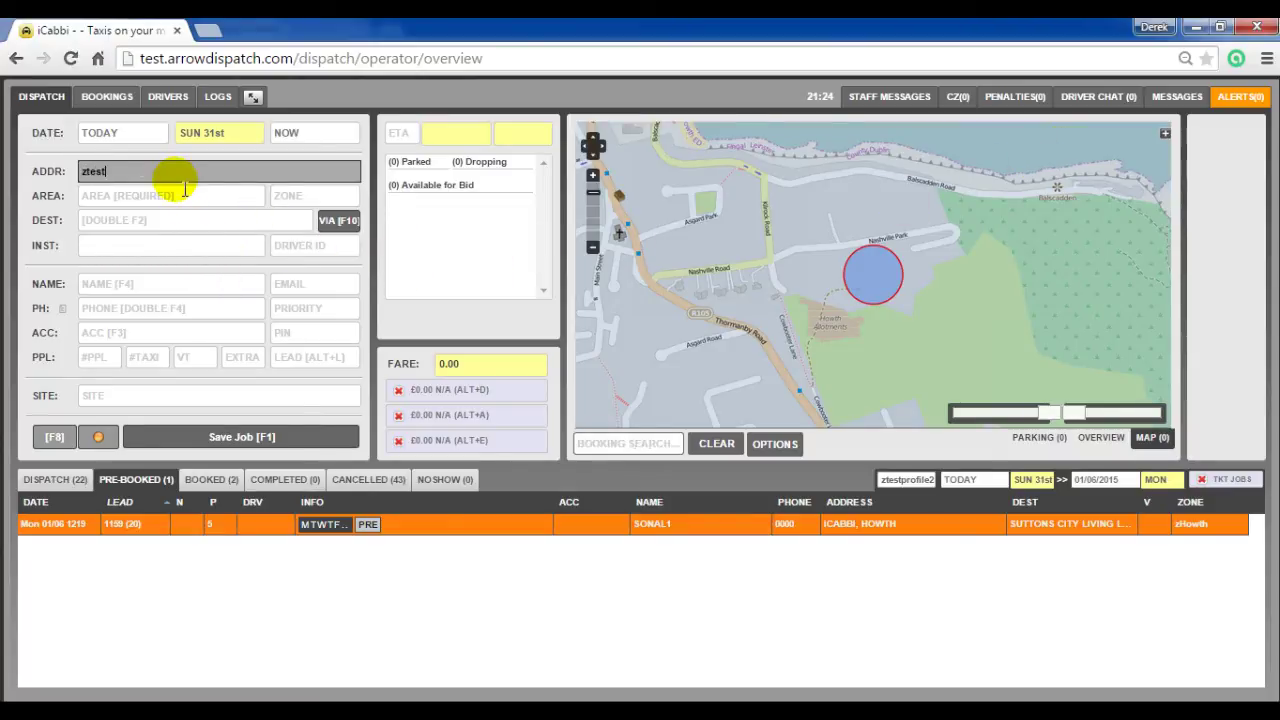
key("Down")
key("Return")
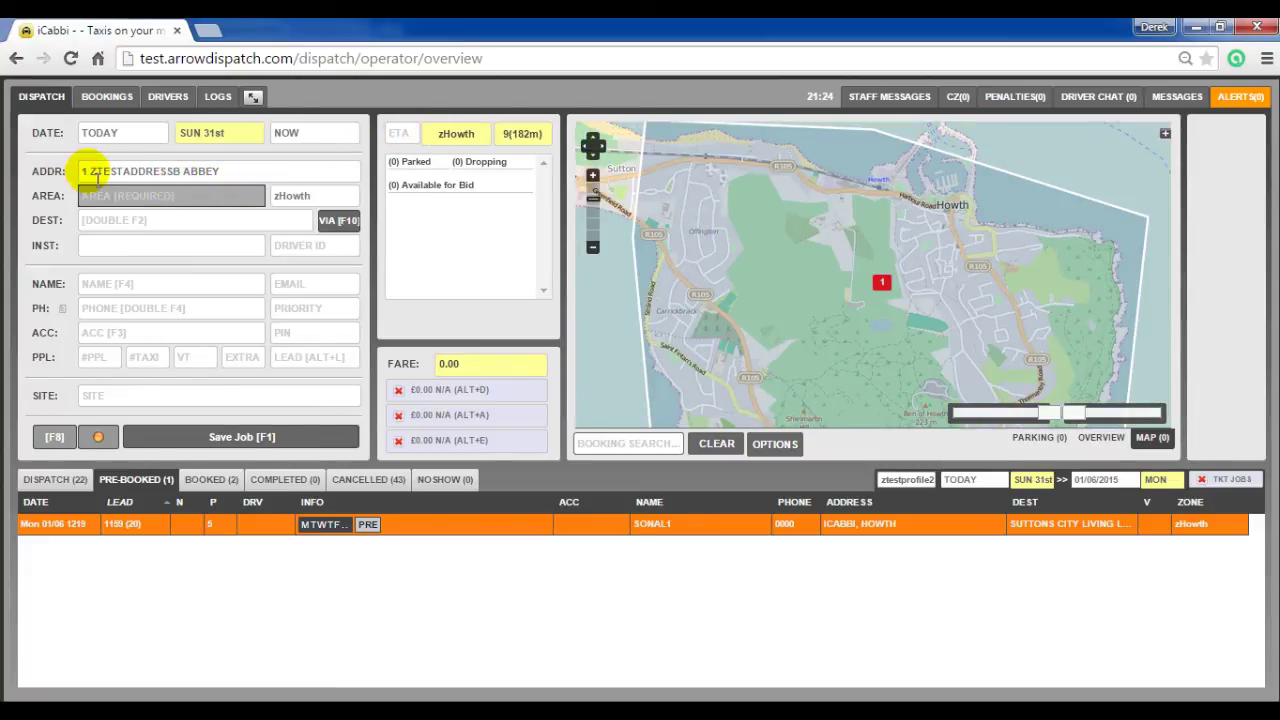
left_click(183, 222)
type("z")
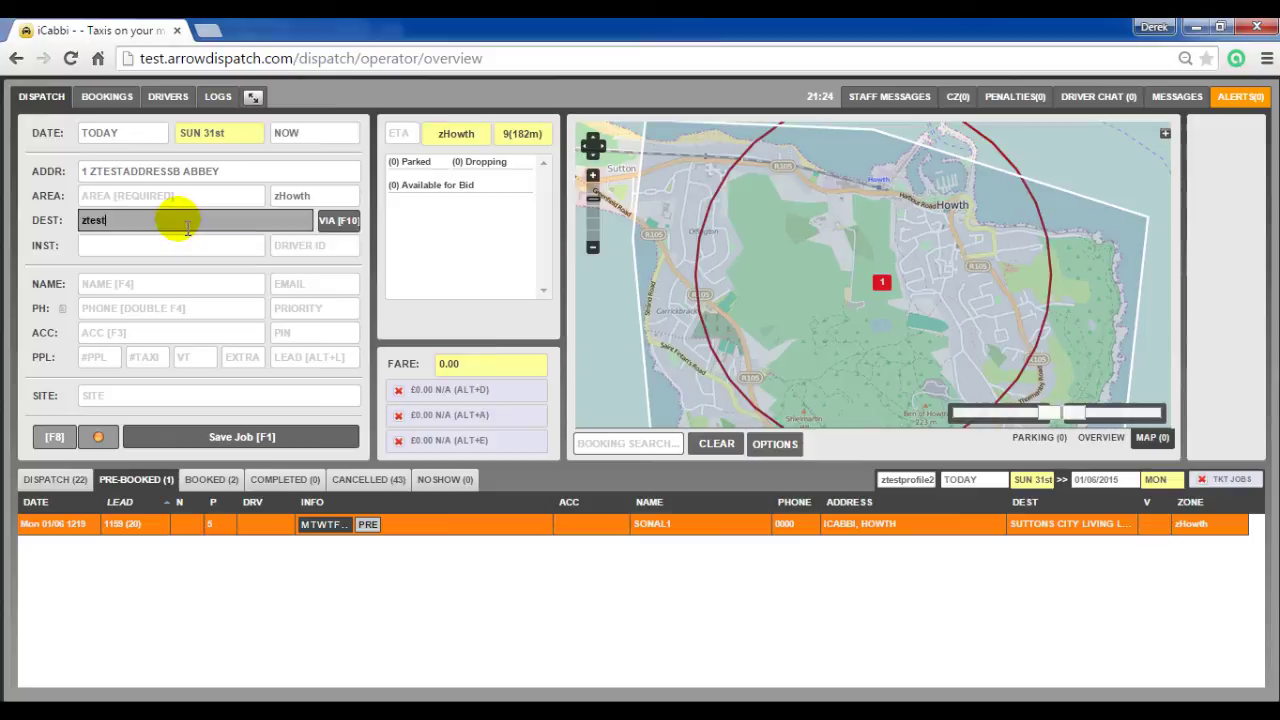
type("test")
key("Down")
key("Return")
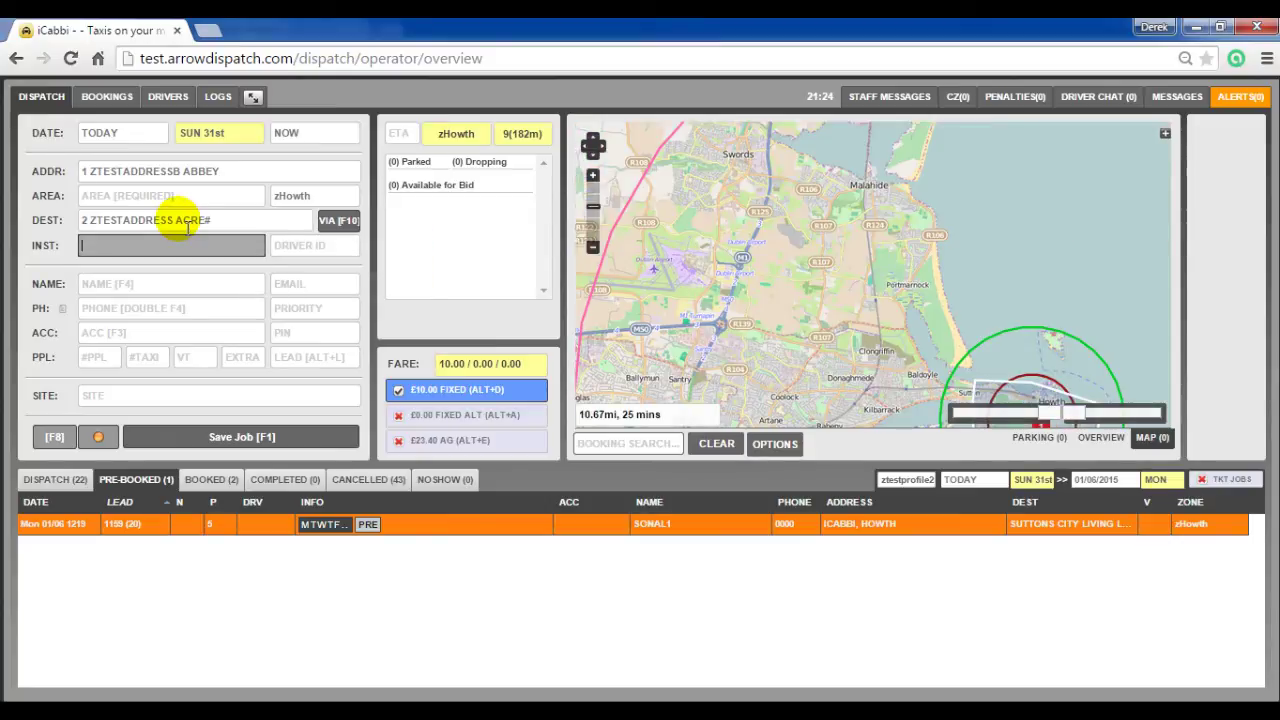
Step: Name the booking DEFAULT LEAD TIME, set its time to 2300, and save and confirm it
key("Tab")
key("Tab")
type("defa")
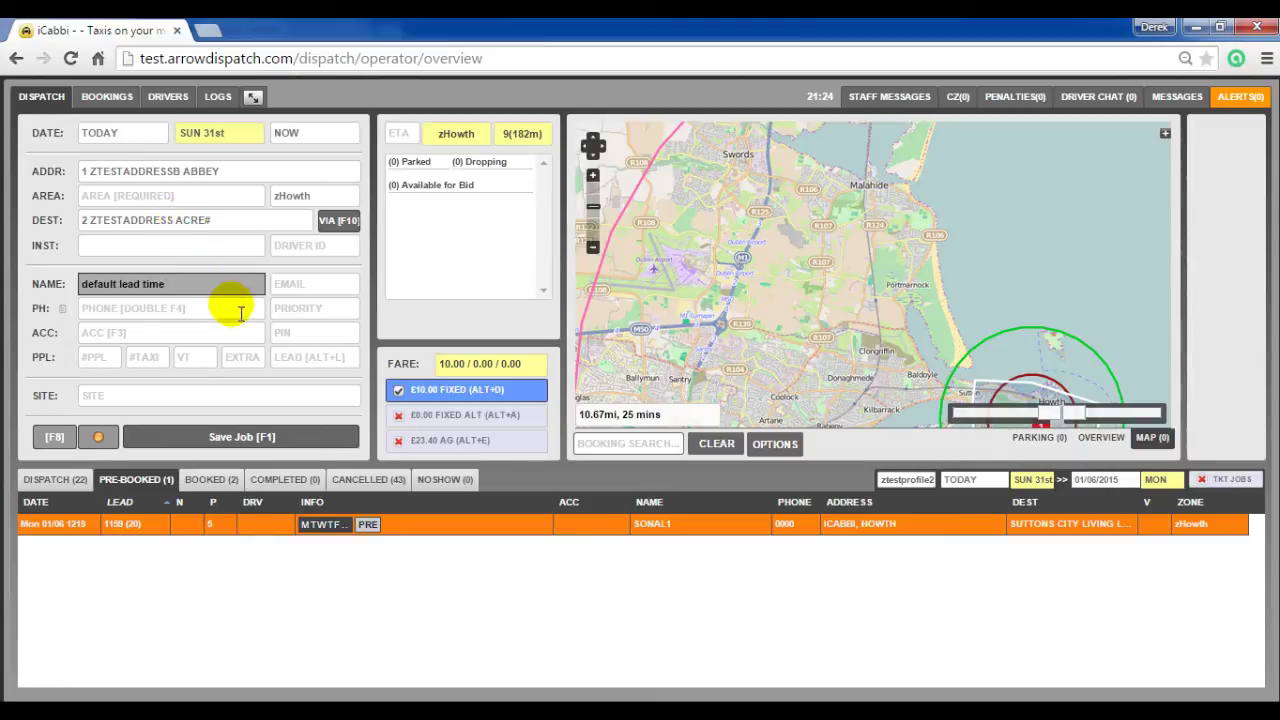
left_click(288, 133)
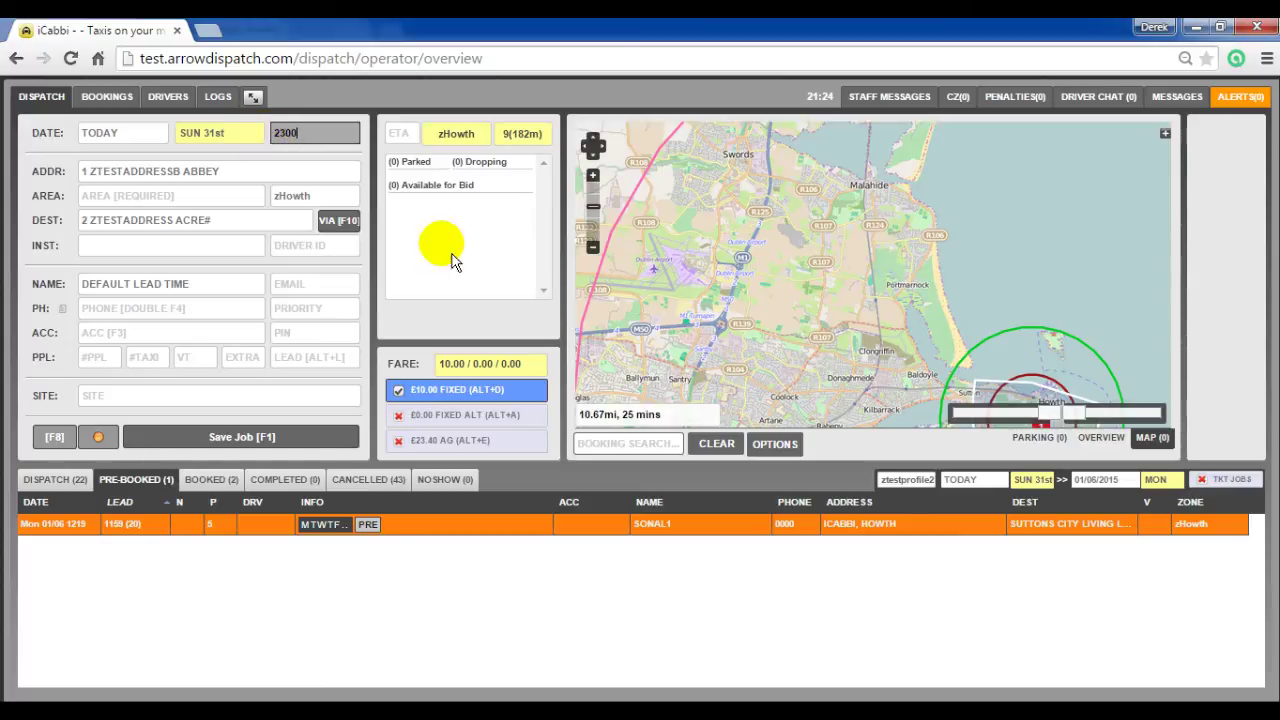
key("F1")
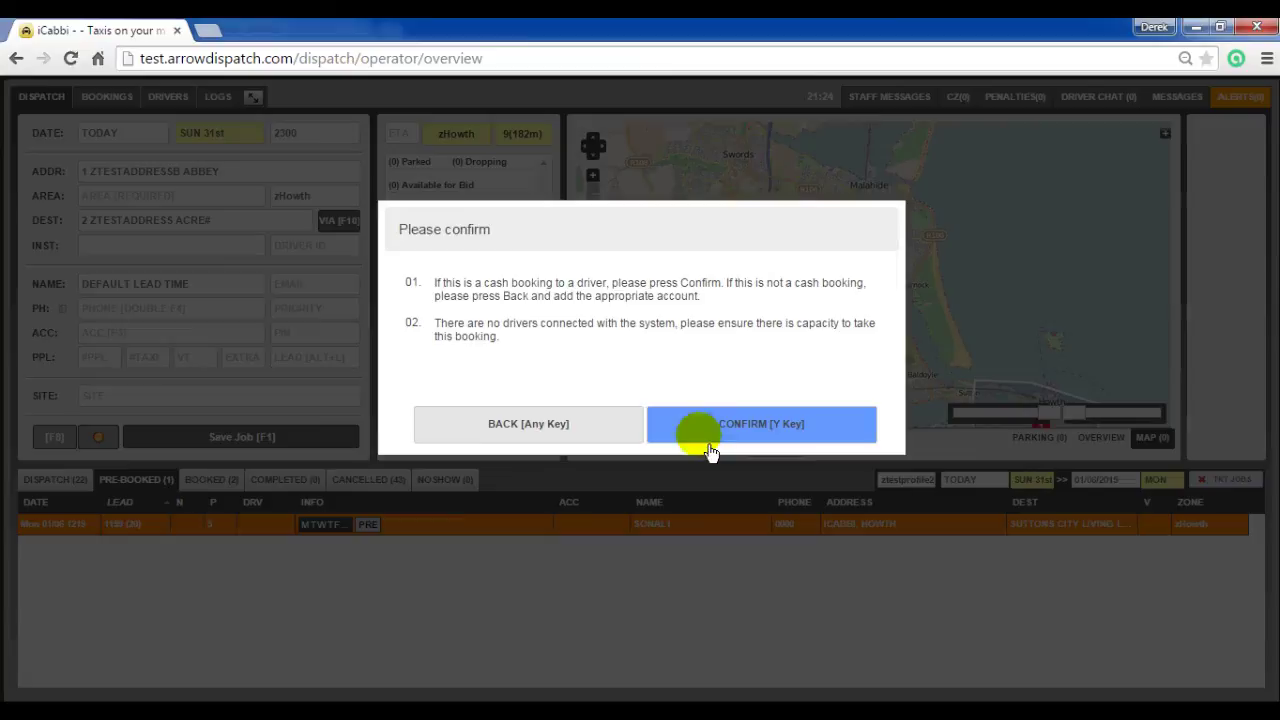
left_click(712, 442)
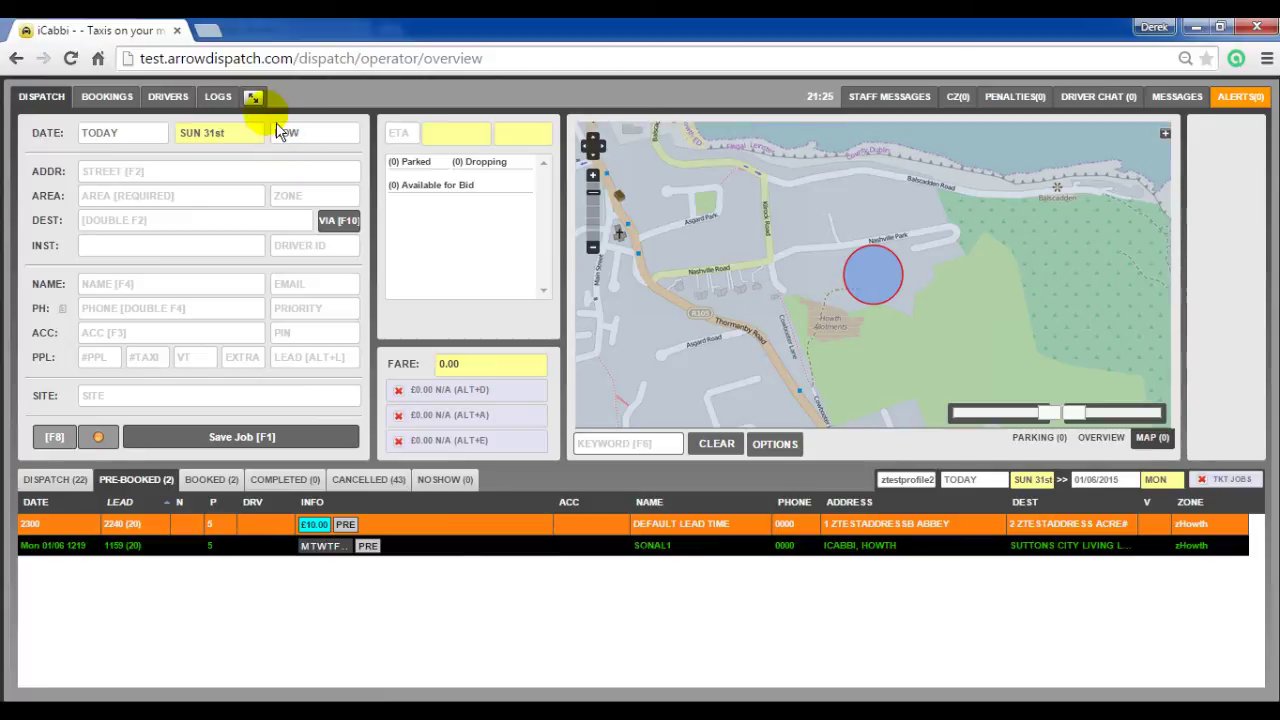
Step: Find 1 ztestaddressb ABBEY via a 'ztest..' address search and save its Lead Time Modifier as 15
left_click(253, 97)
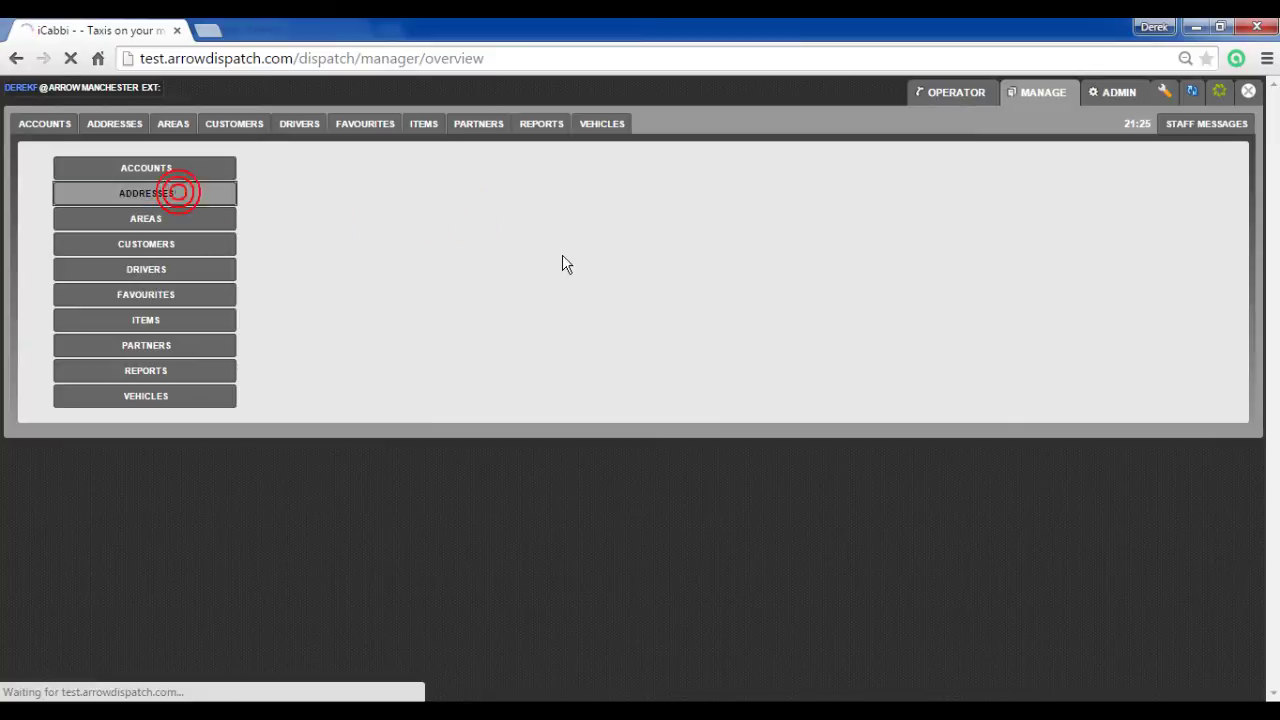
left_click(562, 254)
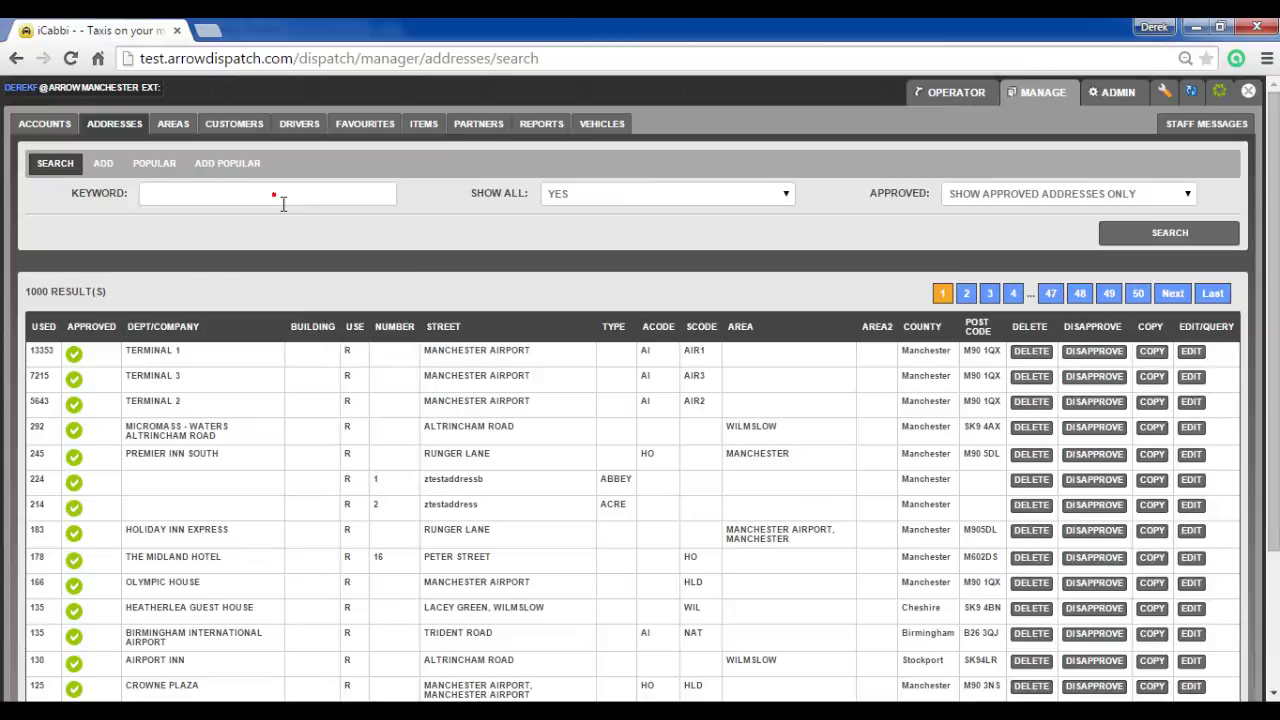
left_click(276, 196)
type("z")
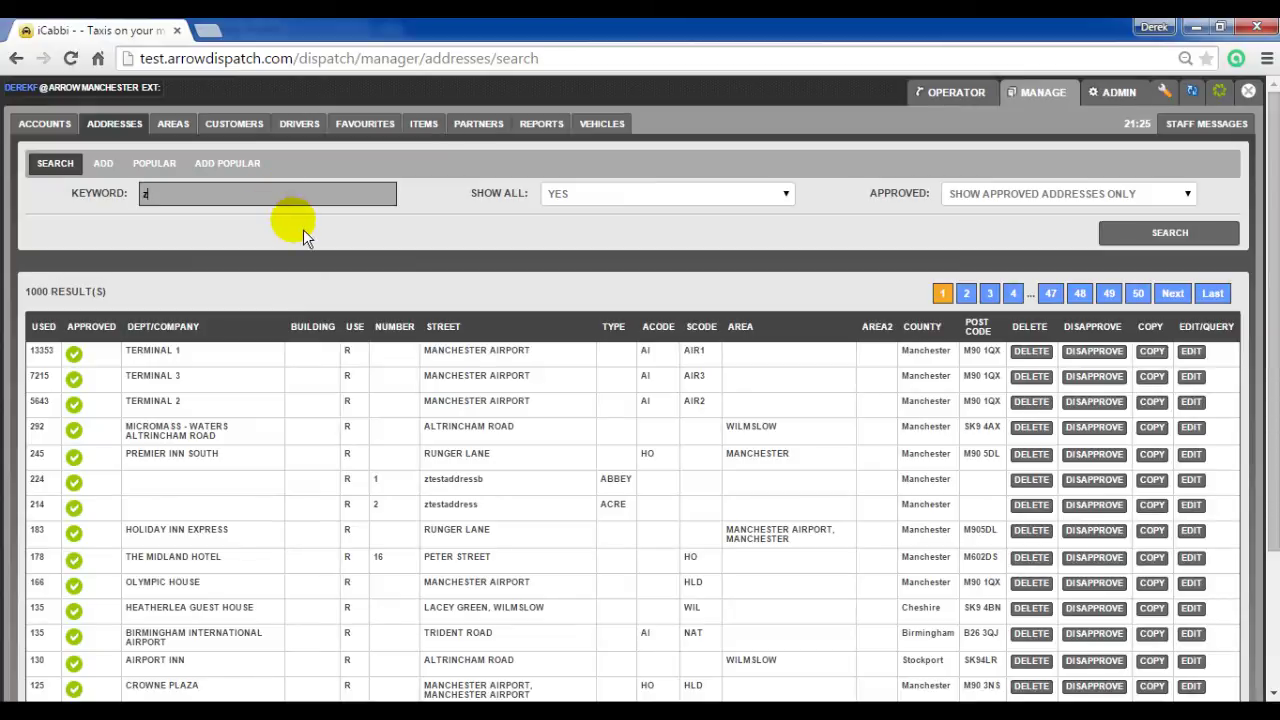
type("test..")
left_click(1172, 238)
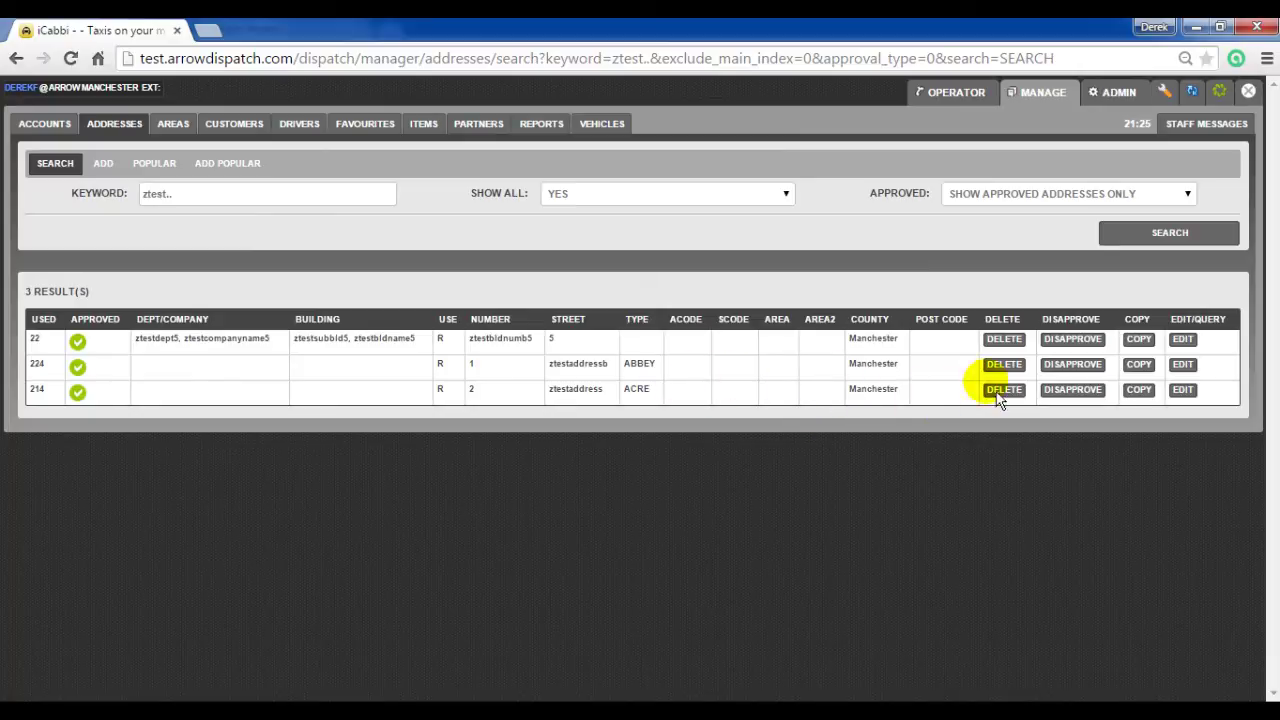
left_click(1183, 388)
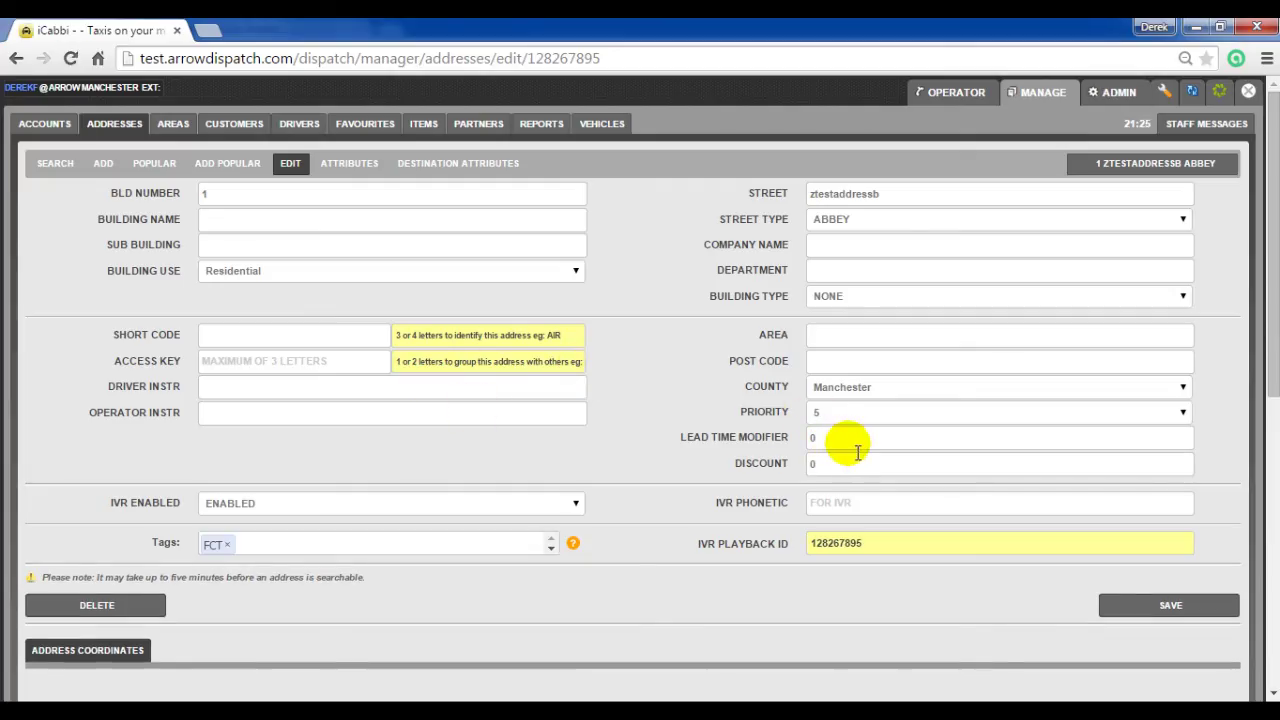
left_click(847, 440)
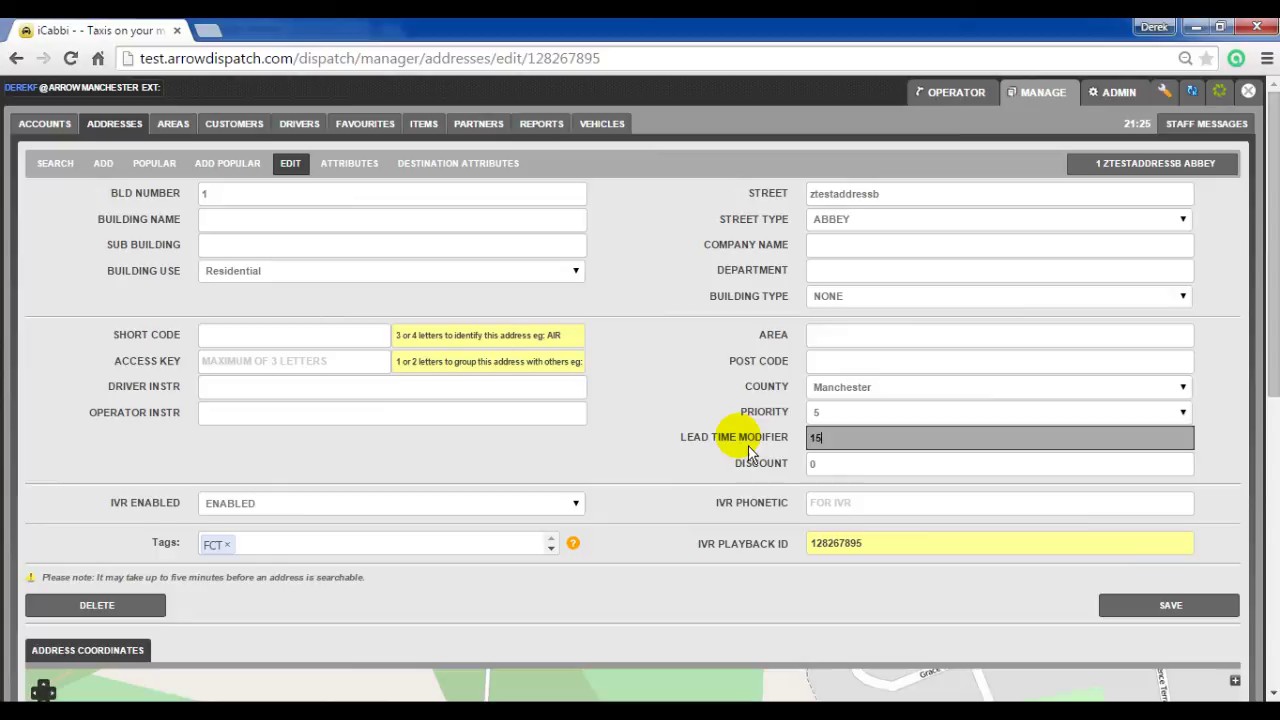
type("15")
left_click(1155, 608)
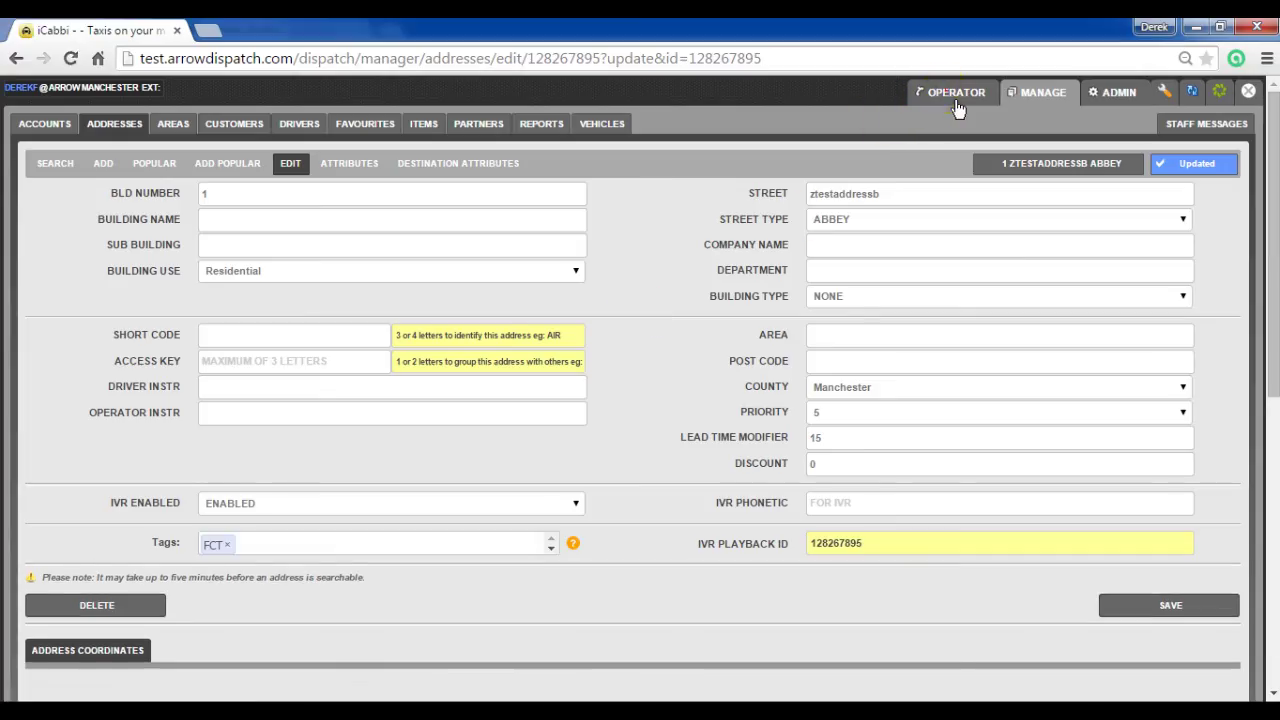
left_click(956, 100)
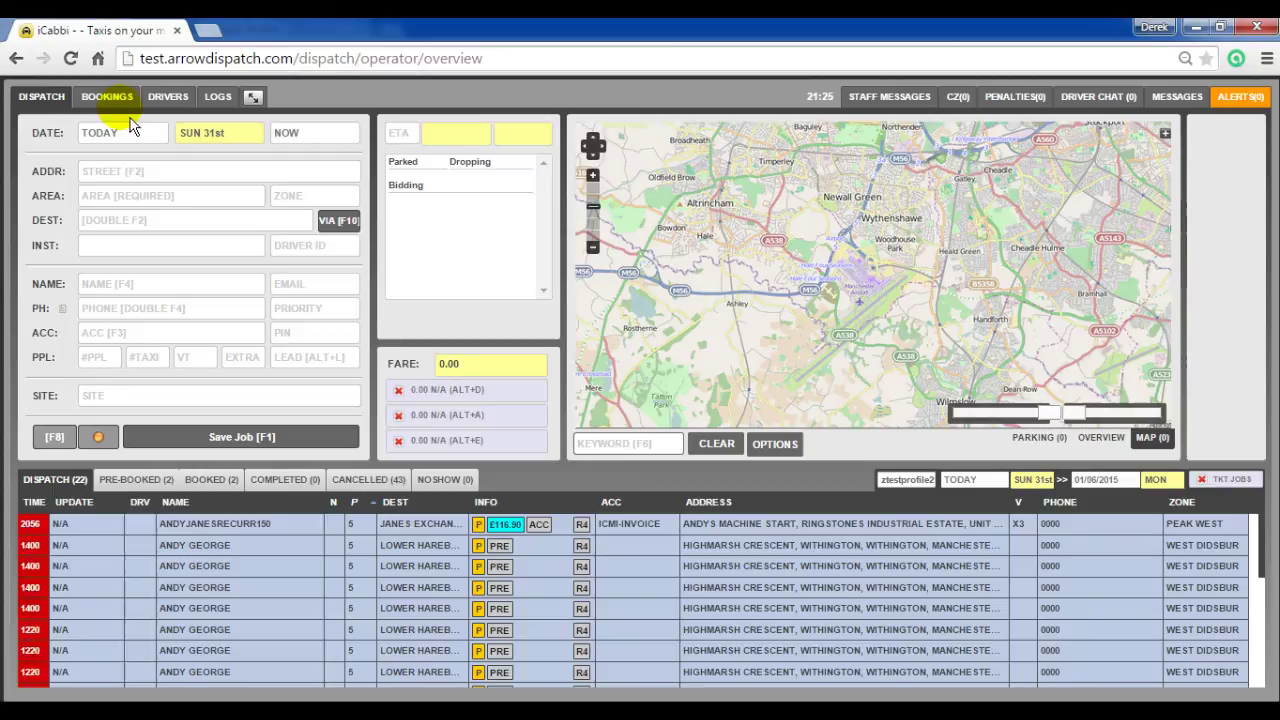
Step: Reload the dispatch screen and show the Pre-Booked list with both zHowth test bookings
left_click(72, 64)
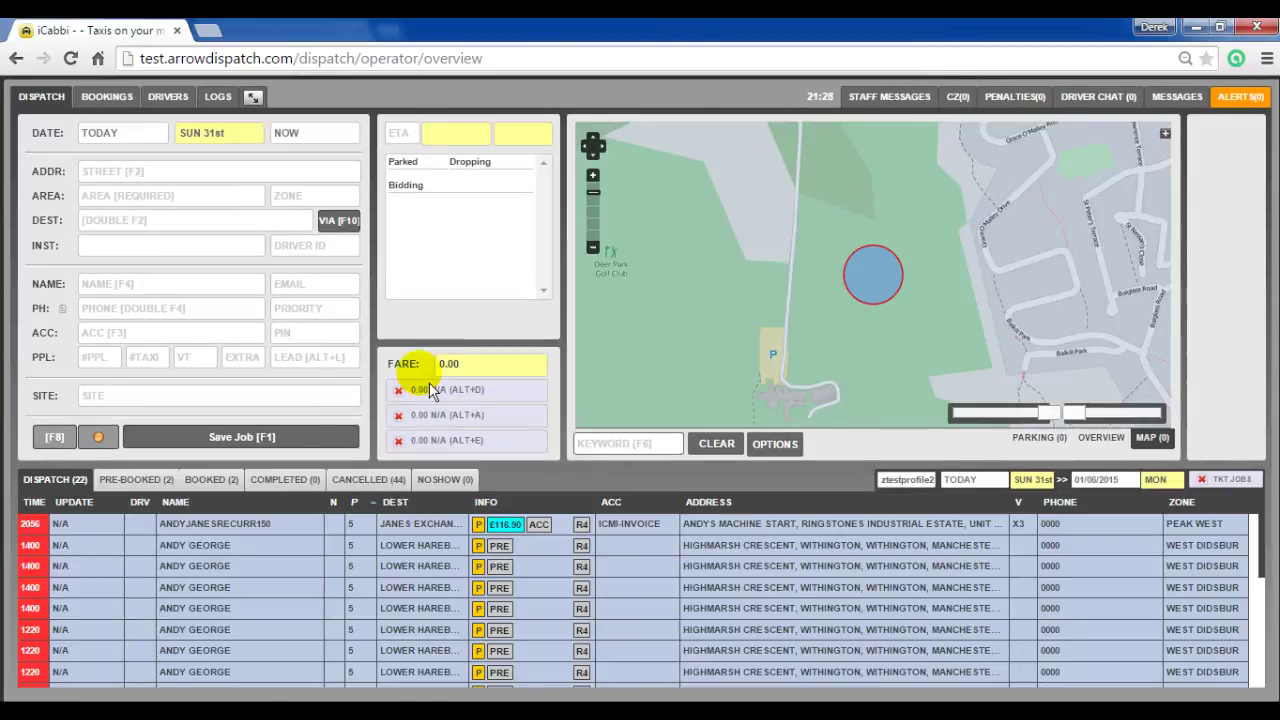
left_click(135, 480)
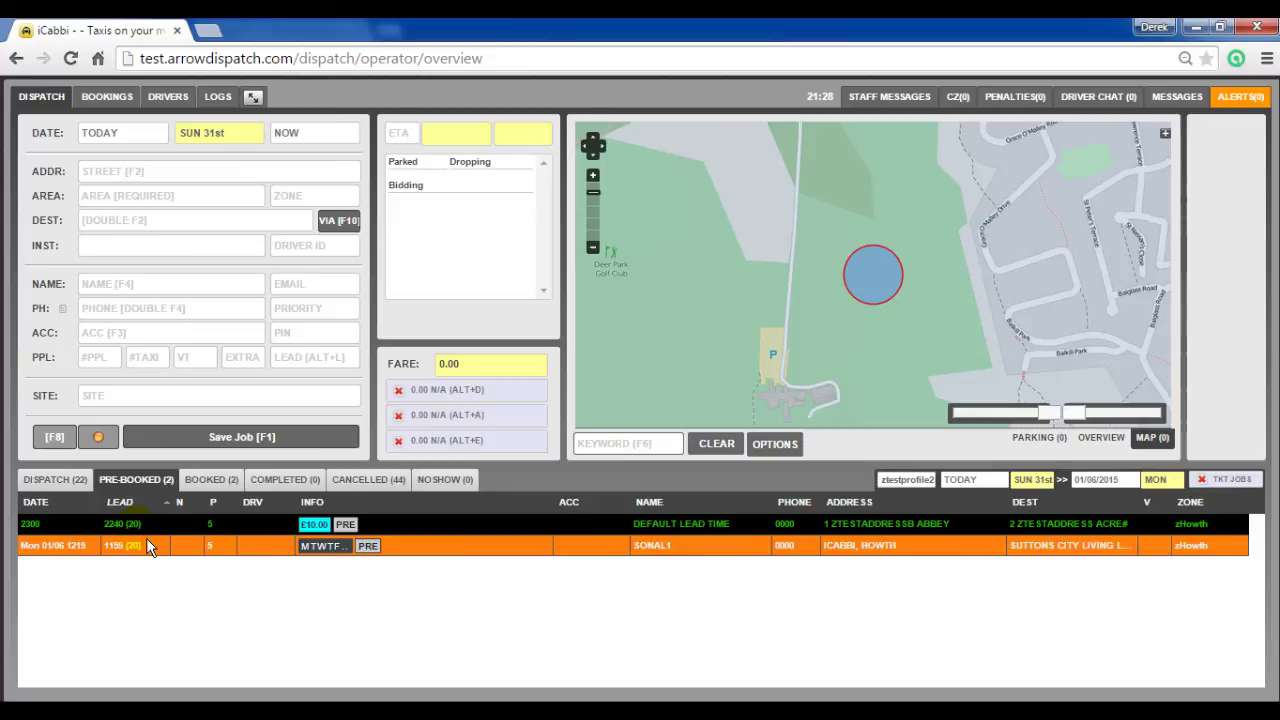
left_click(193, 172)
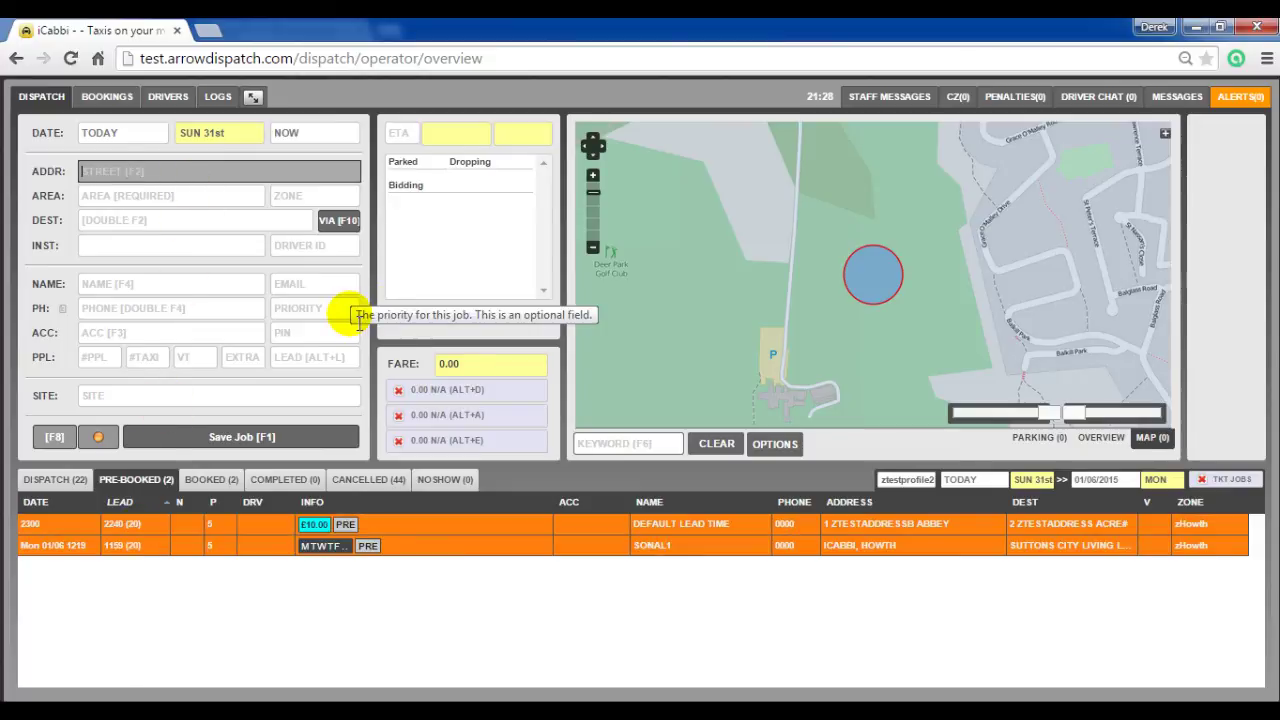
Step: Enter pickup 1 ztestaddressb ABBEY and destination 2 ztestaddress ACRE on a new booking
type("ztest")
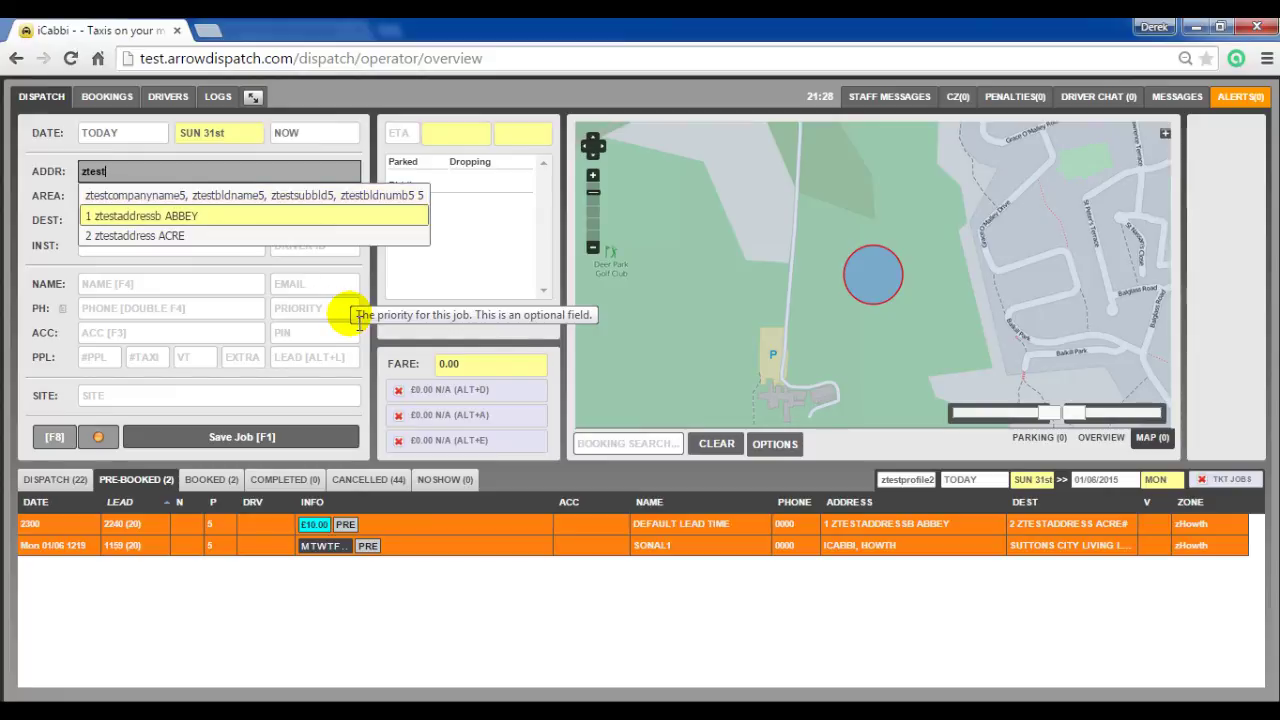
key("Return")
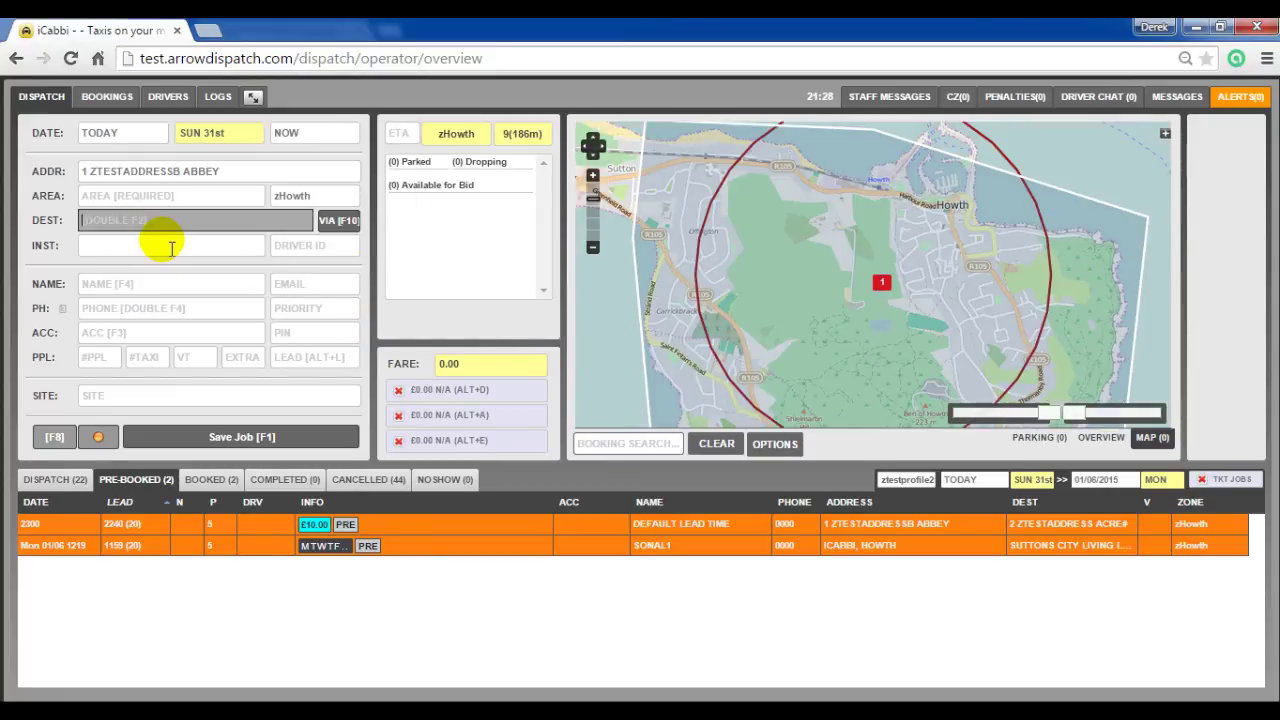
type("ztest")
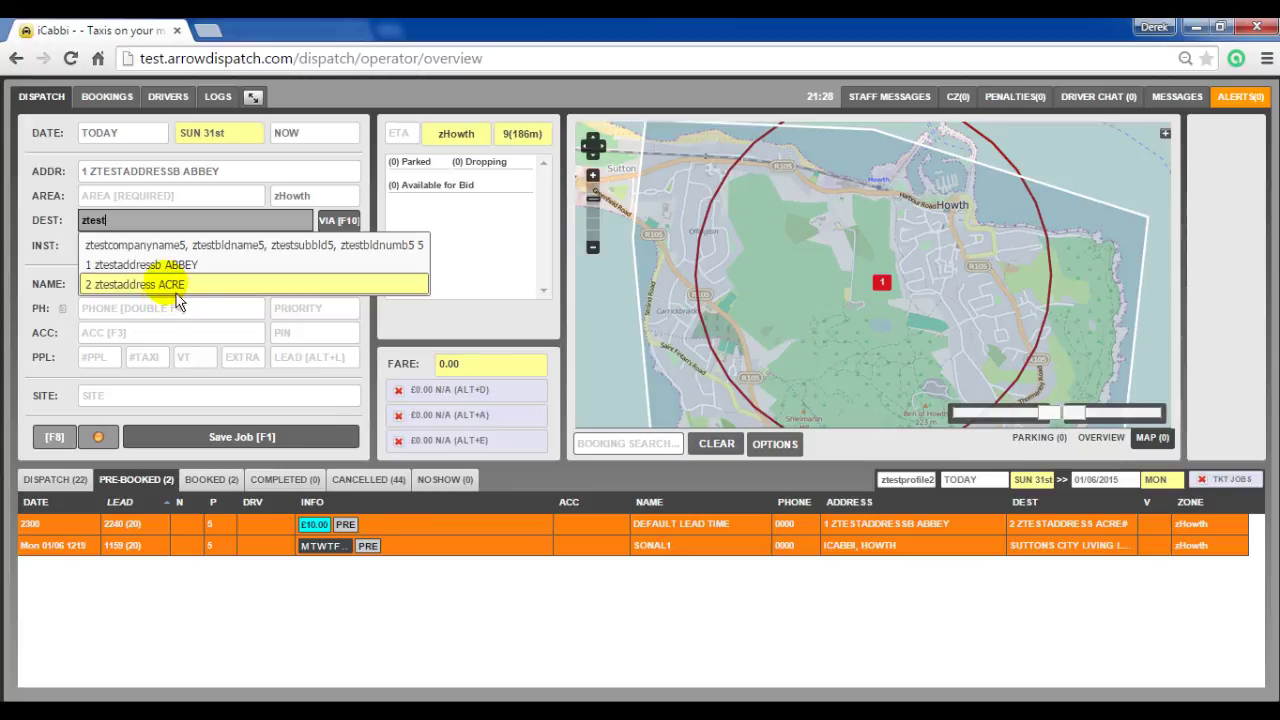
left_click(172, 285)
Step: Set the time to 2300, name it 'with lead time modifier', and save despite the duplicate warning
left_click(293, 140)
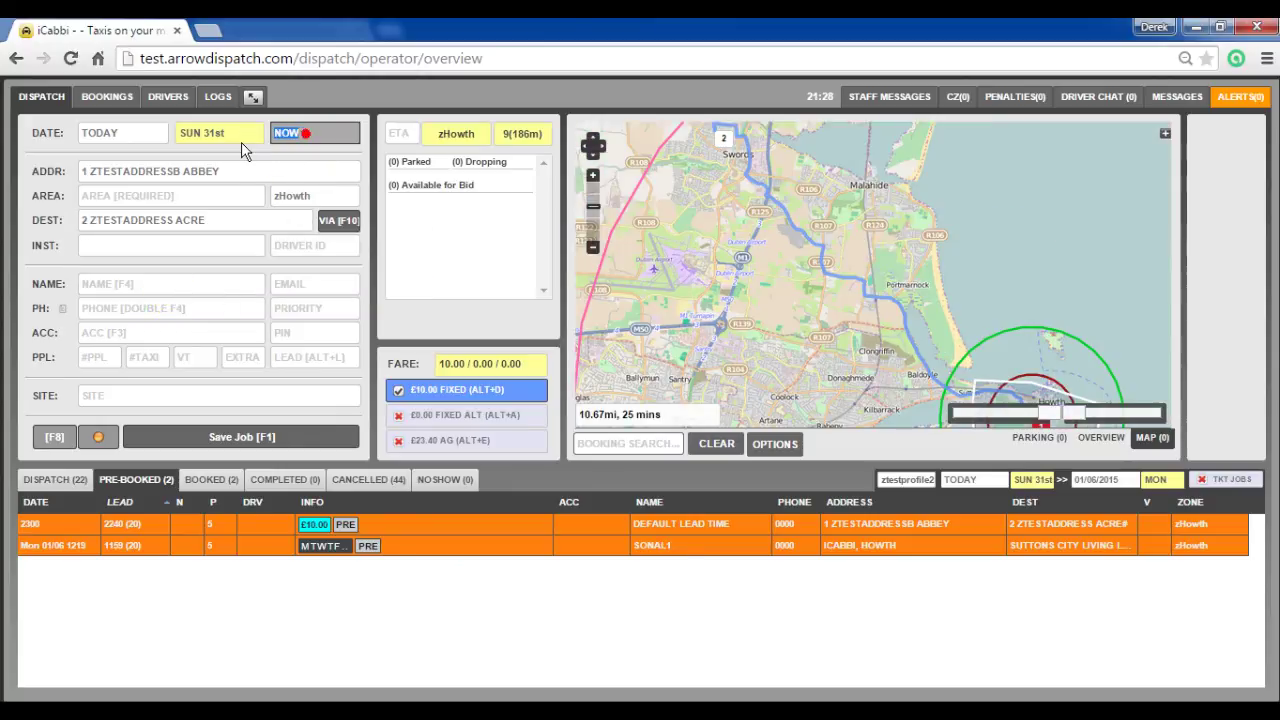
type("2300")
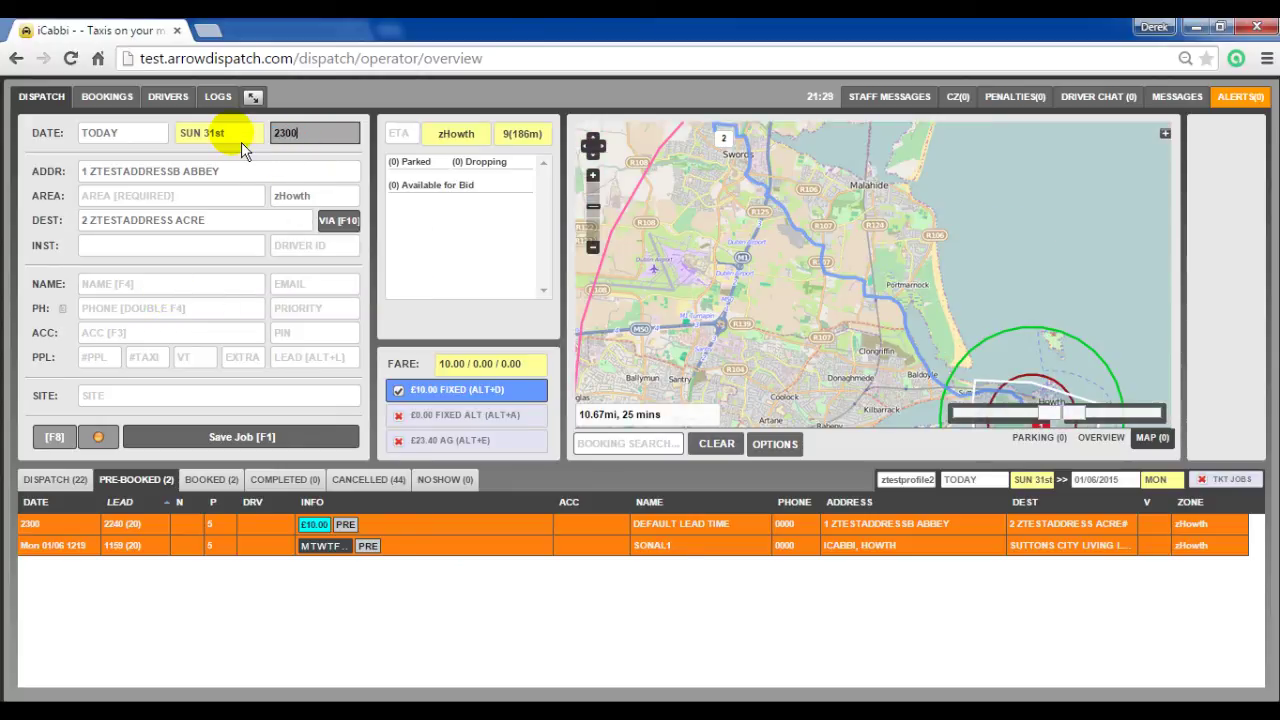
left_click(205, 288)
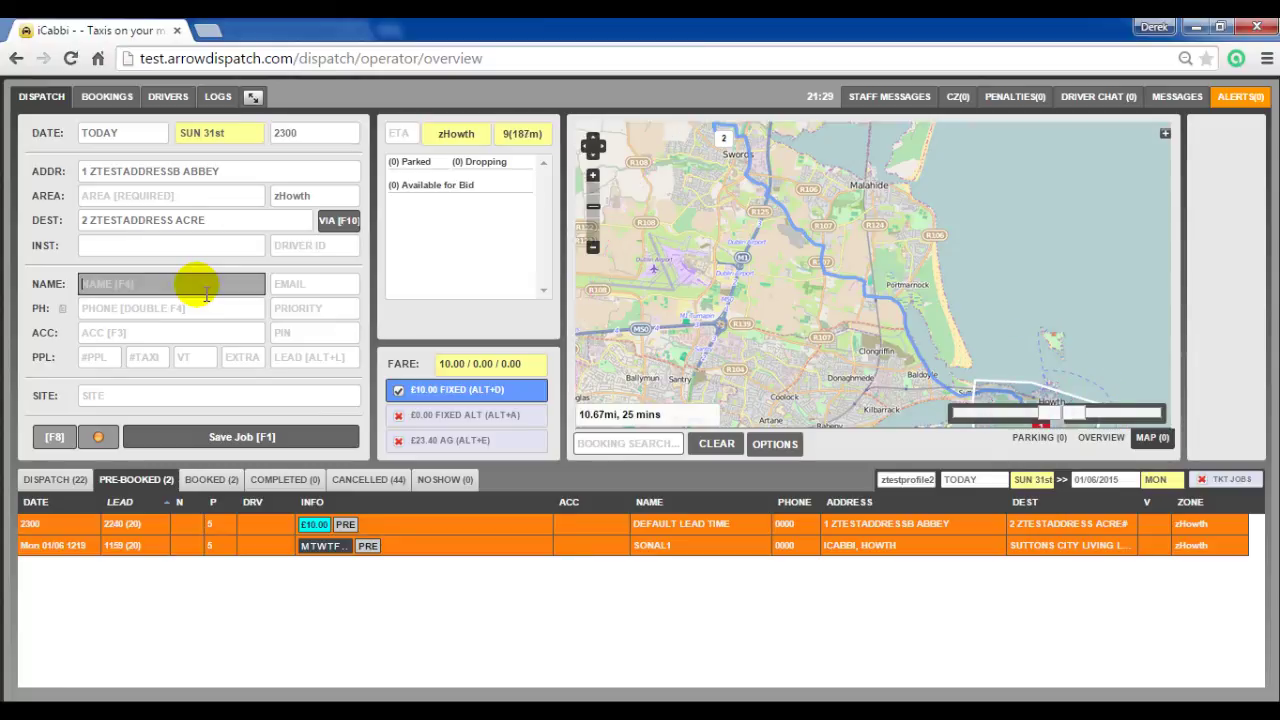
type("with lead time modifier")
key("F1")
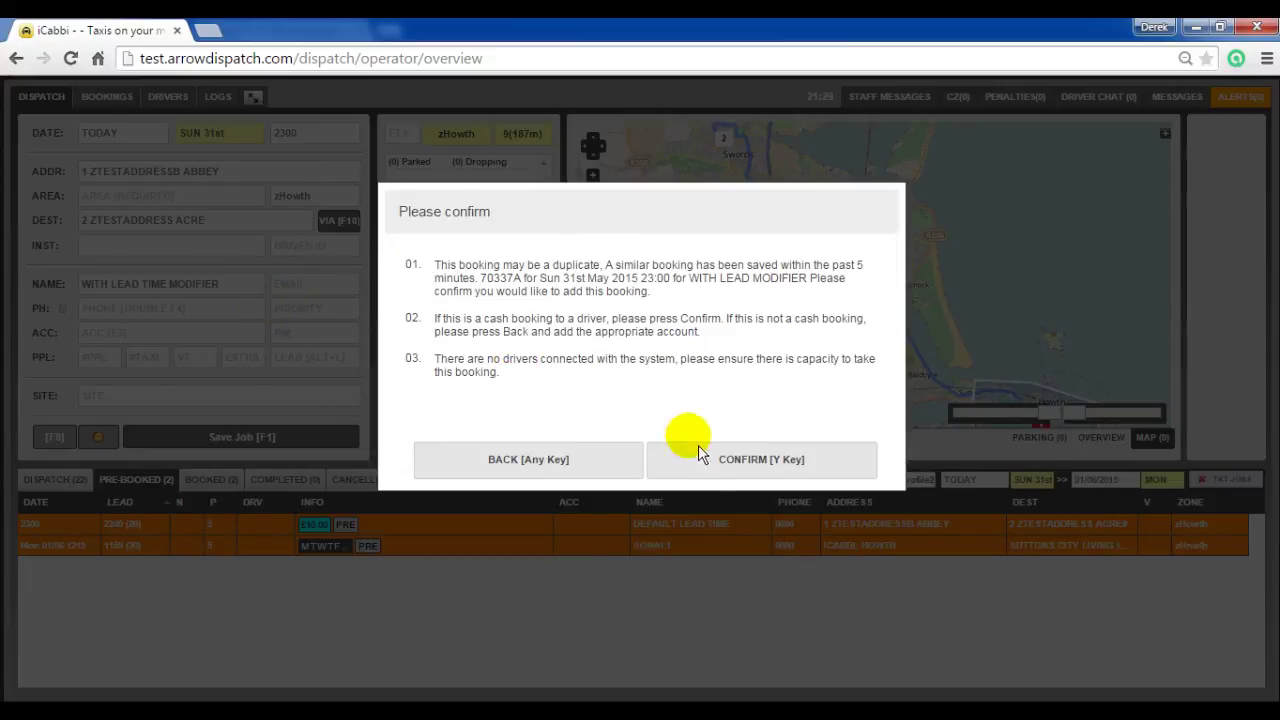
left_click(705, 453)
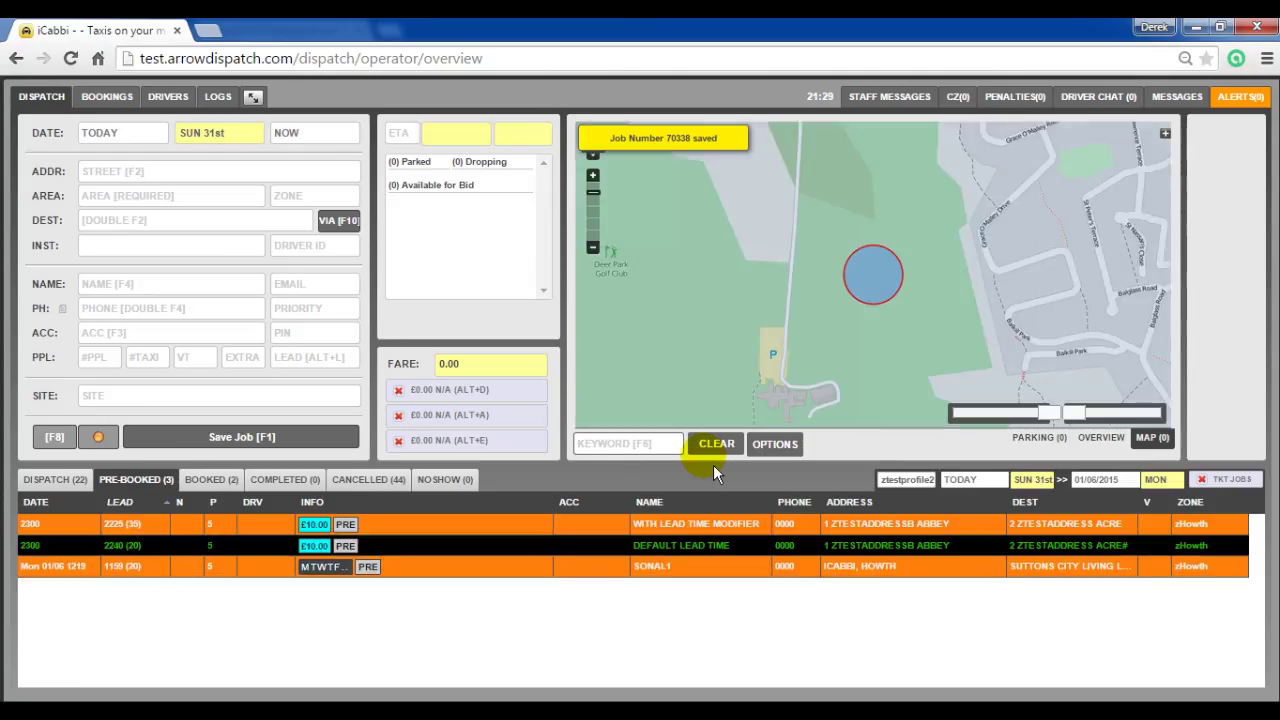